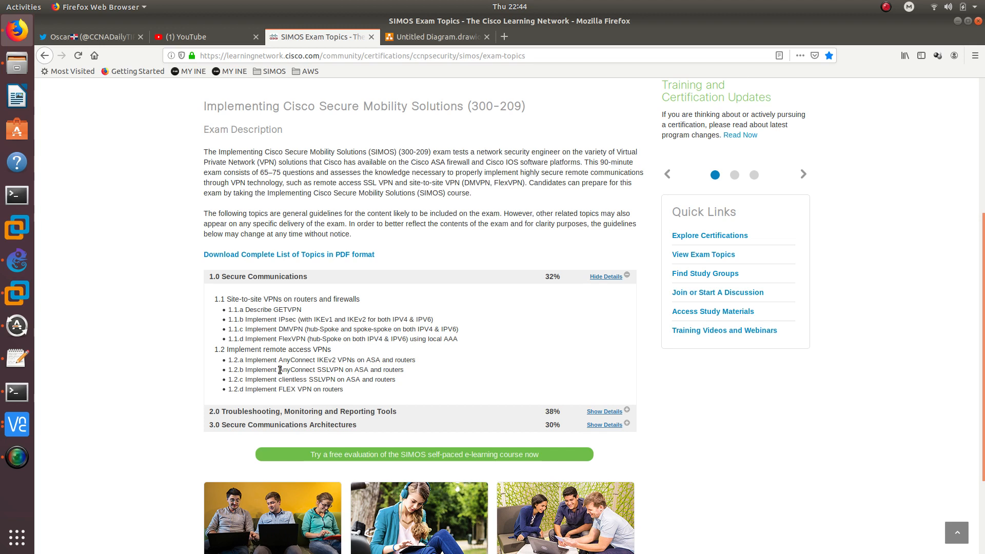
Highlight the AnyConnect and clientless SSL VPN items, routers and ASA, in exam topic 1.2
left_click_drag(278, 369, 357, 378)
triple_click(380, 379)
left_click(381, 379)
double_click(380, 379)
left_click(350, 379)
double_click(350, 379)
Highlight SIMOS in the page title, then switch to the GNS3 remote access lab
scroll(260, 147, "up", 5)
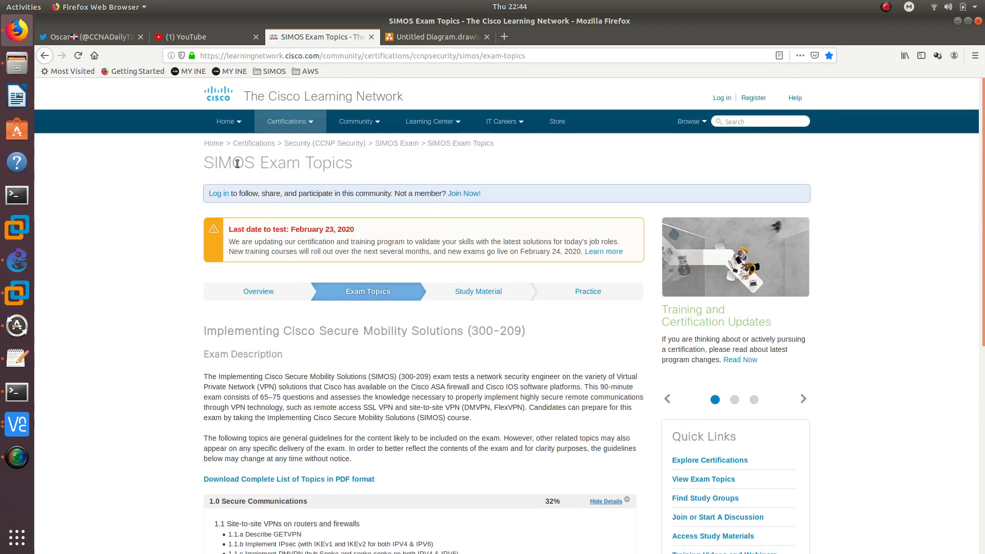
double_click(238, 163)
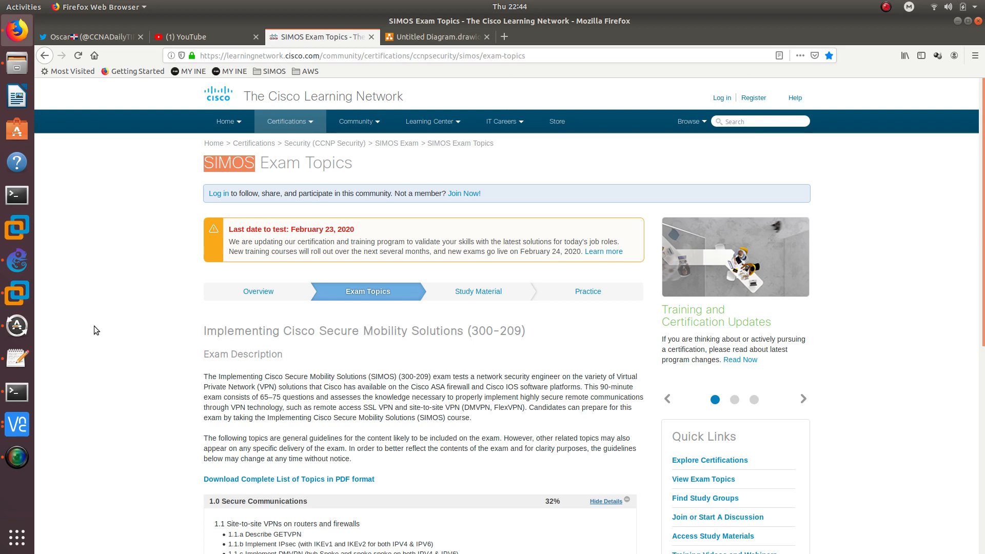
left_click(17, 260)
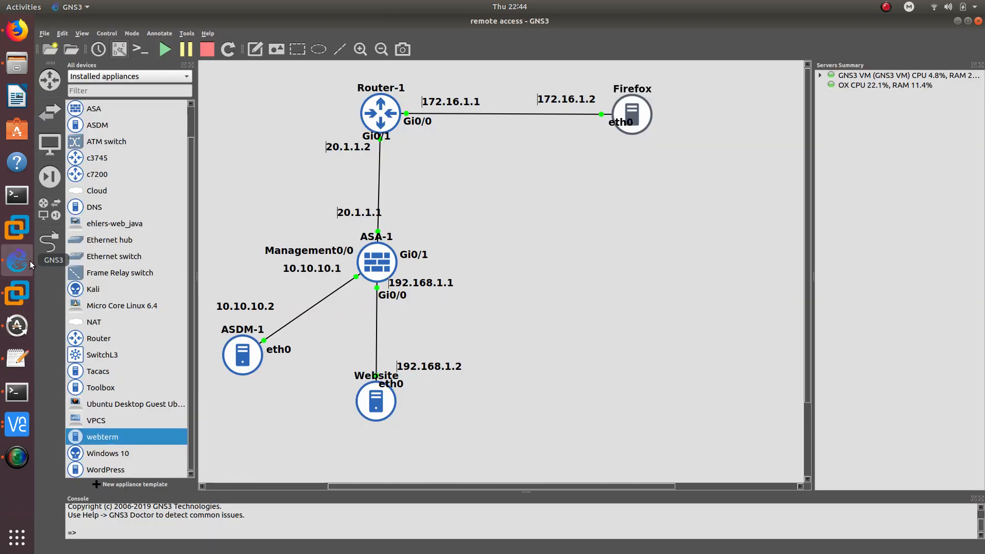
Hide the device list, move the topology and Firefox node left, and list the VNC sessions
left_click(191, 65)
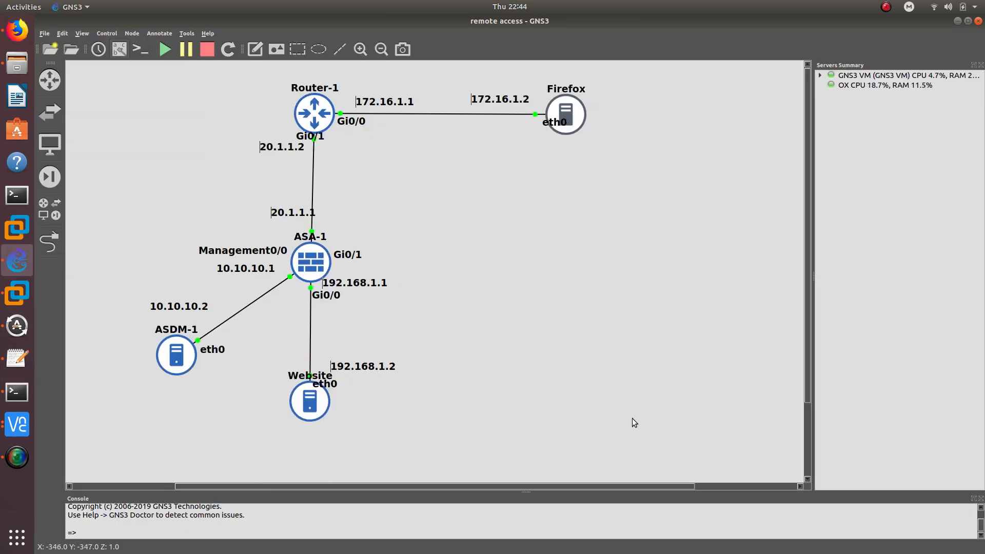
left_click_drag(639, 433, 177, 67)
left_click_drag(321, 106, 246, 120)
left_click(358, 227)
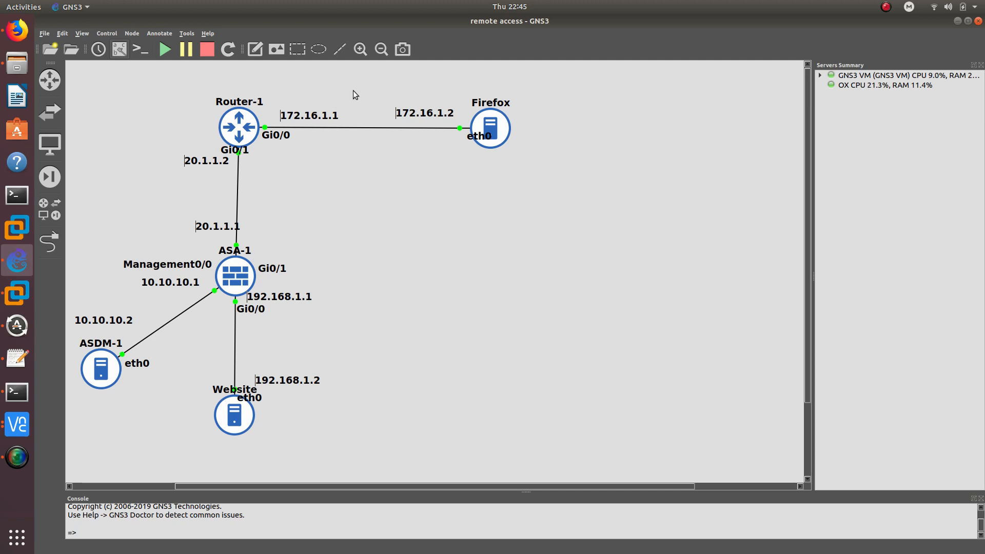
left_click_drag(483, 115, 470, 113)
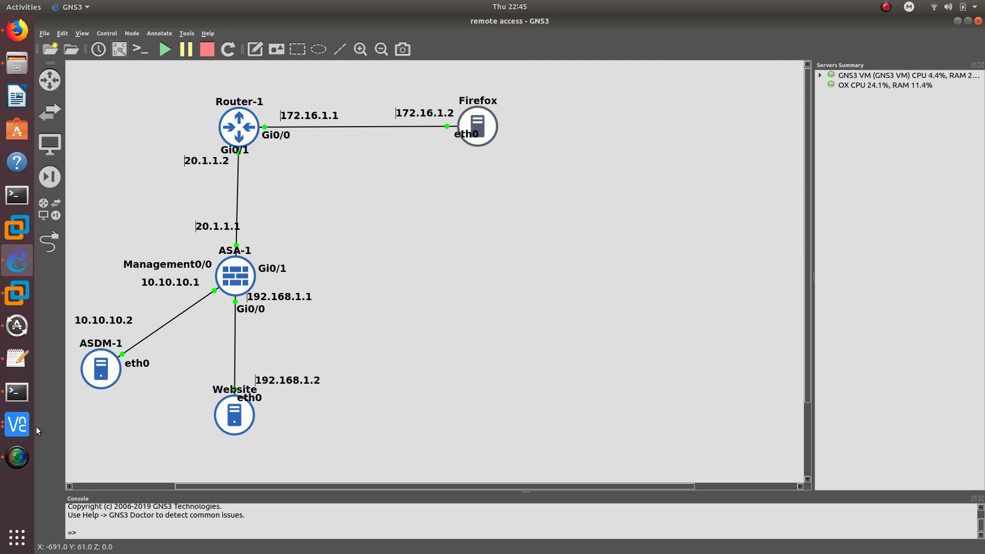
left_click(20, 424)
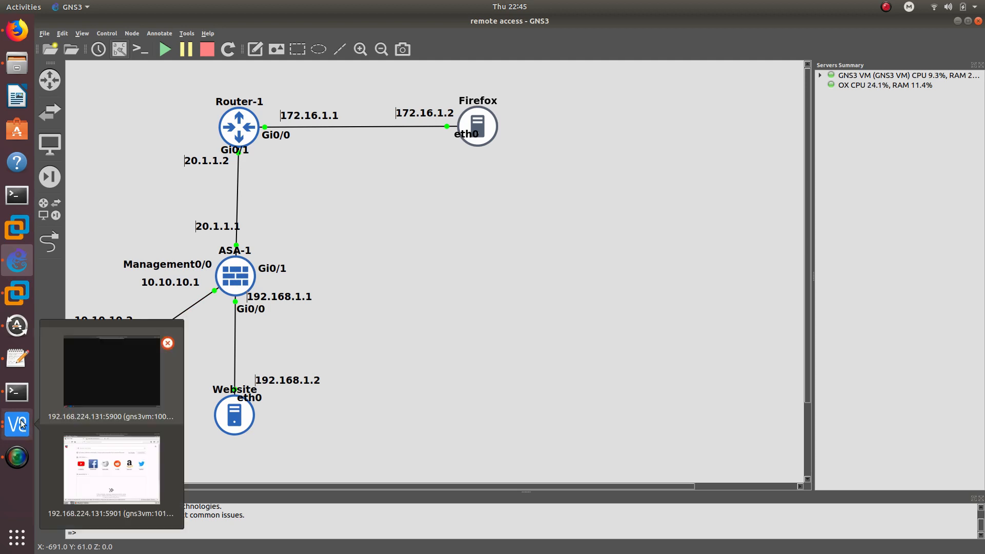
Open the VNC viewer beside the topology and start ASDM Launcher against the ASA's address
left_click(121, 389)
left_click_drag(590, 68, 442, 65)
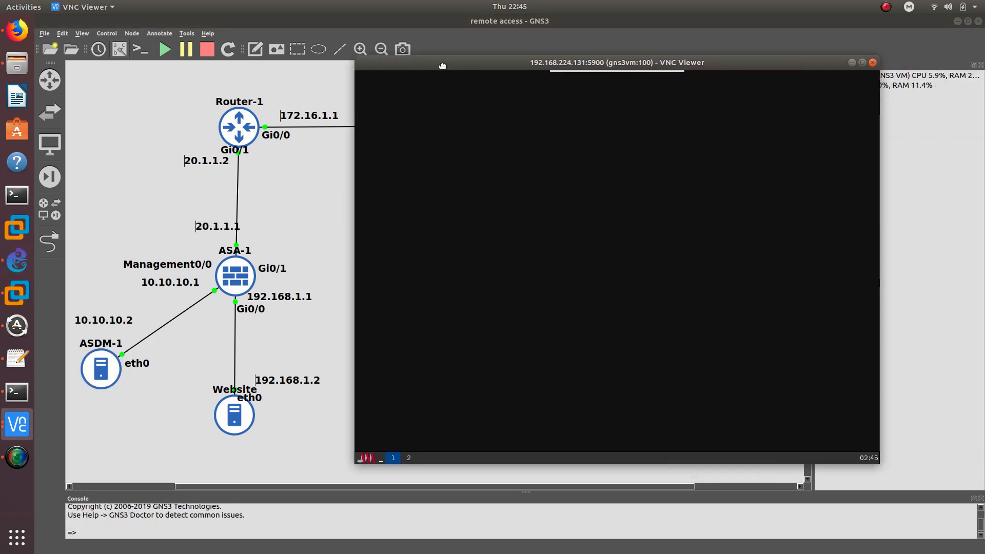
left_click(367, 458)
mouse_move(374, 399)
left_click(413, 400)
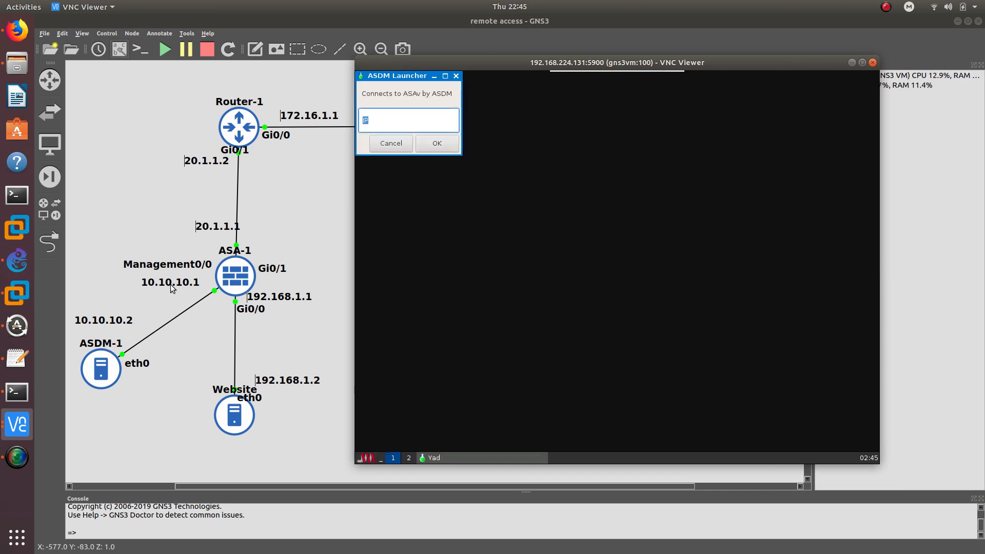
type("10.10.")
type("10.2")
key("Return")
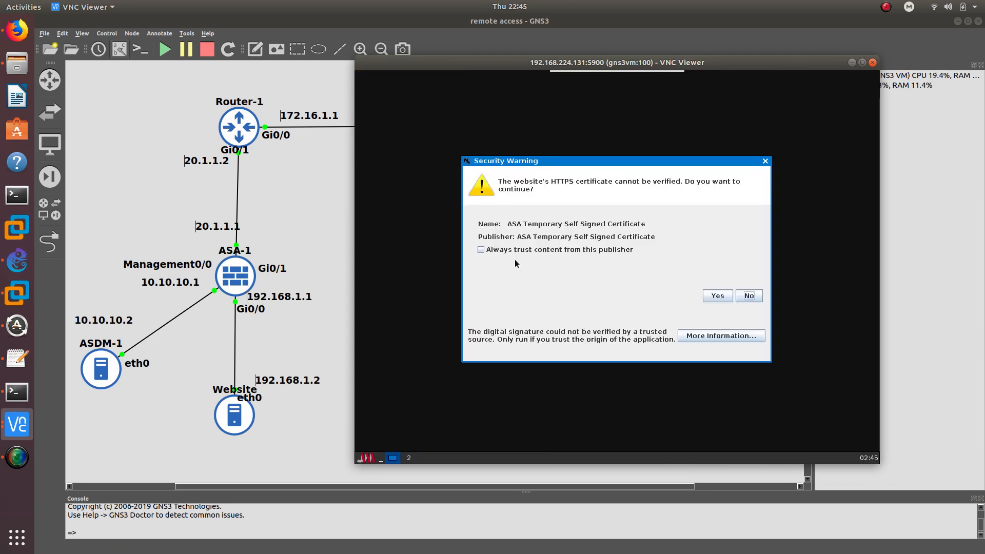
Trust the self-signed certificate and ASDM publisher, run ASDM and allow its shortcuts
left_click(515, 250)
left_click(719, 297)
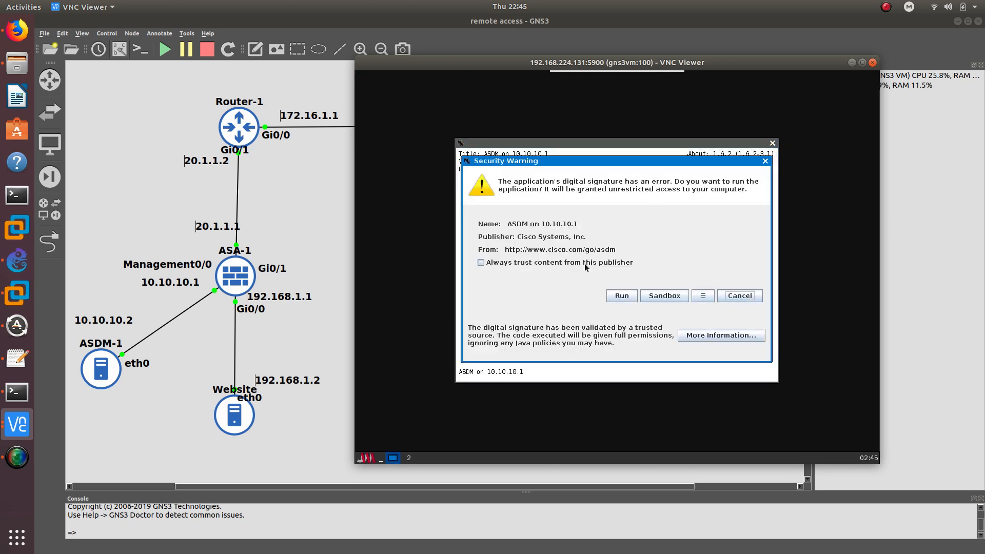
left_click(584, 263)
left_click(619, 296)
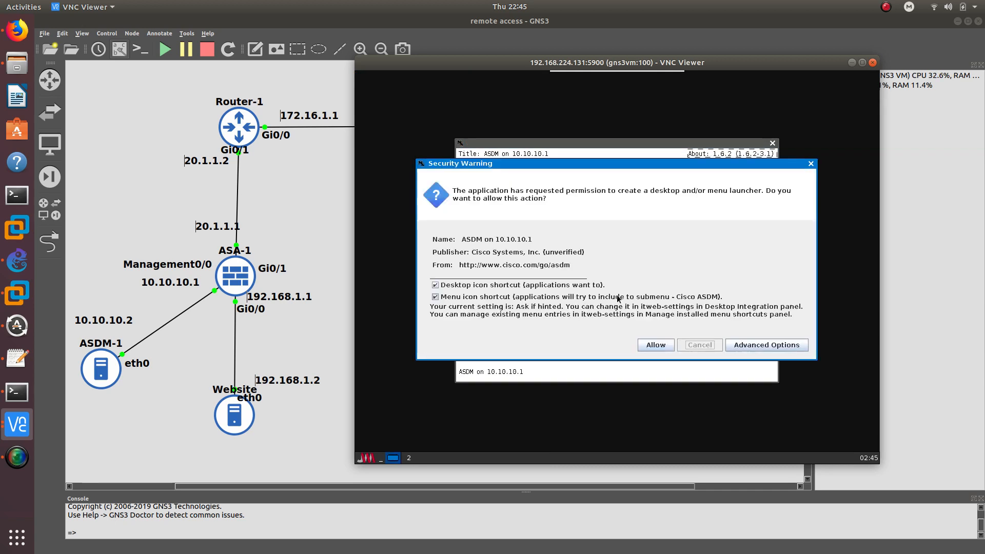
left_click(654, 344)
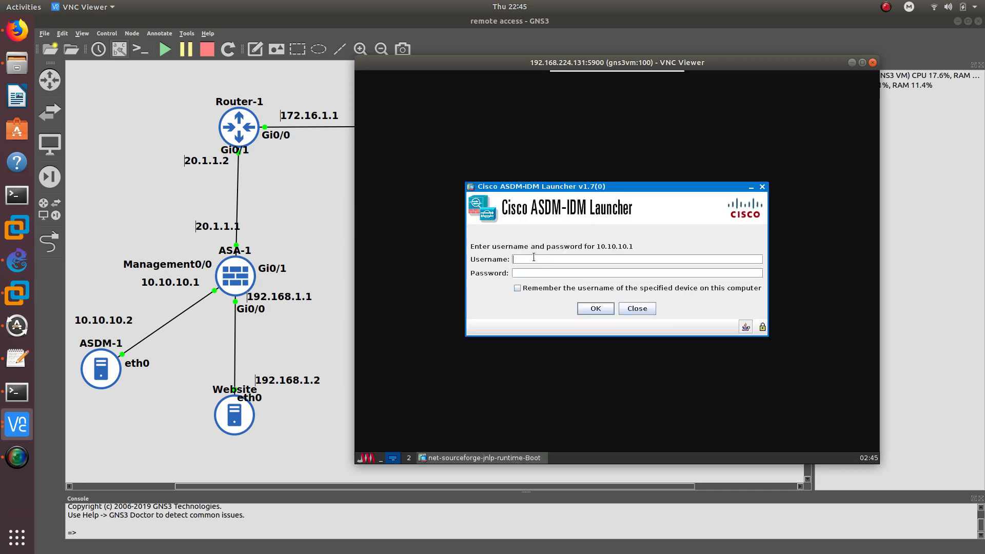
Log in with the ASDM username and password and stop the licence warning from reappearing
type("oscar")
key("Tab")
type("cisco")
key("Return")
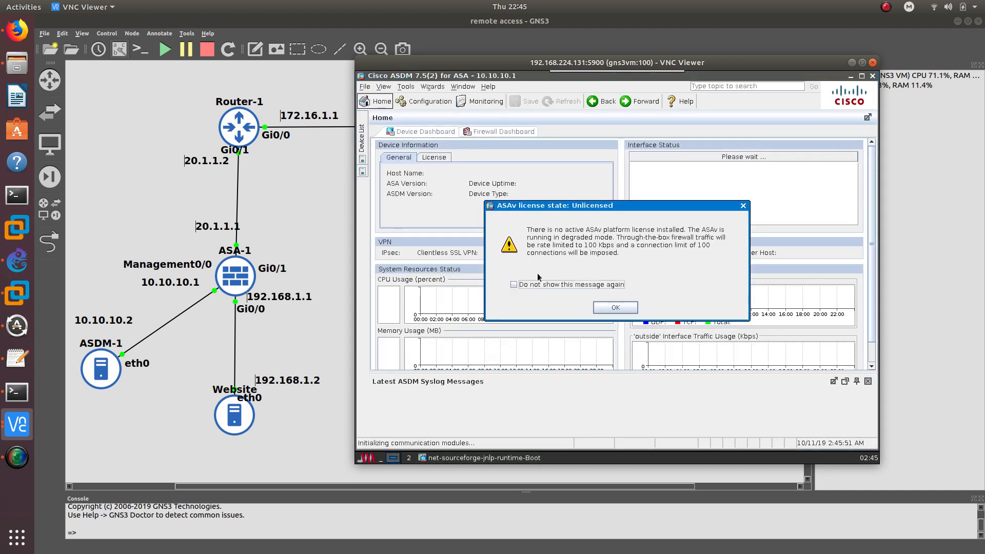
left_click(545, 285)
Dismiss the unlicensed ASAv warning and go to Configuration > Remote Access VPN > Clientless SSL VPN Access
left_click(598, 307)
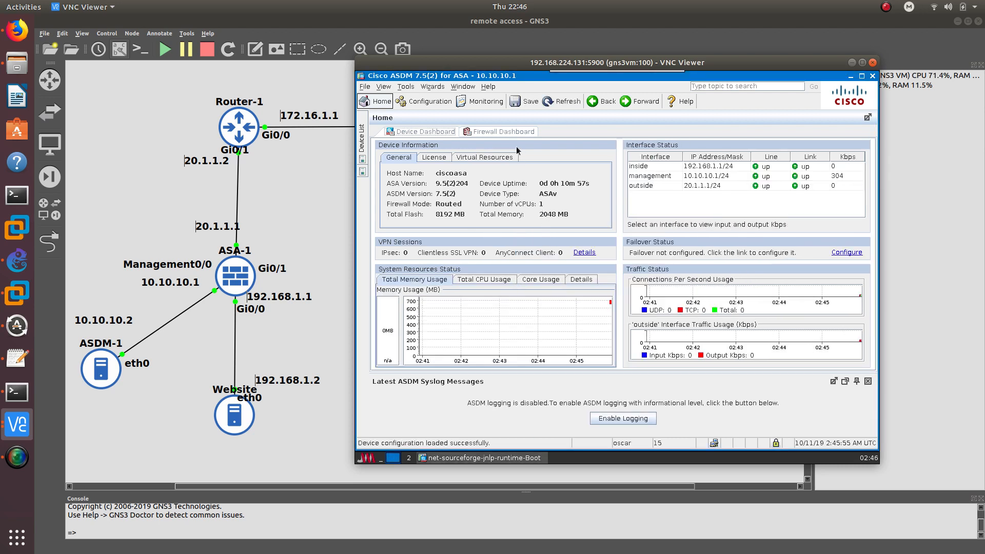
left_click(430, 101)
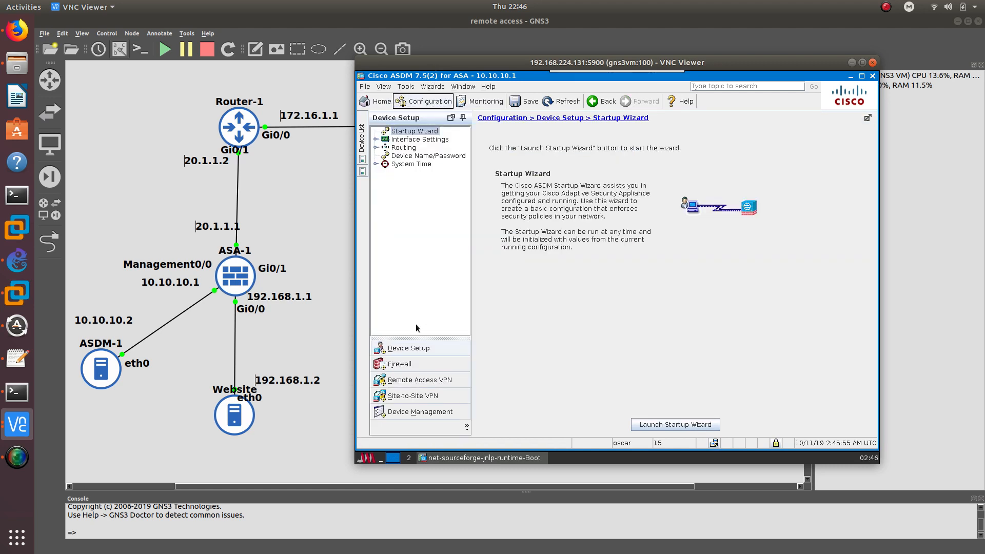
left_click(433, 380)
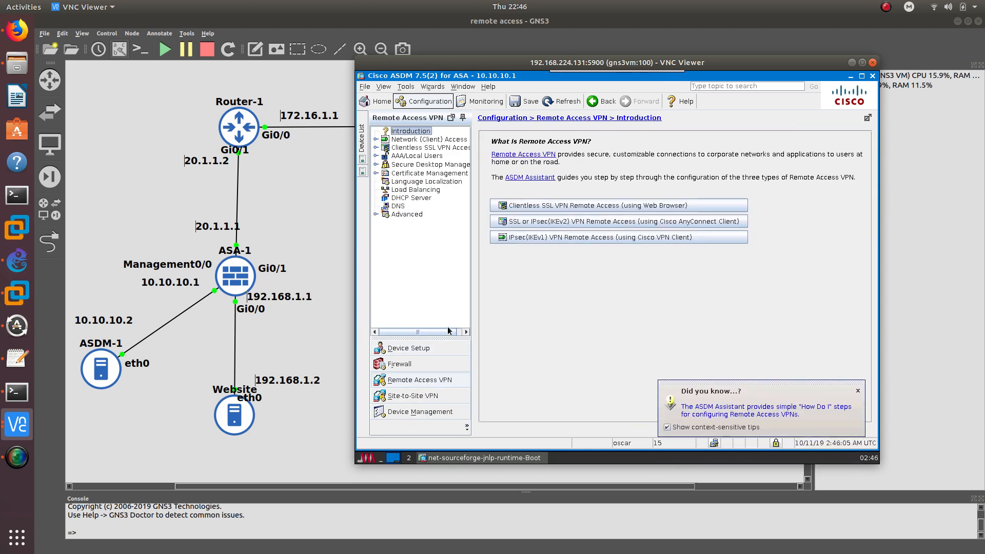
left_click(407, 148)
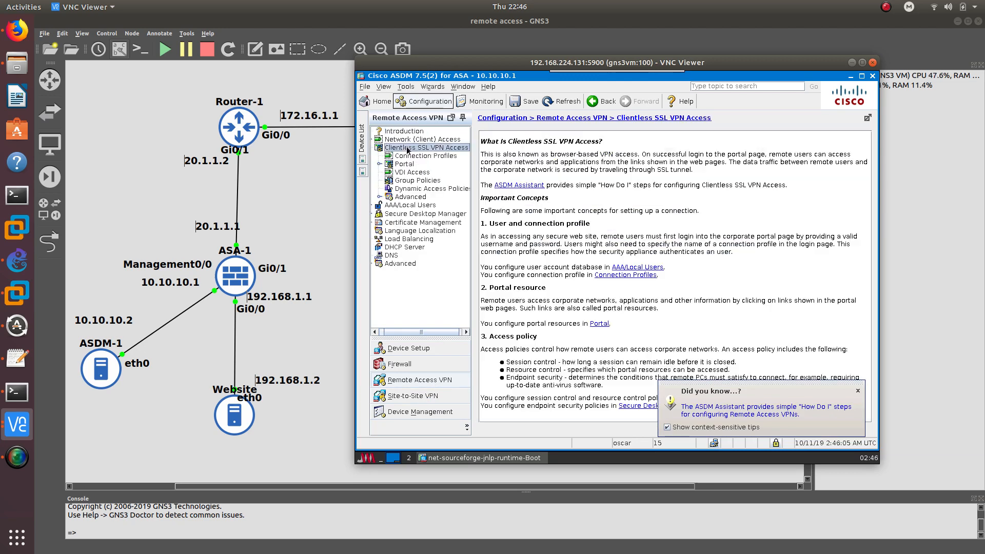
Look through the VPN wizards menu without choosing one, then show the Group Policies list
left_click(432, 86)
mouse_move(476, 109)
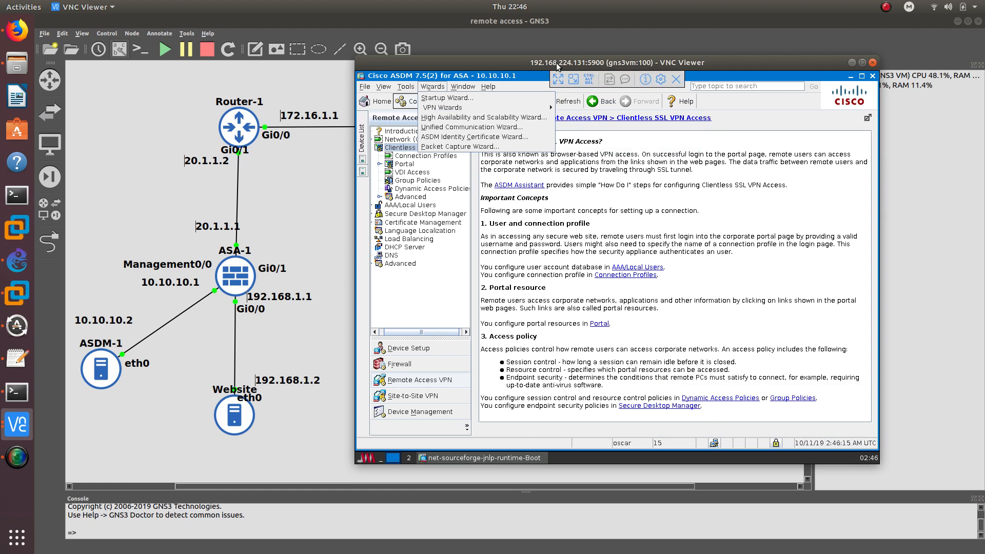
left_click_drag(553, 64, 553, 63)
left_click(407, 320)
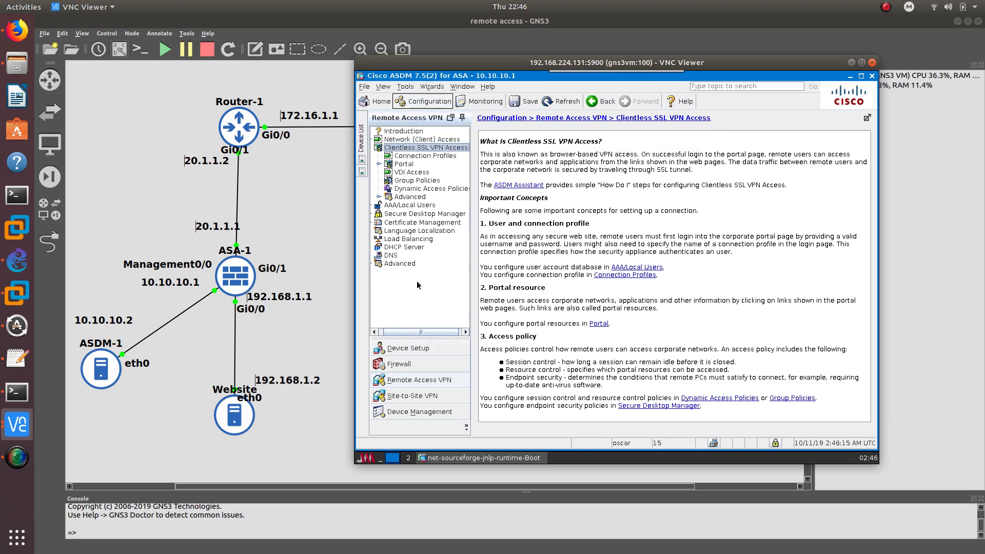
left_click(405, 183)
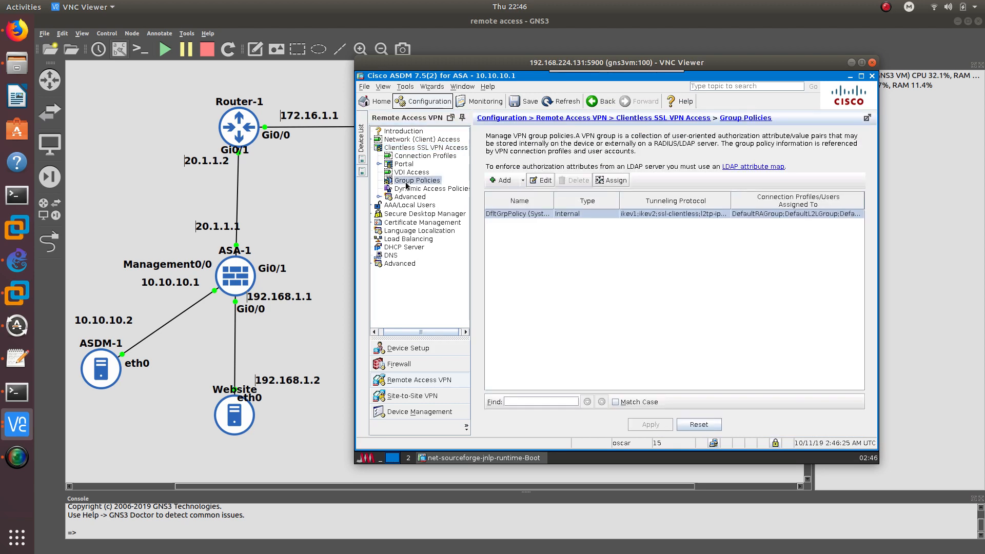
Add a new internal group policy named Remote_Group_Policy1
left_click(494, 179)
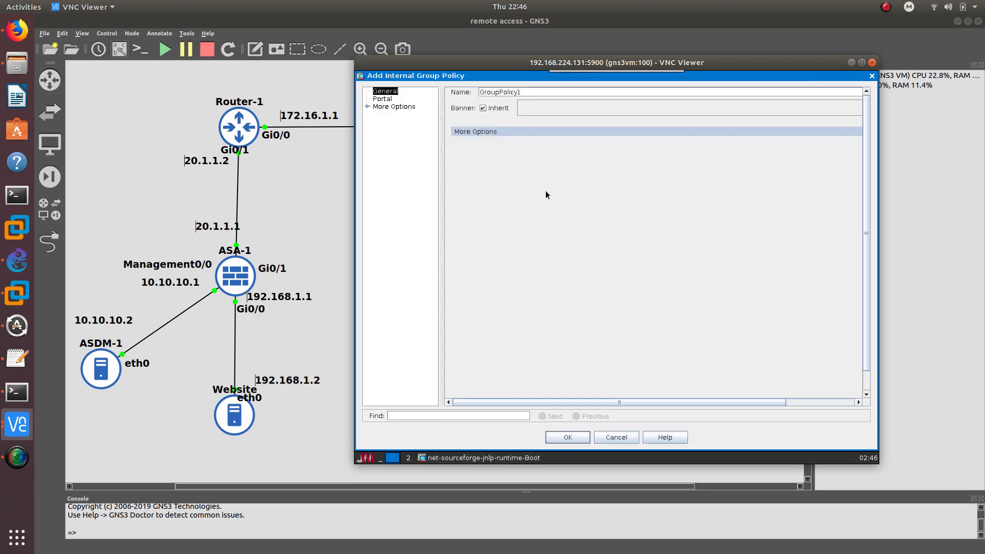
double_click(520, 93)
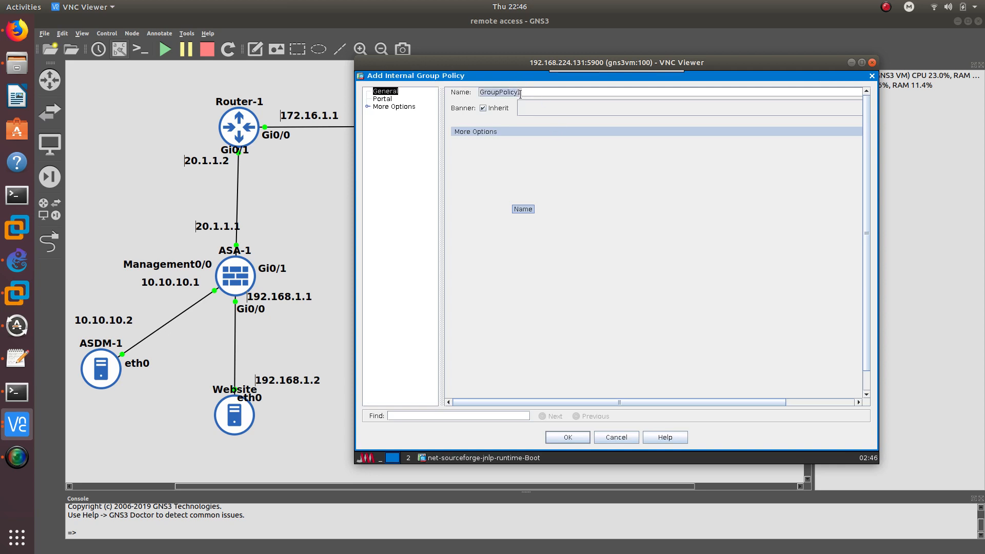
type("Rem")
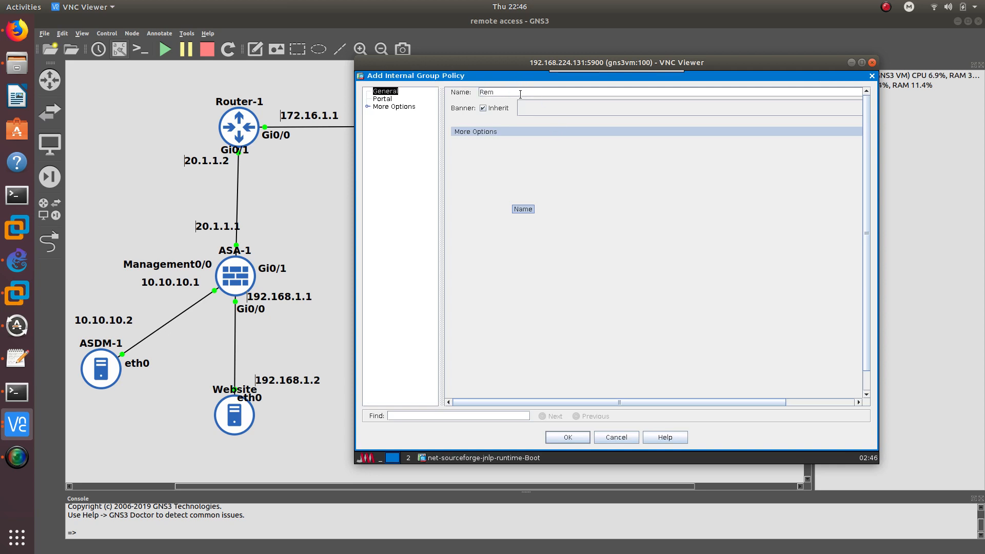
type("ote_Group_Policy1")
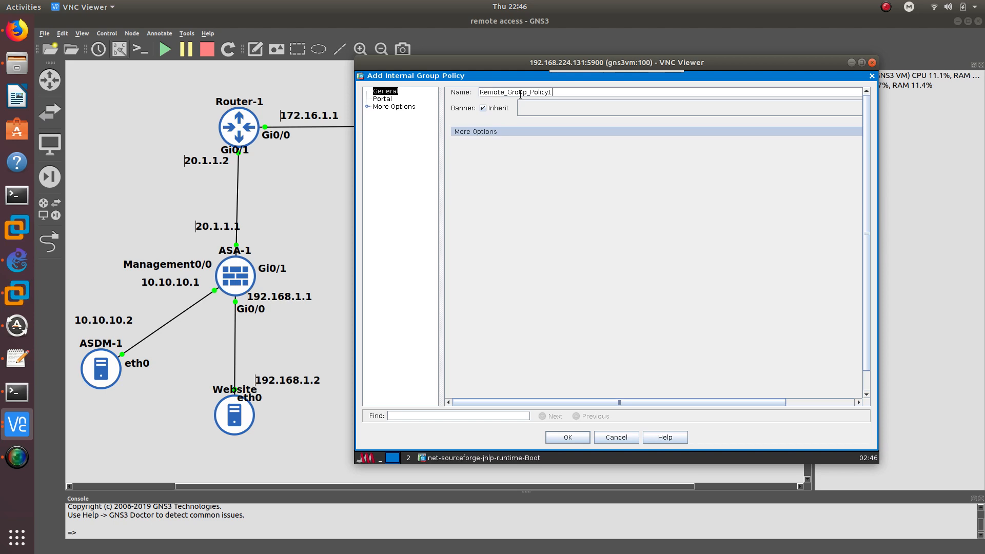
Give it the banner 'Welcome to Remote Group 1' and stop inheriting Tunneling Protocols
left_click(483, 109)
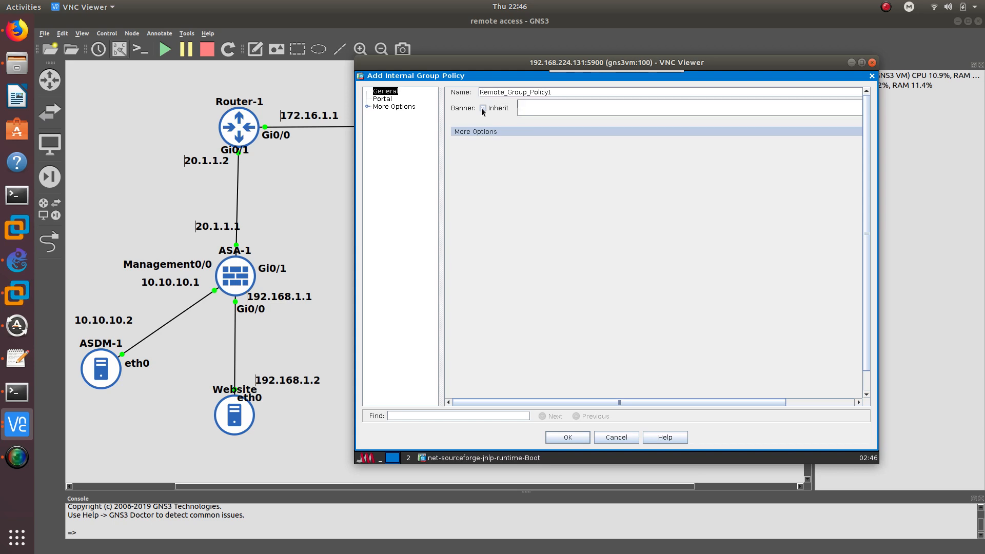
left_click(542, 107)
type("Welcome to Remote")
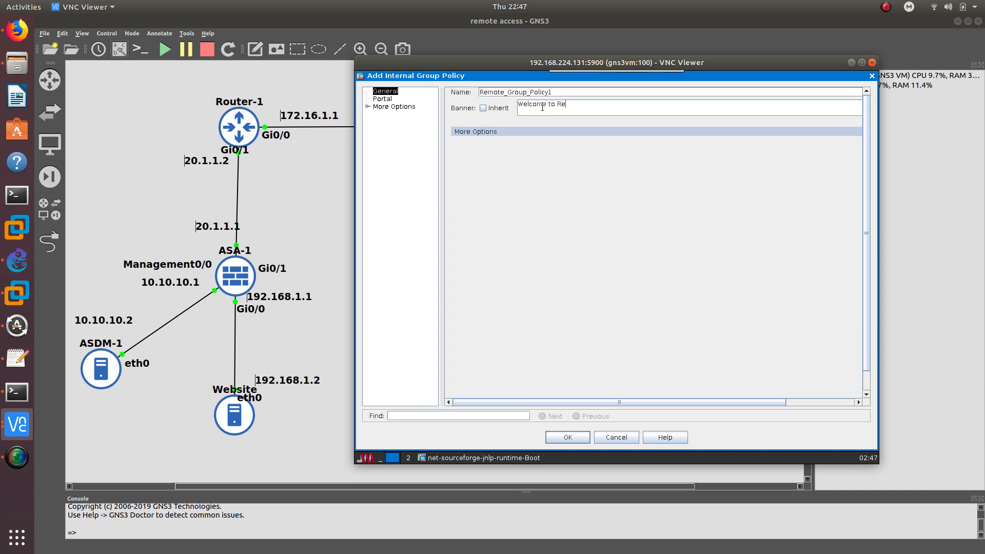
type(" Group 1")
left_click(474, 131)
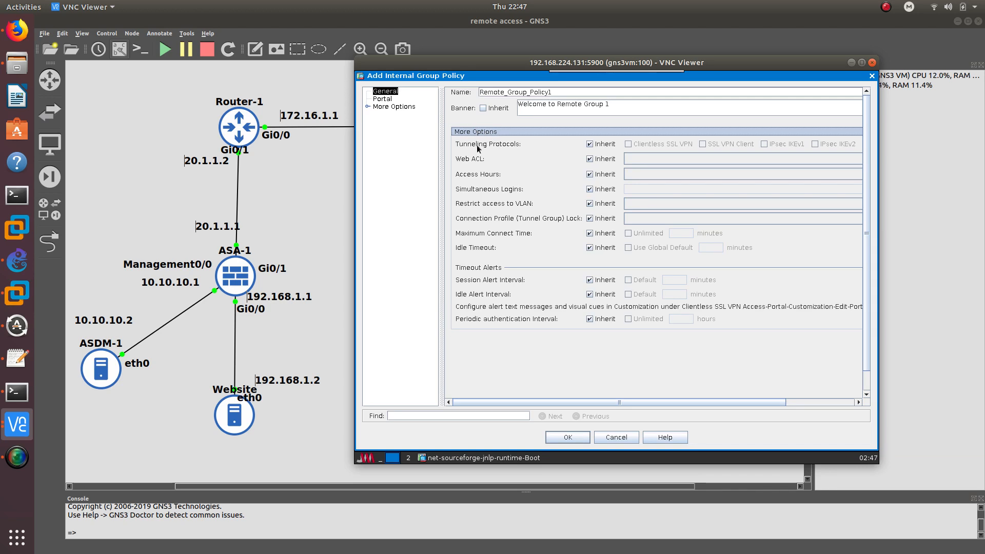
left_click(588, 144)
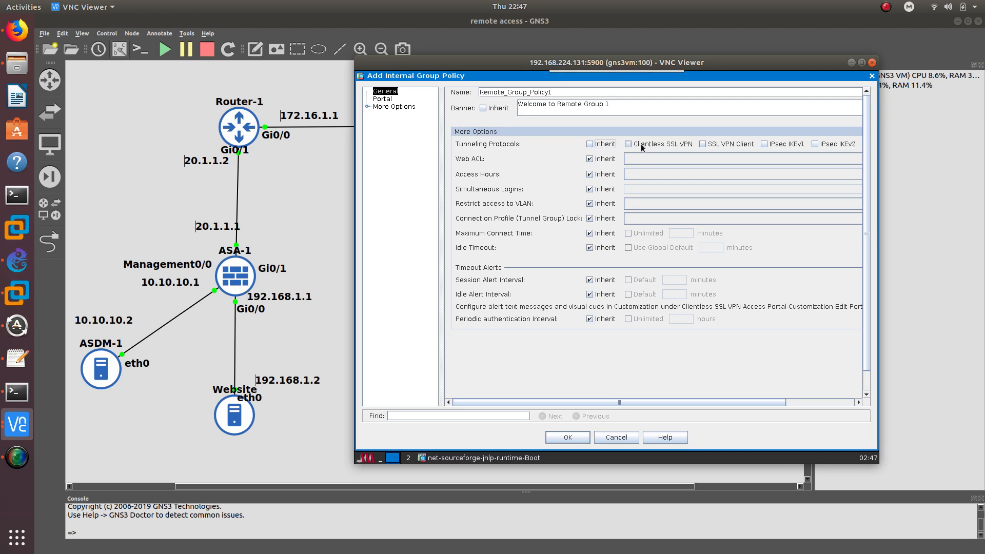
Enable Clientless SSL VPN as the tunneling protocol and review the Portal page
left_click(628, 144)
left_click(388, 101)
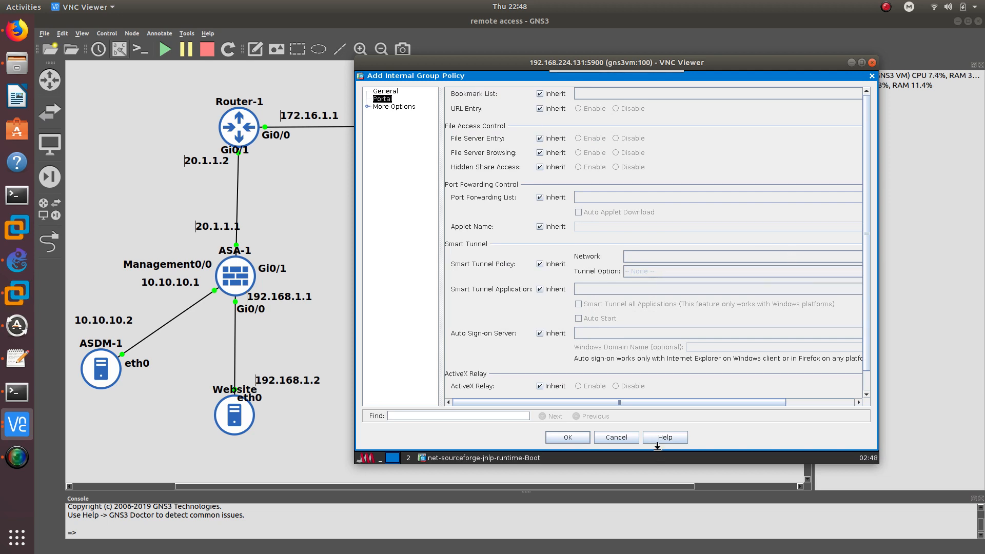
mouse_move(658, 401)
left_mouse_down()
mouse_move(743, 404)
mouse_move(657, 402)
left_mouse_up()
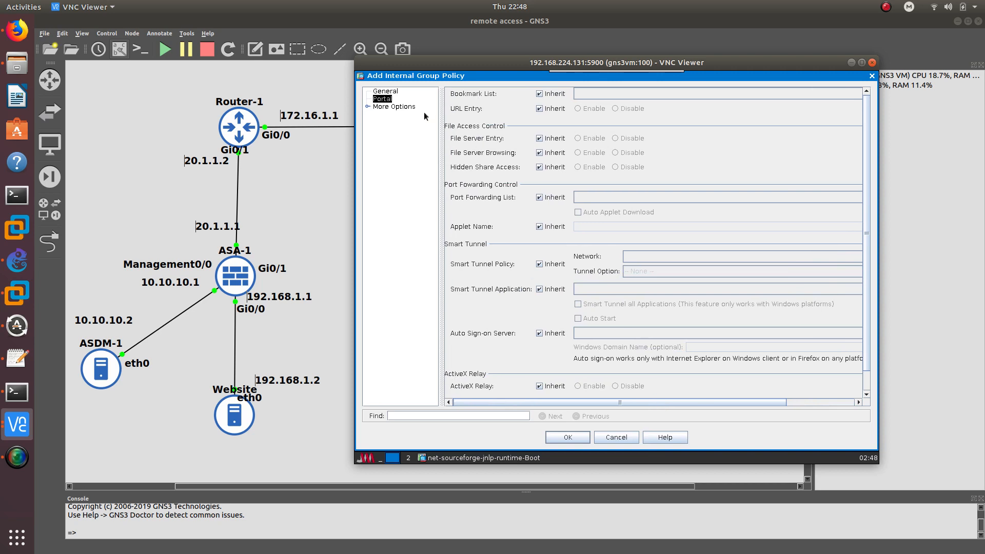
Review More Options (Session Settings, Customization, Login Setting, VDI Access) and save the policy with OK
left_click(387, 107)
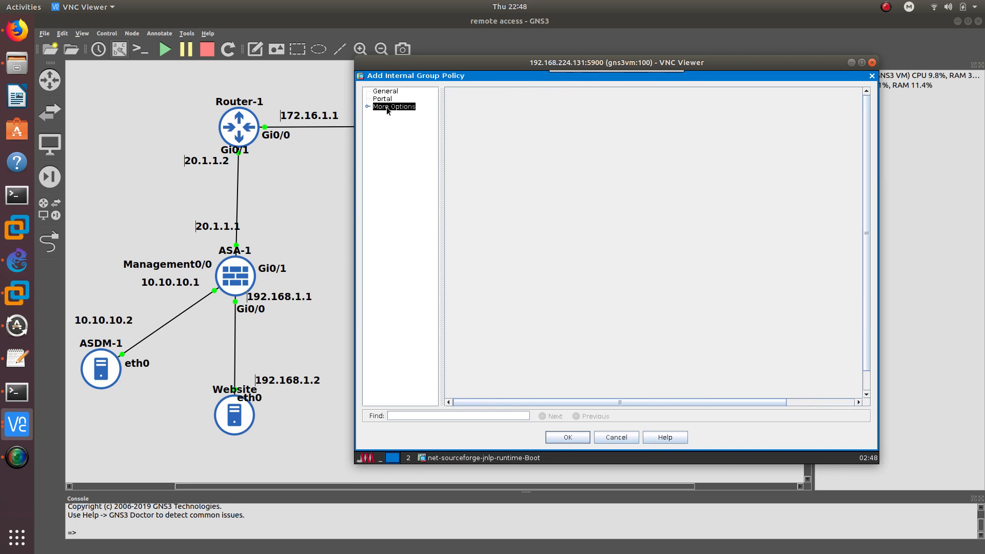
left_click(367, 106)
left_click(405, 137)
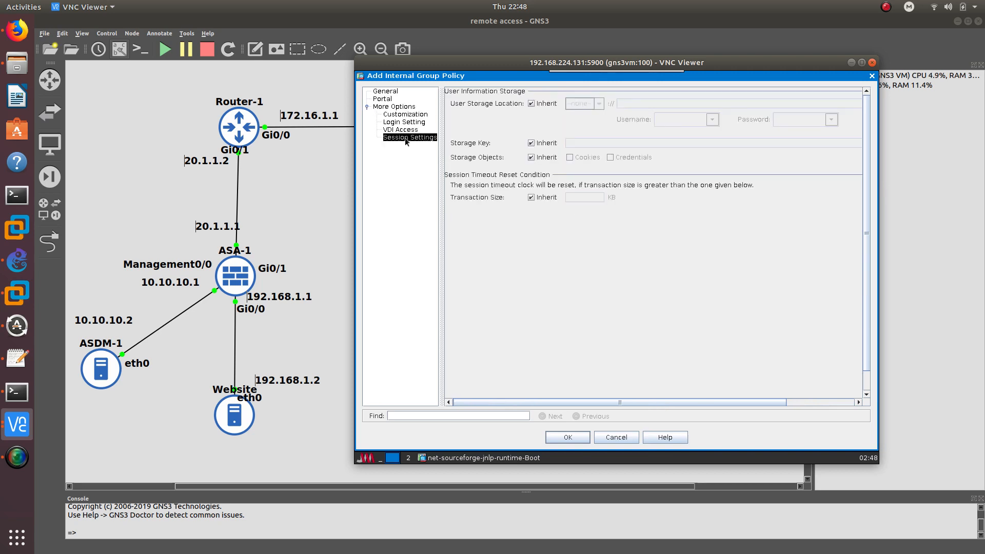
left_click(412, 115)
left_click(407, 123)
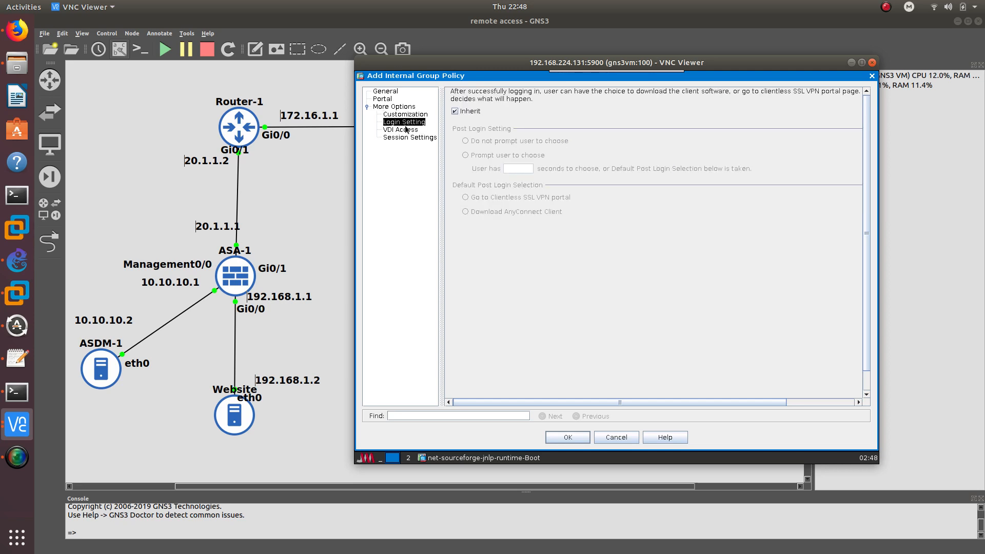
left_click(404, 130)
left_click(583, 438)
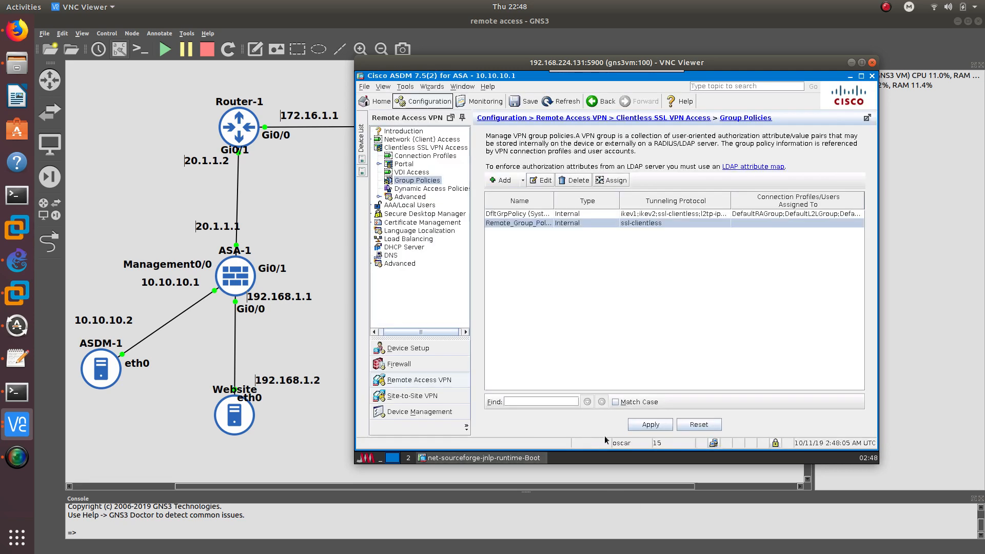
Apply the policy, show Connection Profiles with a wider Name column, and start a new profile
left_click(650, 424)
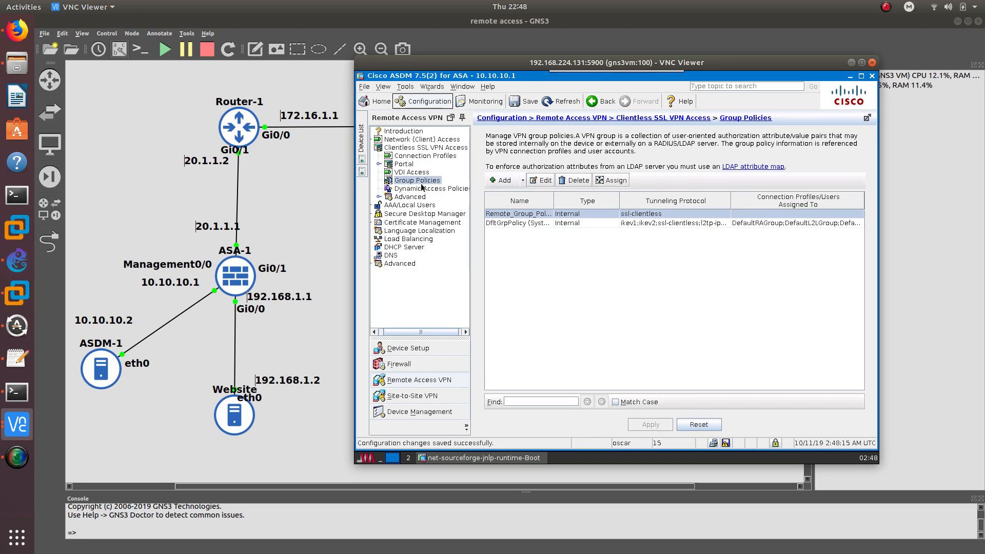
left_click(425, 156)
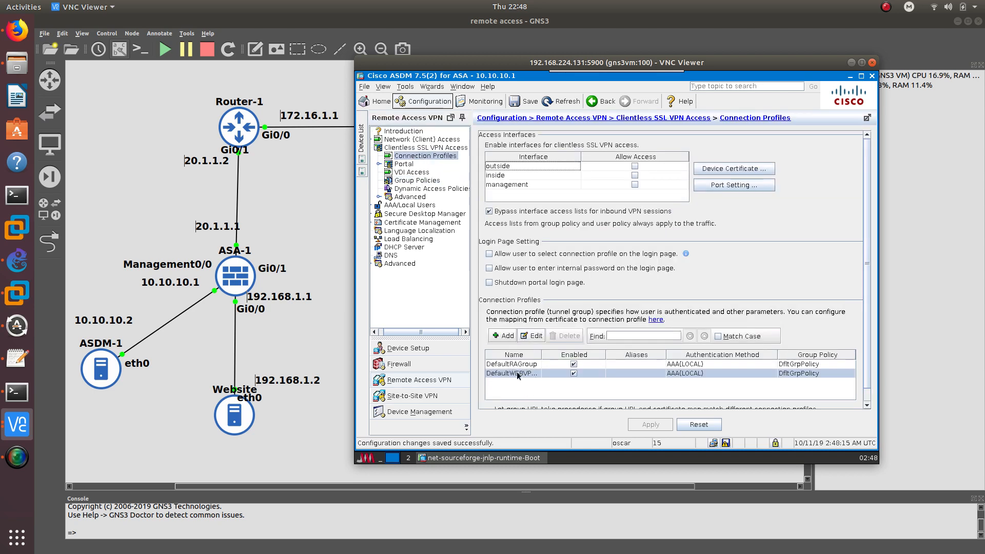
left_click_drag(537, 351, 584, 351)
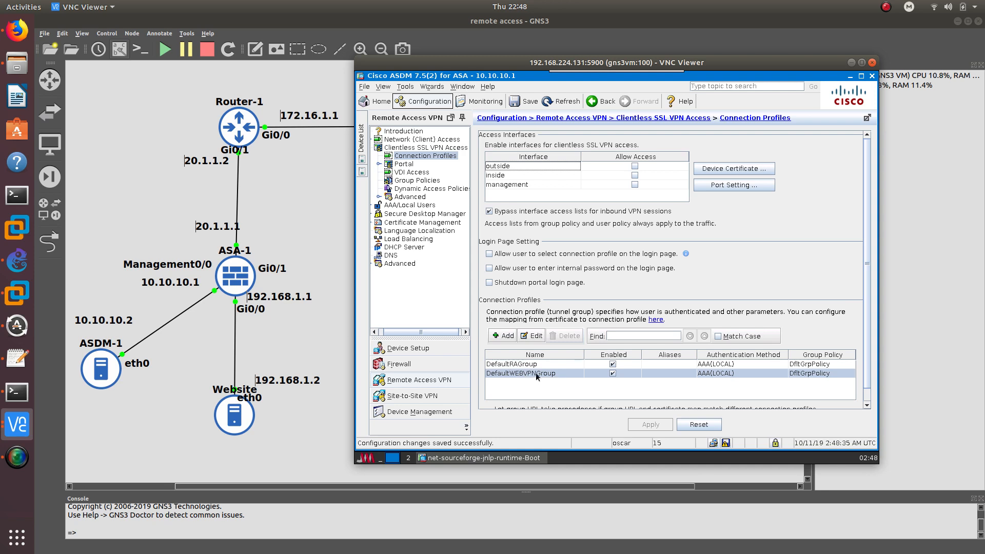
left_click(503, 336)
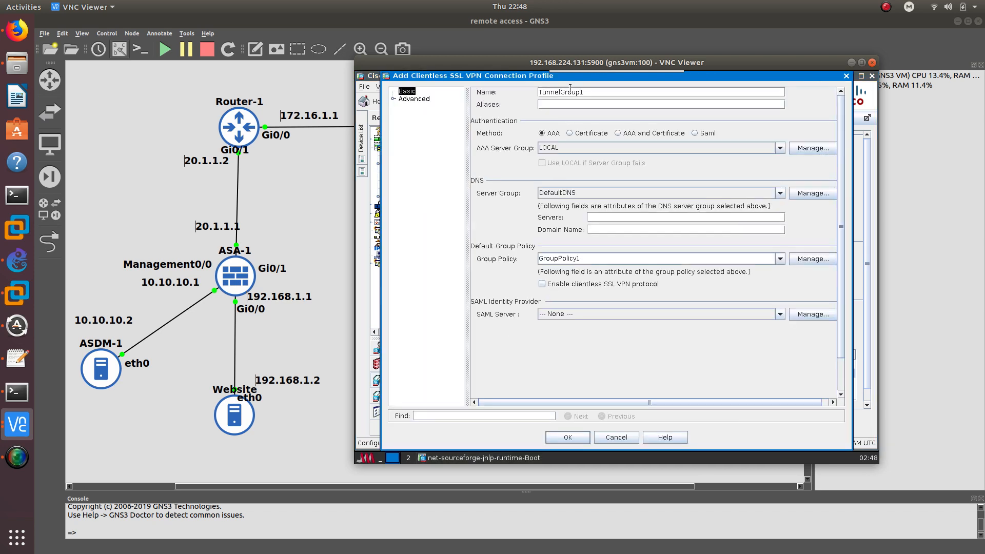
Name the profile Remote_Profile1 with DNS 8.8.8.8, Remote_Group_Policy1 and clientless SSL VPN enabled
type("Remote_Profile1")
left_click(595, 218)
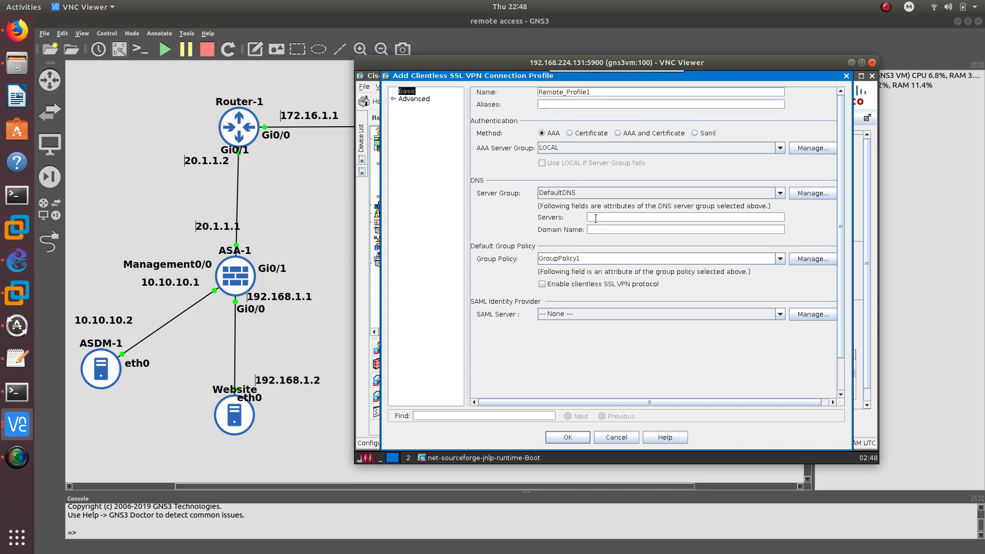
type("8.8.8.8")
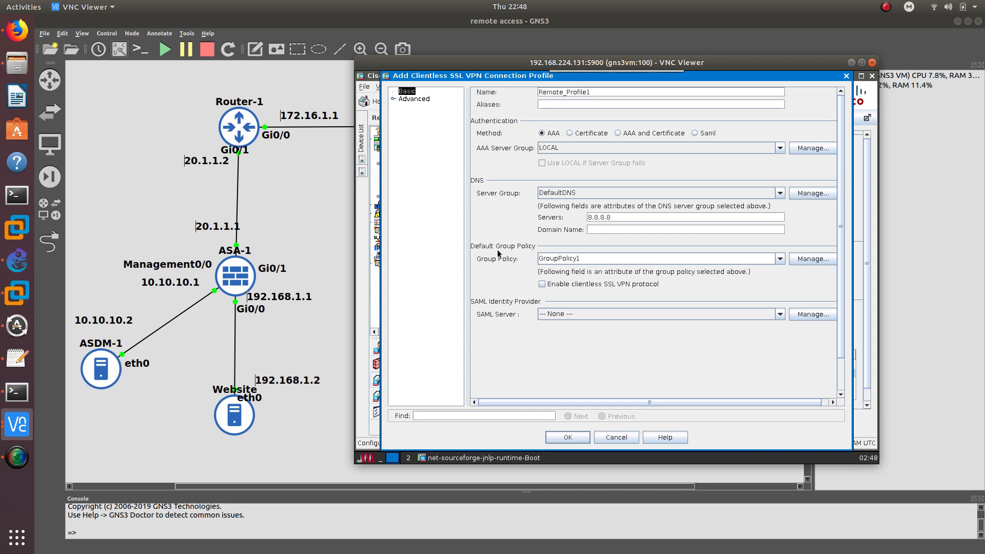
left_click(778, 259)
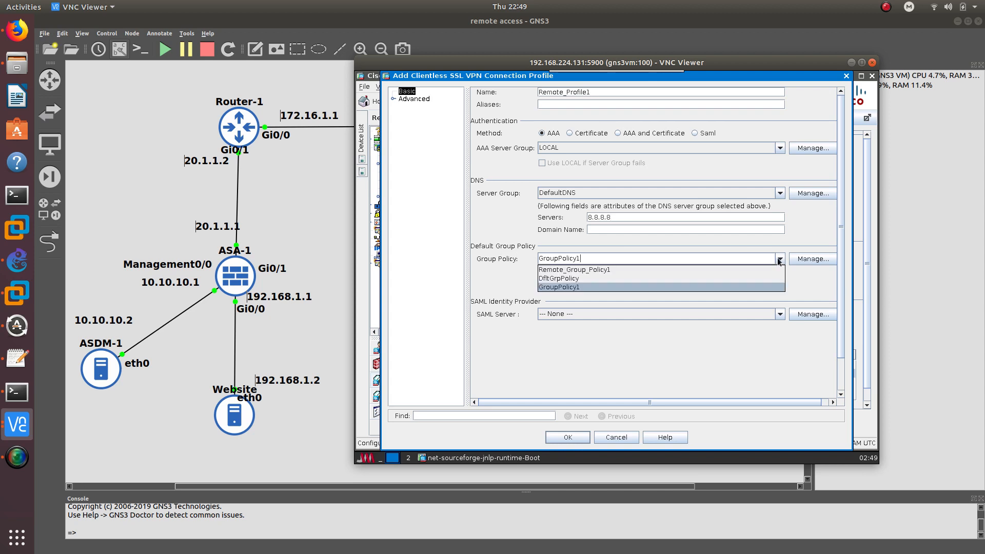
left_click(583, 269)
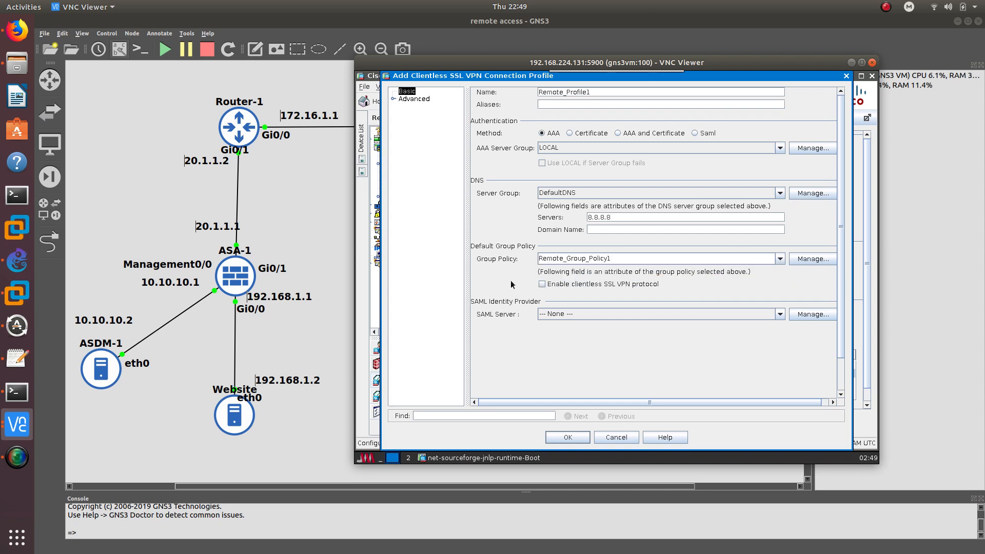
left_click(580, 287)
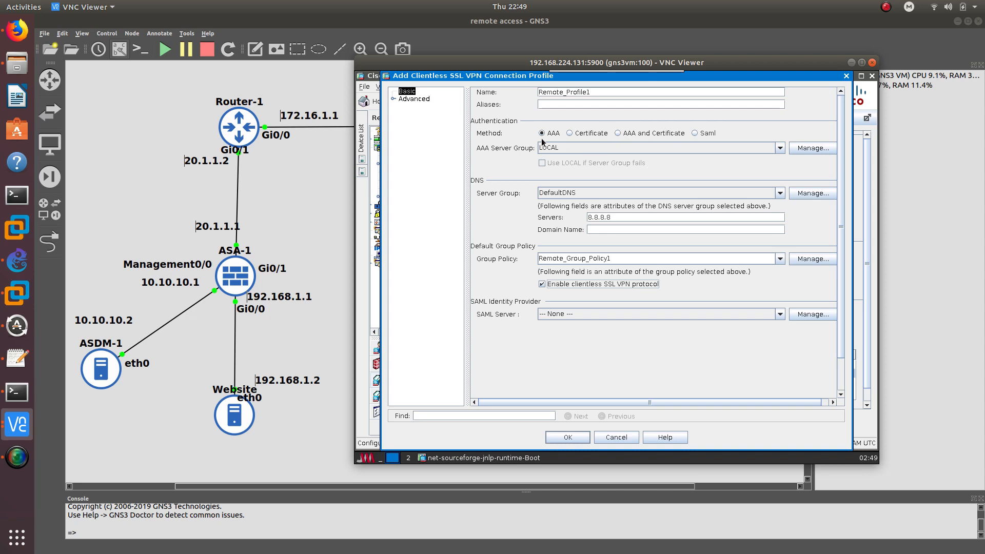
Correct the invalid domain name to ccdtt.com after the error message
left_click(410, 101)
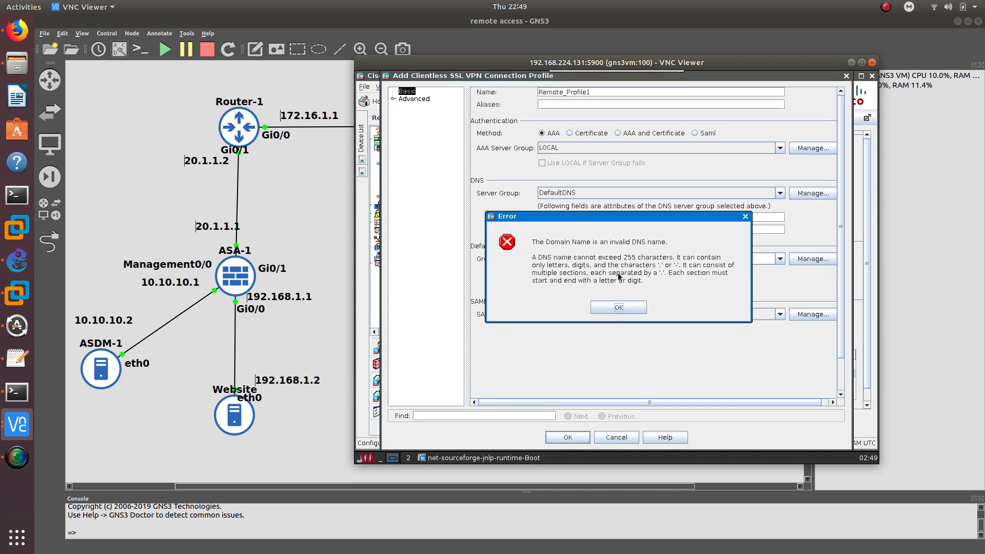
left_click(594, 307)
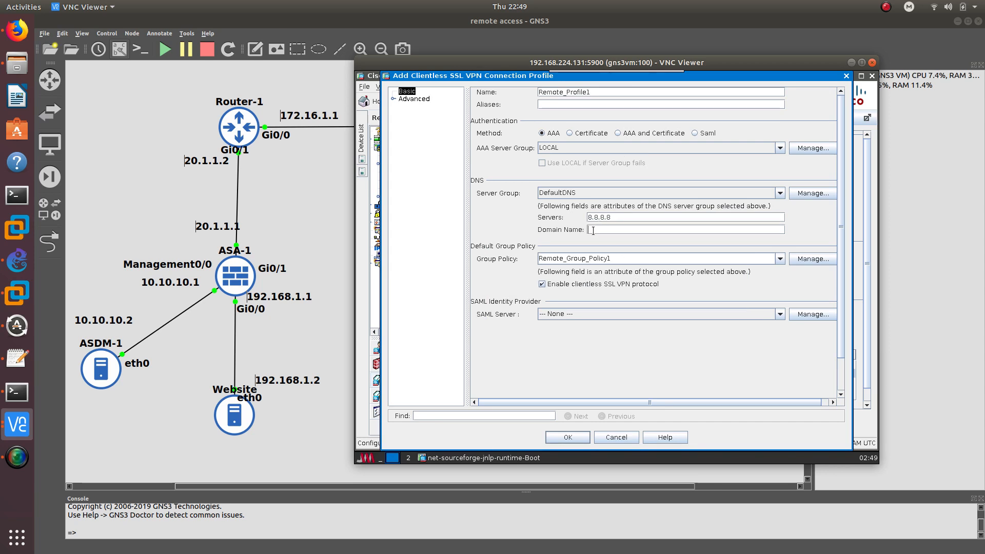
type("cdtt.com")
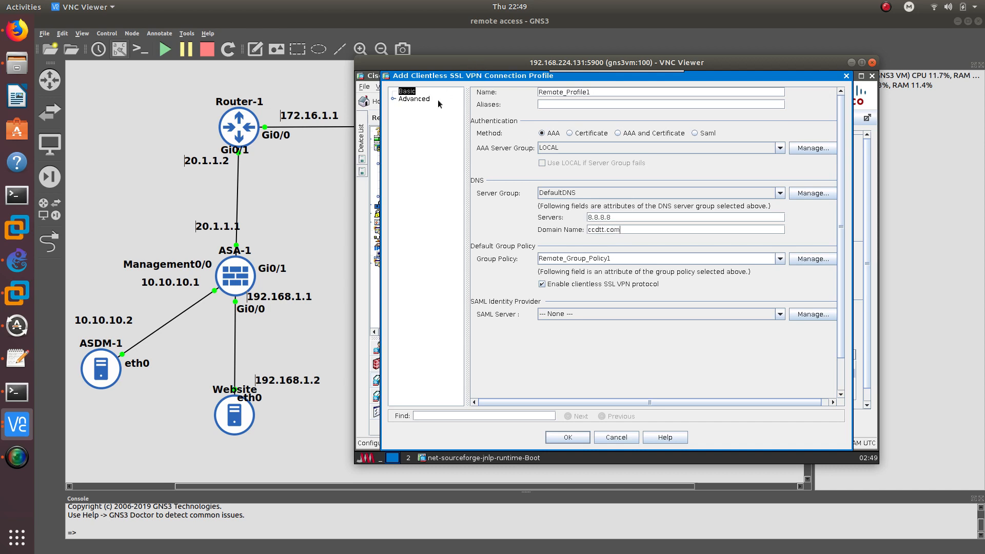
left_click(419, 98)
Expand Advanced and browse General and Authentication through to the Clientless SSL VPN page
left_click(394, 100)
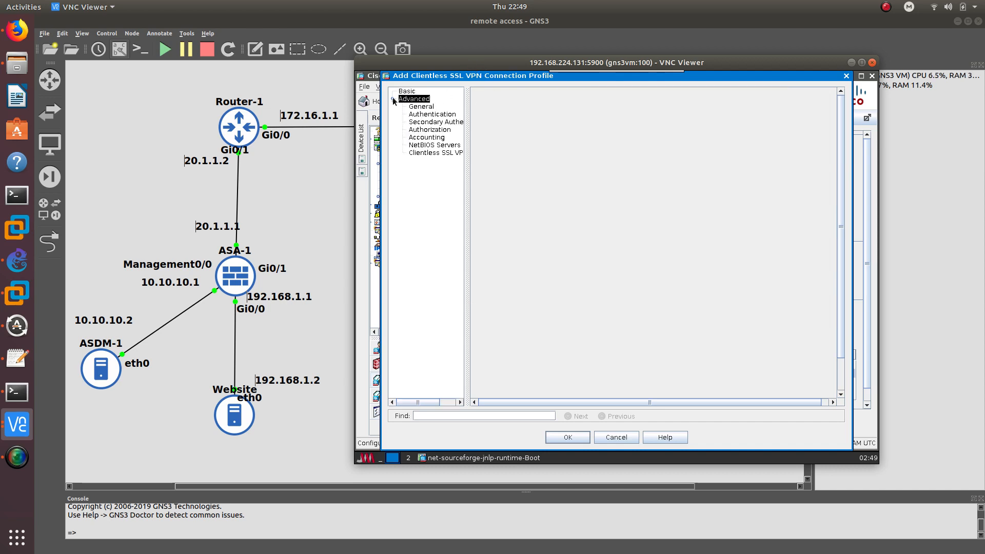
left_click(423, 109)
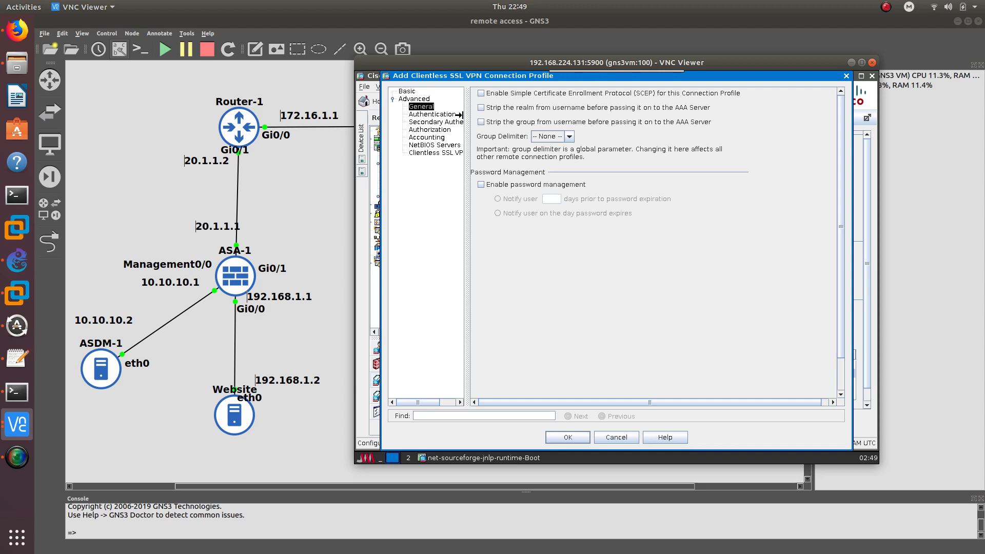
left_click(433, 115)
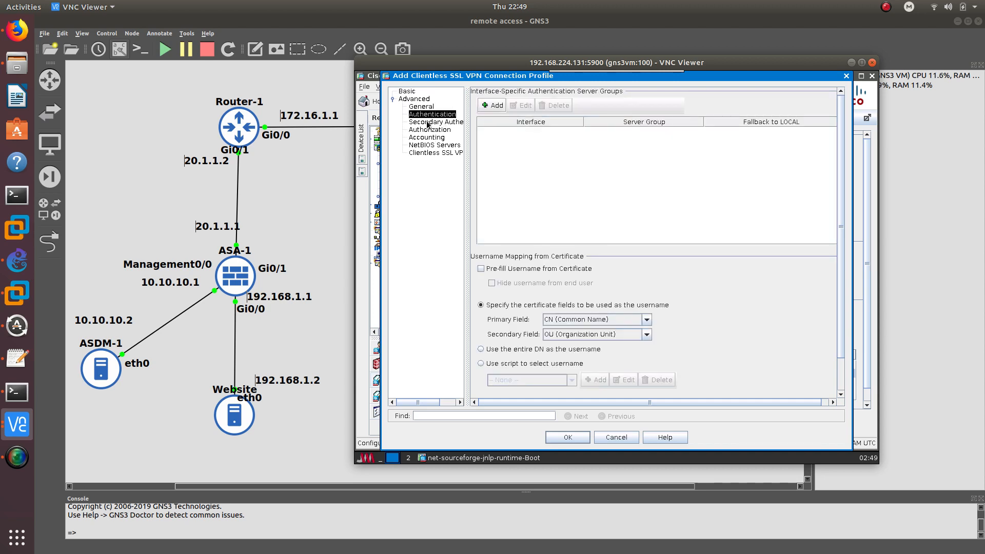
left_click(432, 153)
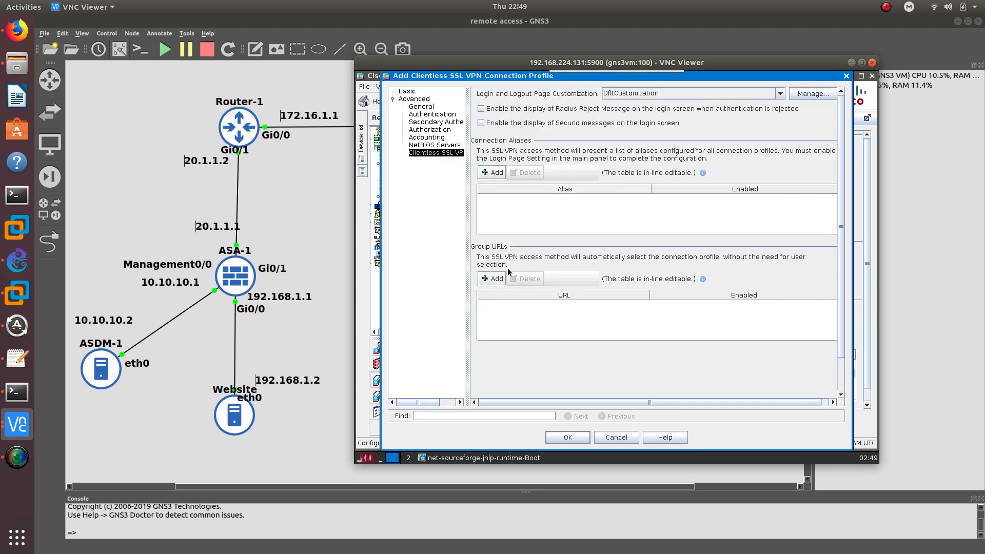
left_click(495, 277)
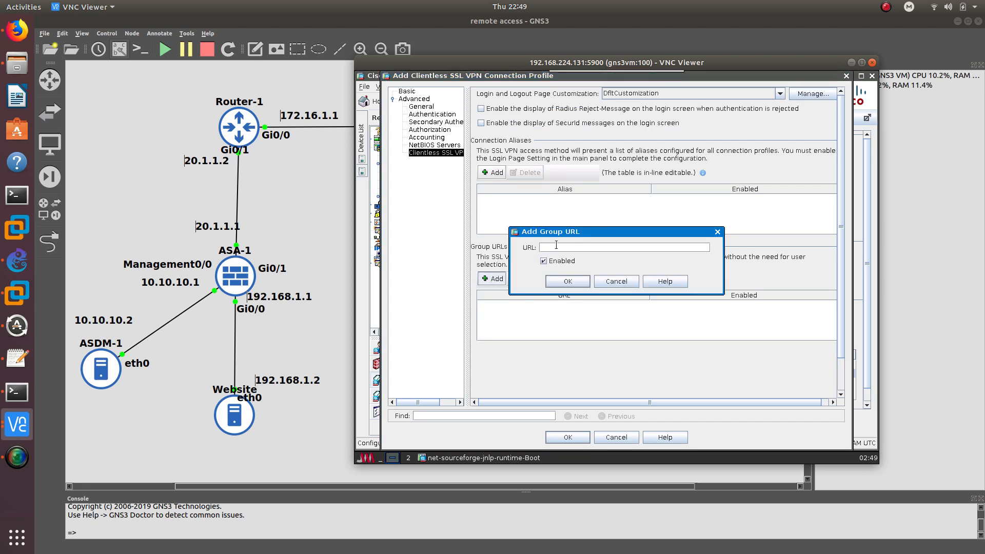
type("htt")
type("p")
type("s://")
type("2SIMOS0.1.")
key("BackSpace")
key("BackSpace")
key("BackSpace")
key("BackSpace")
key("BackSpace")
key("BackSpace")
key("BackSpace")
key("BackSpace")
type("0.1.1.1/group1")
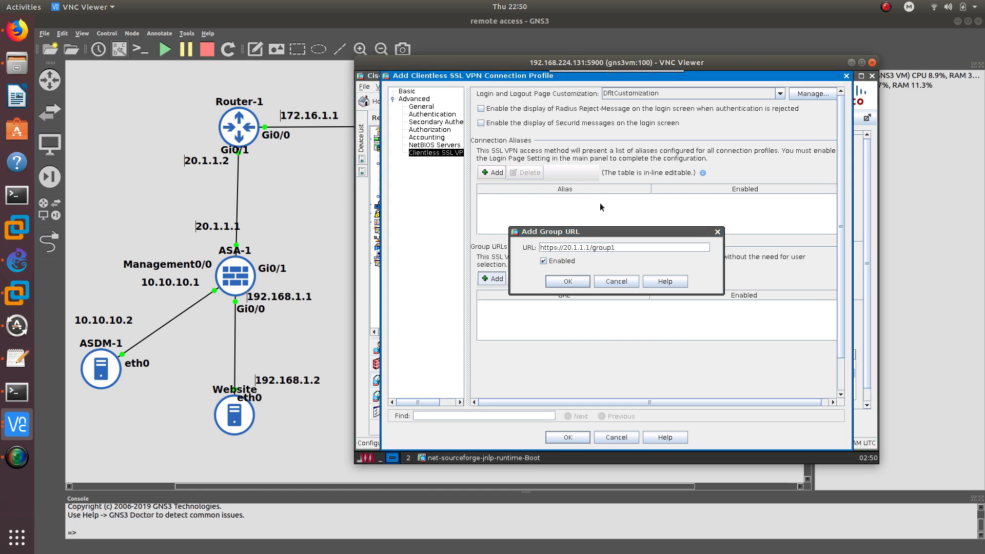
left_click_drag(615, 247, 558, 164)
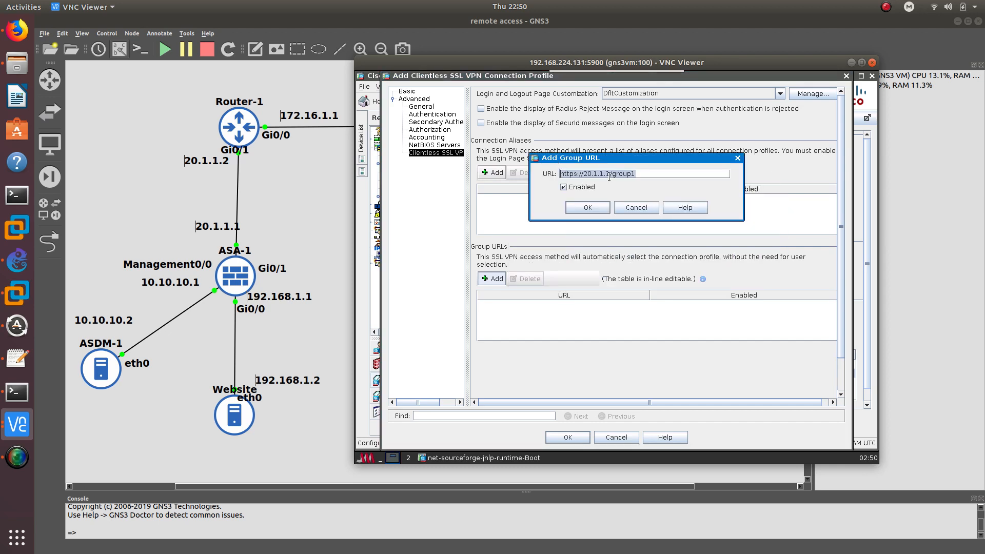
left_click(634, 173)
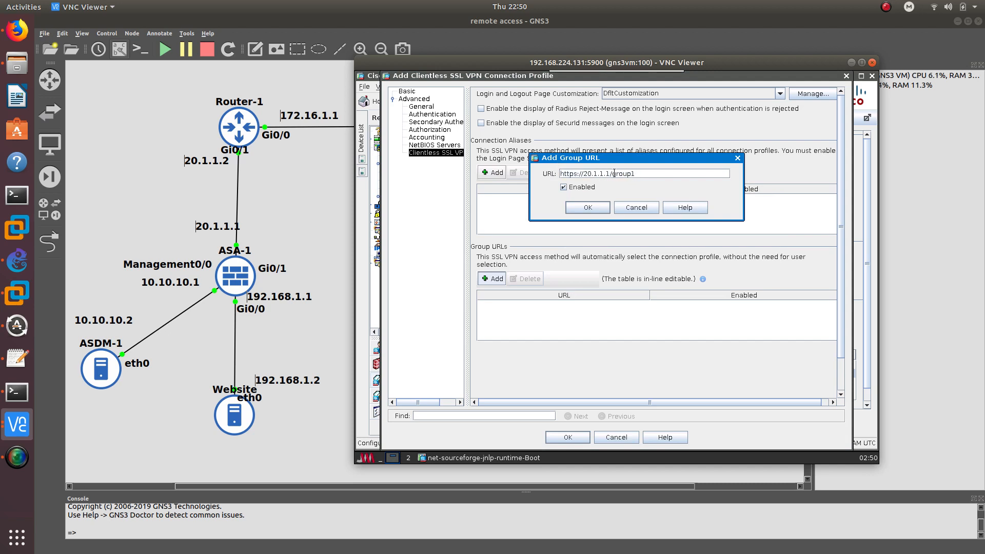
left_click_drag(614, 174, 635, 173)
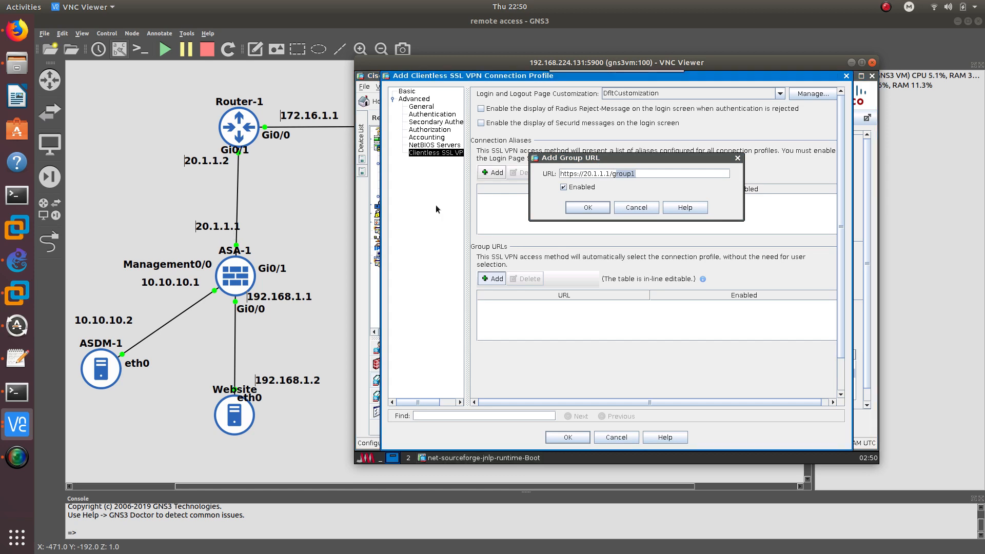
left_click(635, 174)
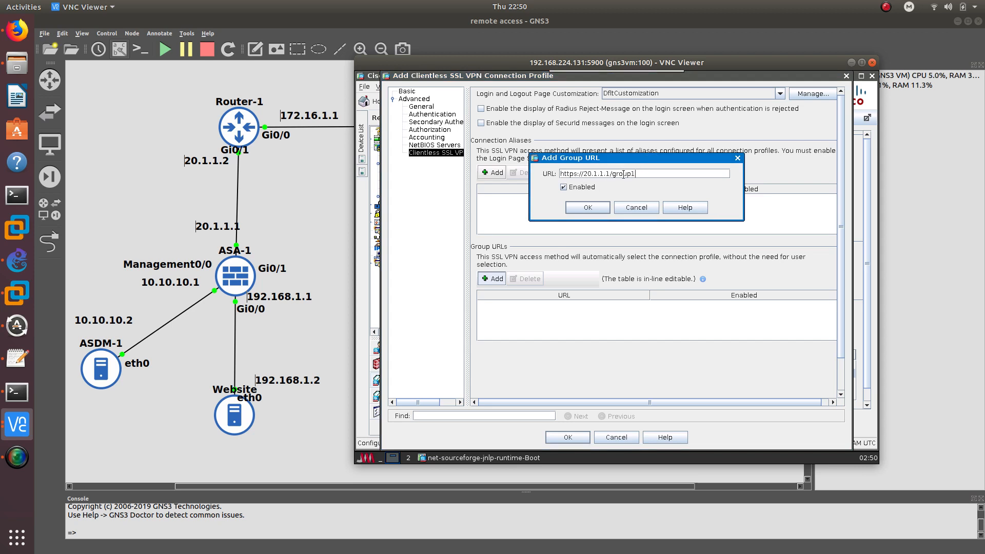
left_click(596, 208)
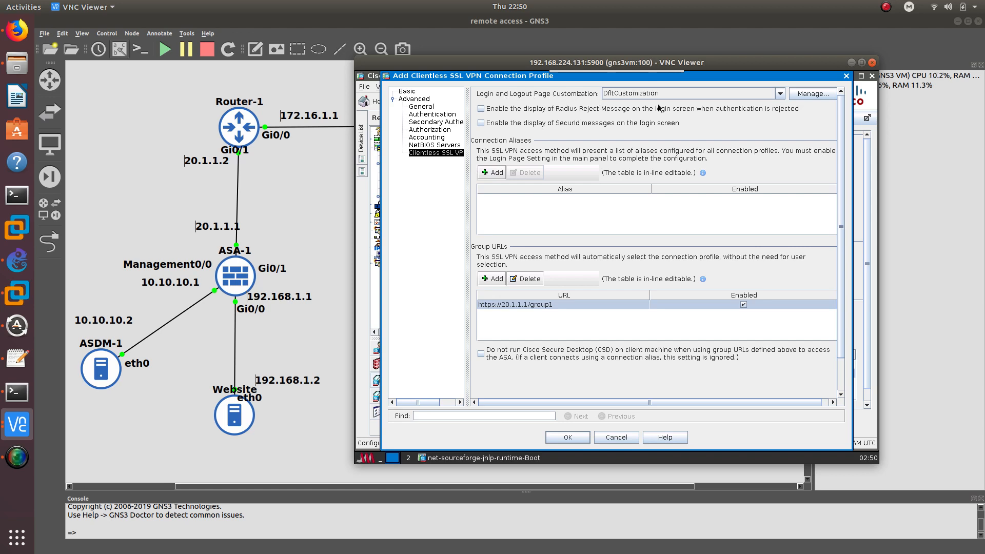
Save Remote_Profile1, allow clientless access on the outside interface, and apply the changes
left_click(568, 437)
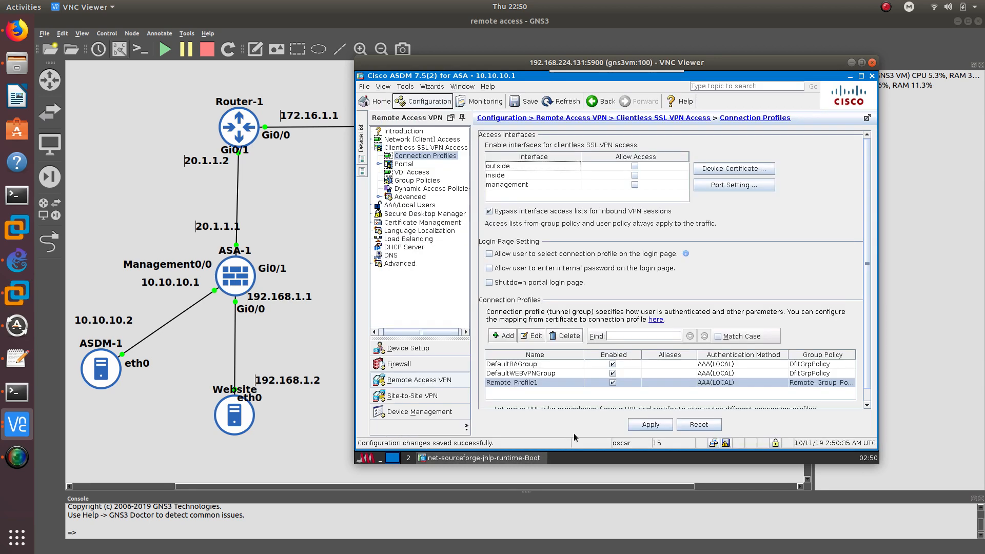
left_click(545, 384)
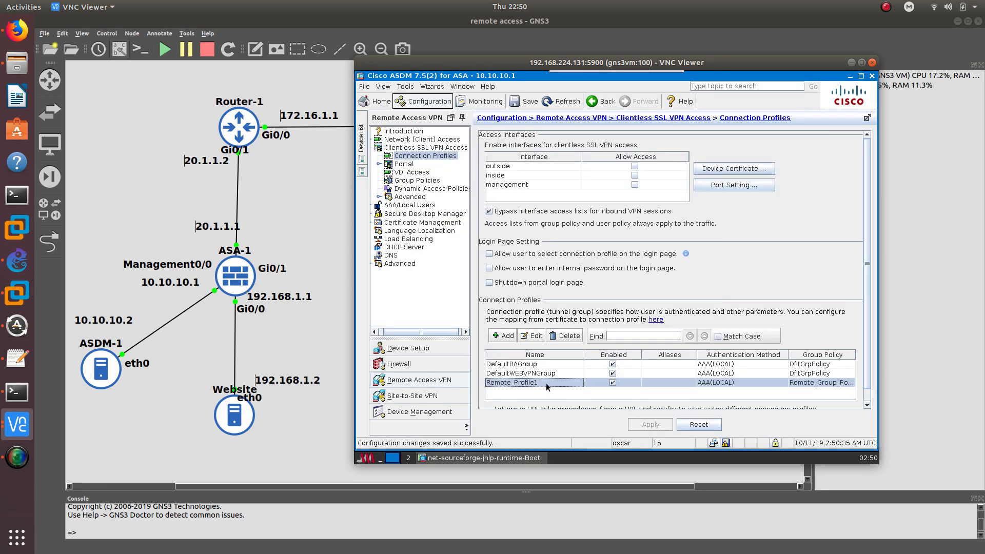
left_click(635, 167)
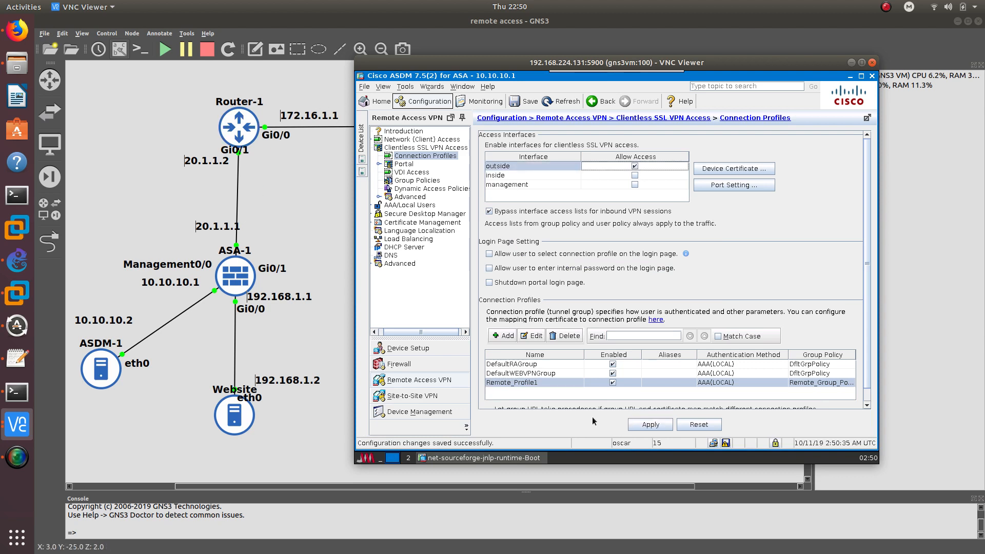
left_click(650, 425)
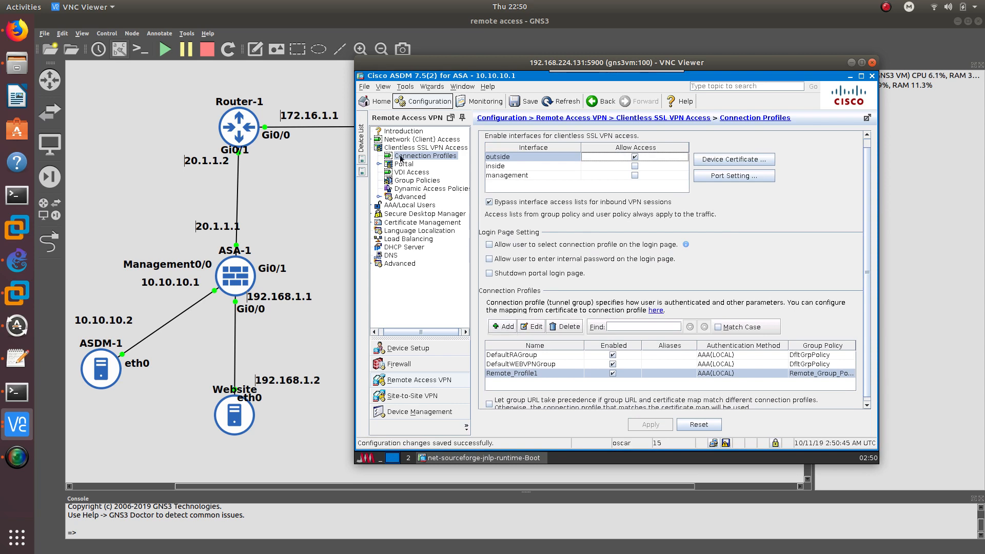
Expand and collapse the advanced clientless settings, then open the Portal overview
left_click(378, 197)
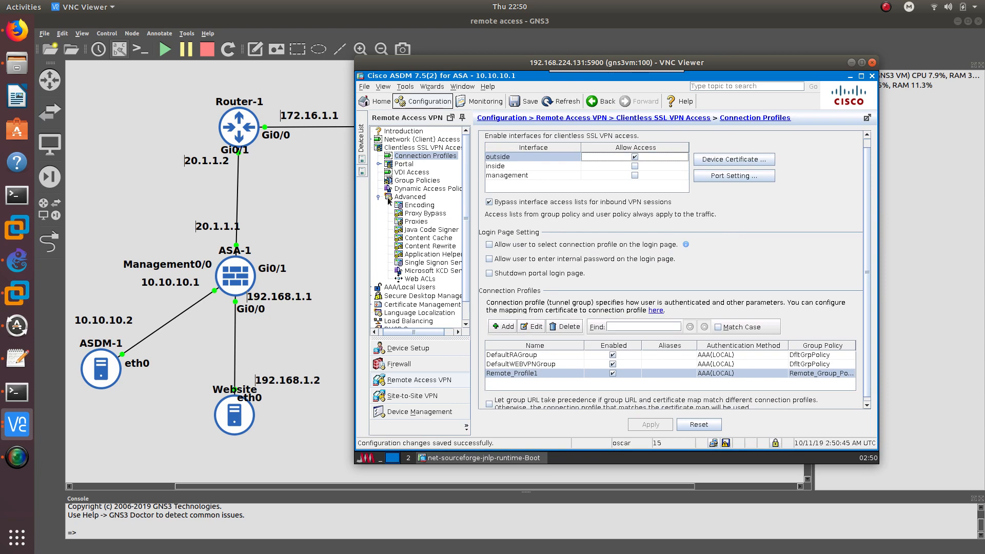
left_click(379, 196)
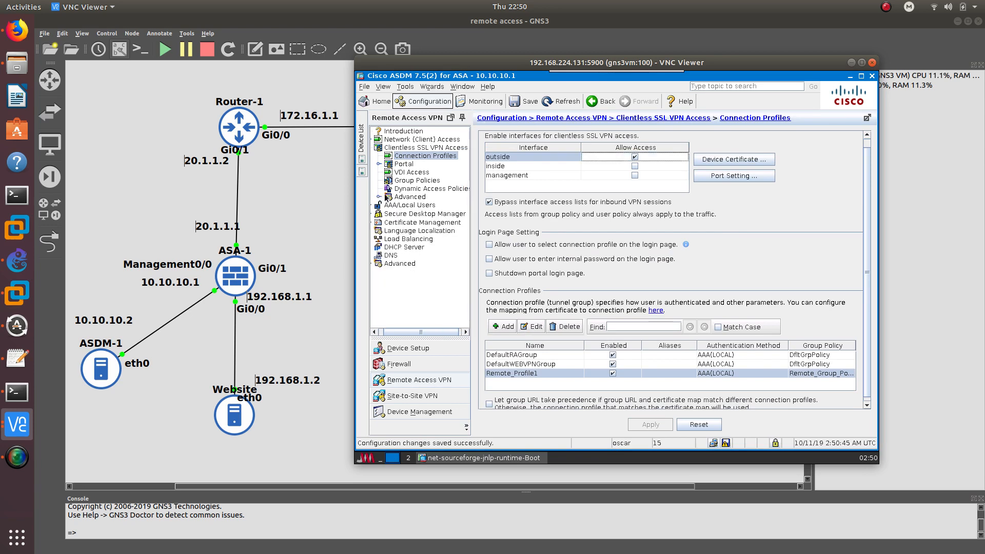
double_click(401, 164)
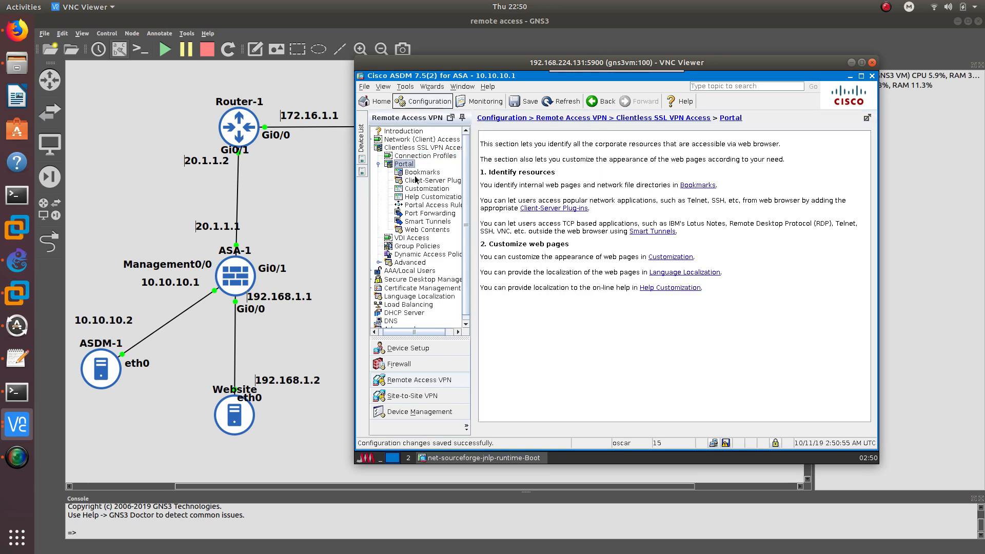
Start a new bookmark list named Bookmarks1
left_click(417, 173)
left_click(501, 180)
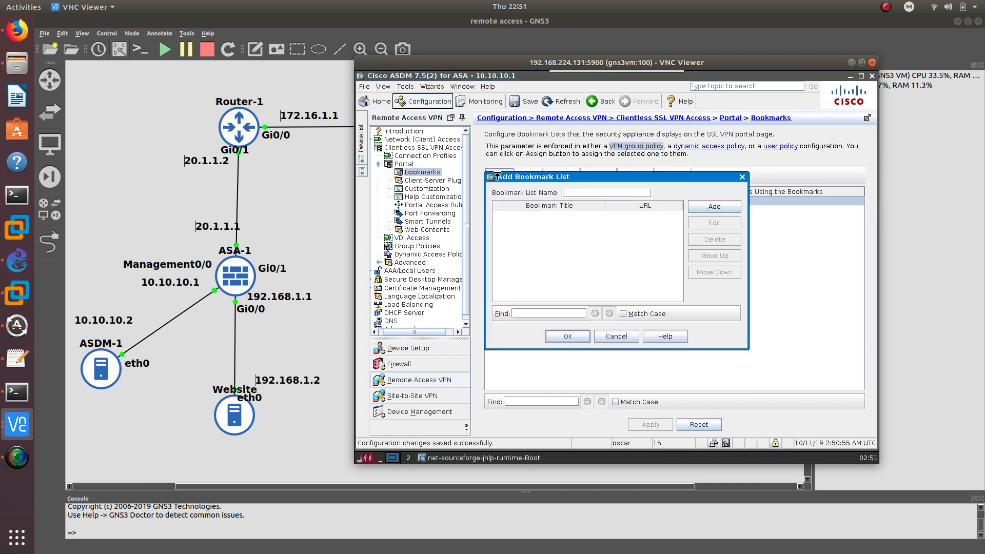
left_click(576, 196)
type("Bookmarks1")
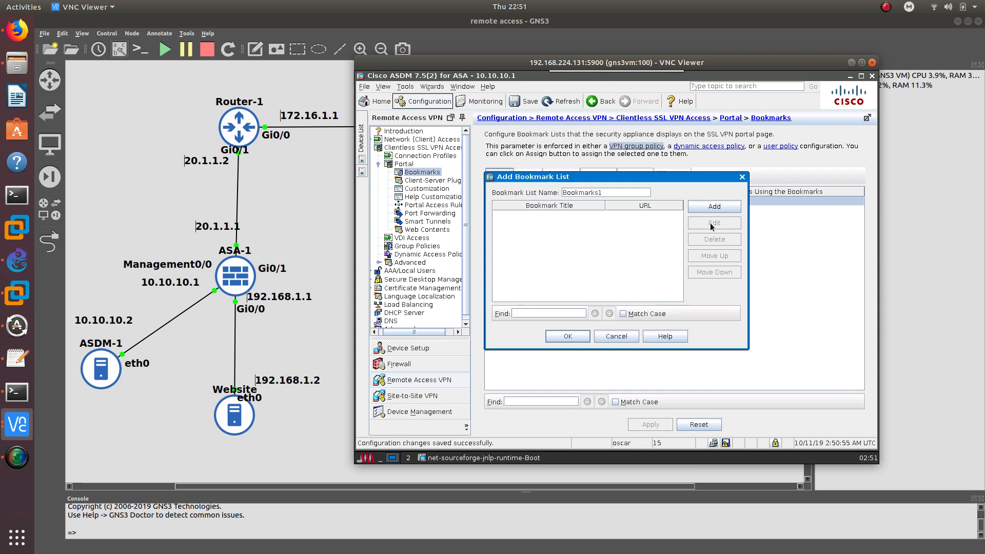
left_click(721, 207)
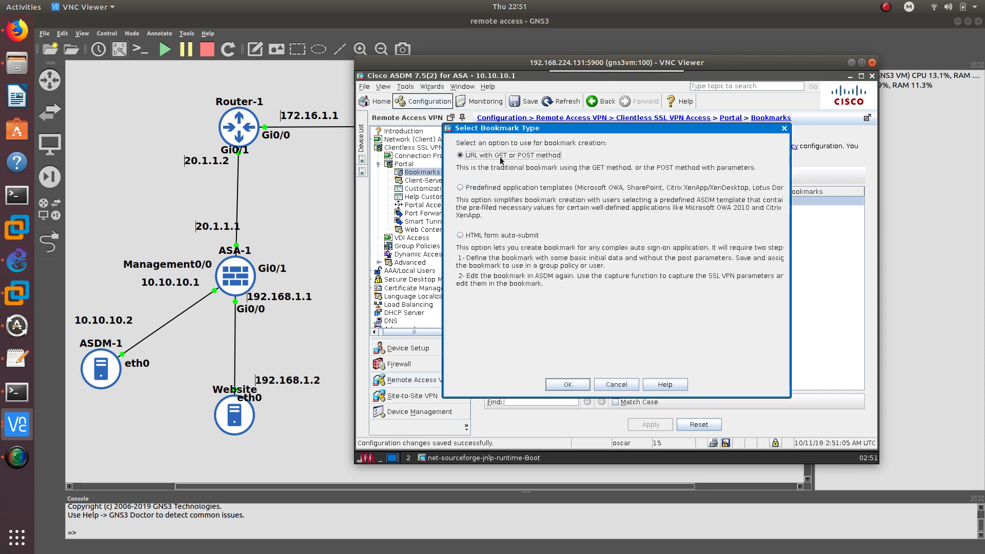
left_click(567, 385)
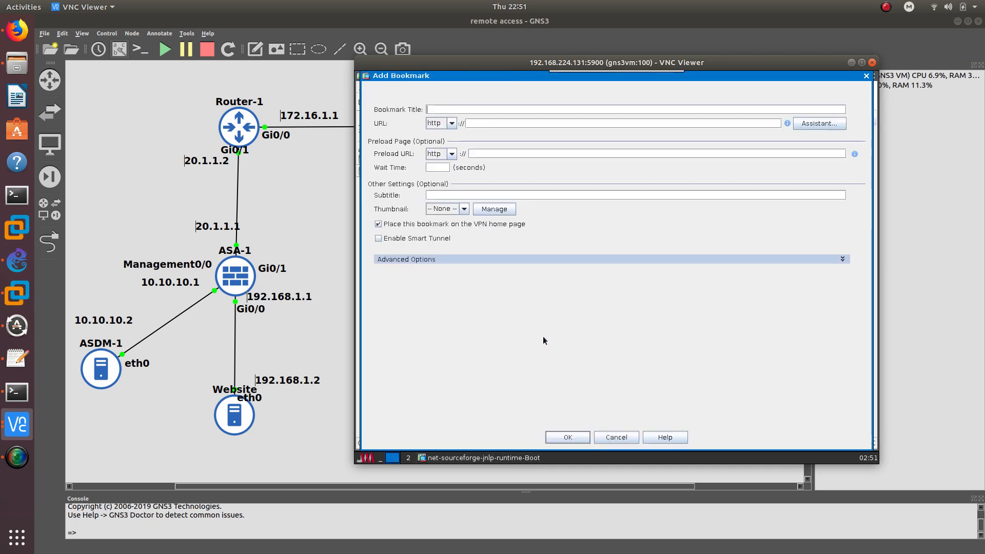
type("Website")
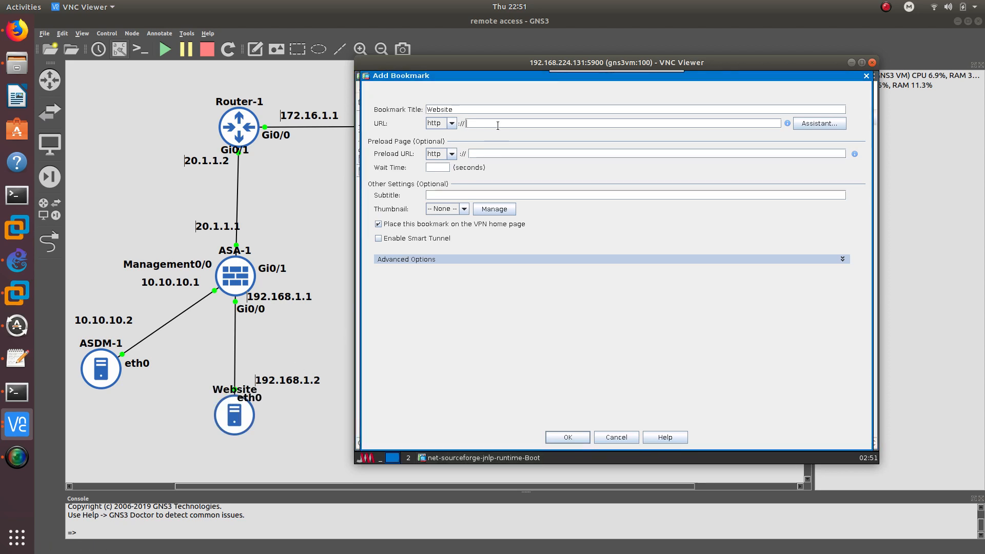
type("192.168.1.2")
left_click(566, 438)
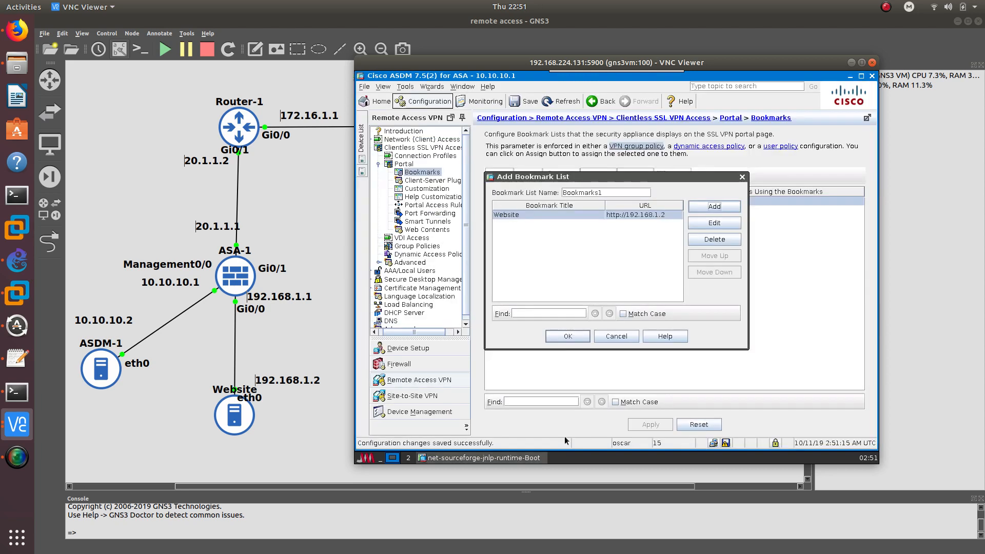
left_click(568, 336)
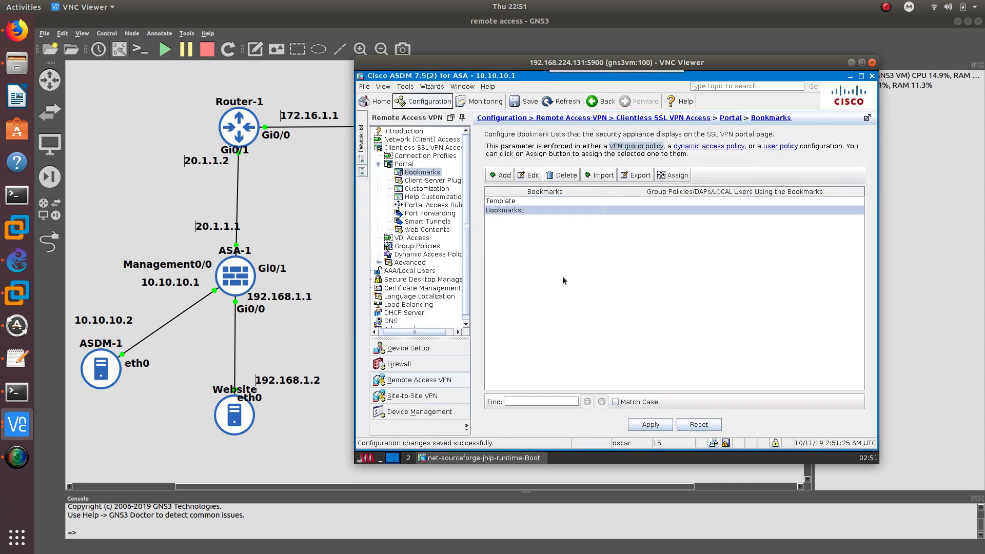
Apply the bookmark list, then open Portal > Customization and cancel a trial Add Customization Object
left_click(642, 424)
left_click(434, 190)
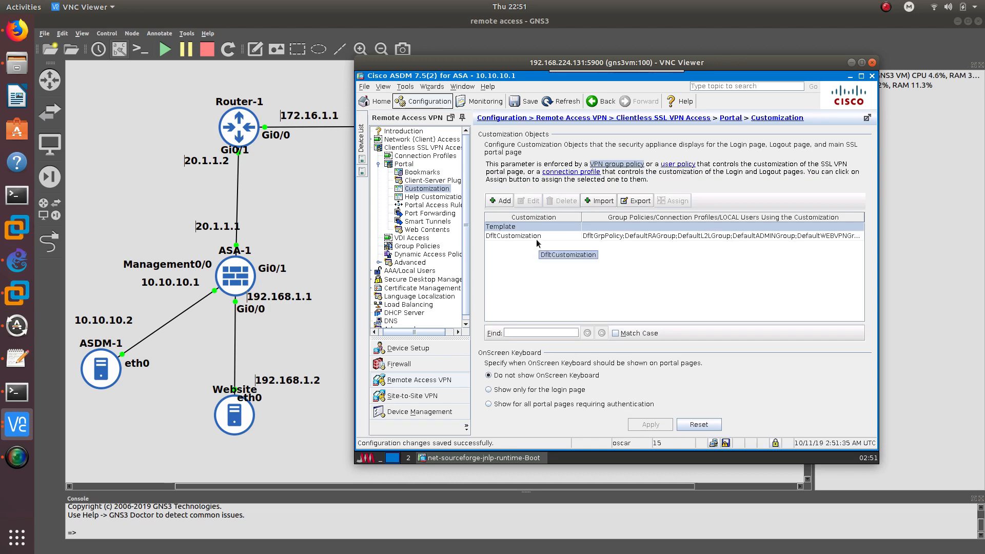
left_click(502, 200)
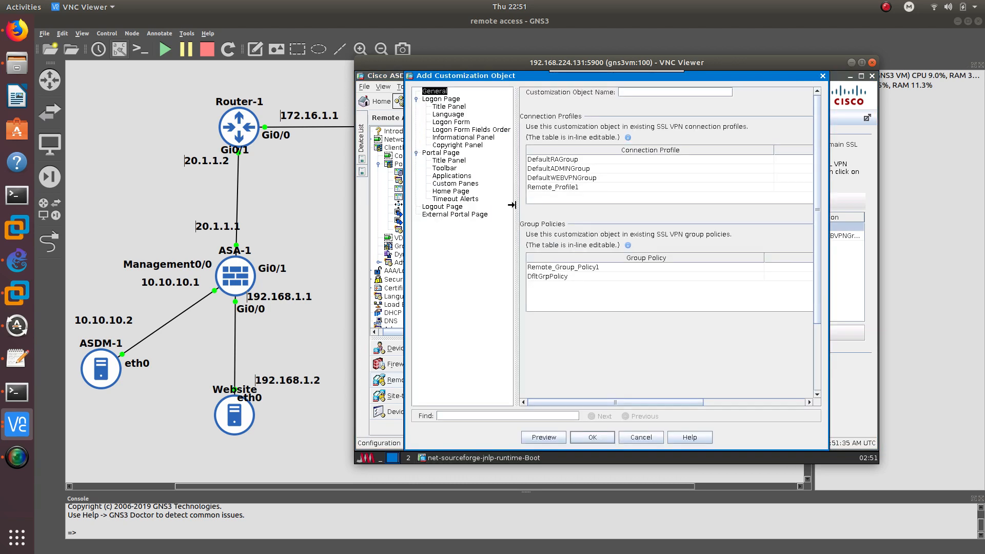
left_click(457, 100)
left_click(627, 291)
left_click(644, 441)
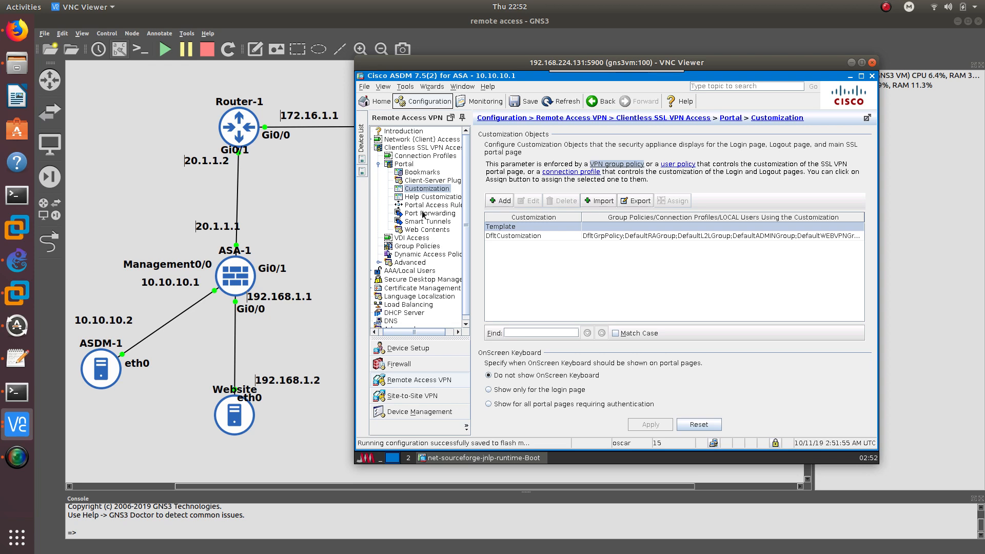
Set Remote_Group_Policy1's portal Bookmark List to Bookmarks1 instead of inherited, and apply
left_click(439, 249)
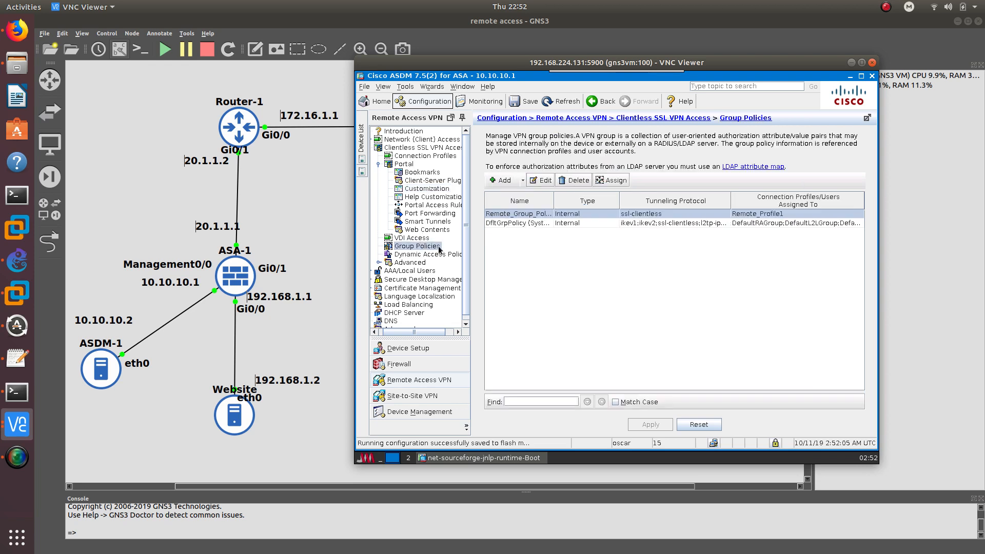
double_click(516, 216)
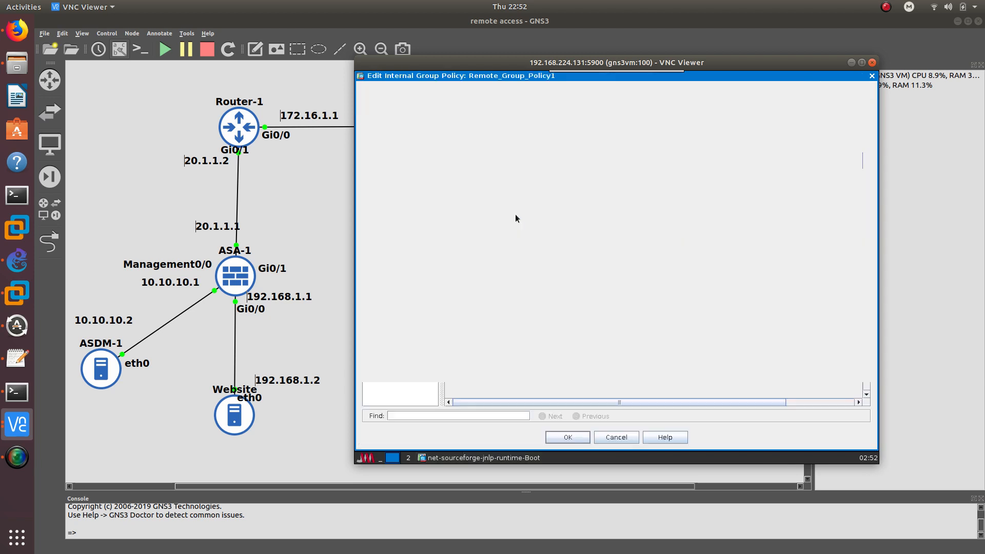
left_click(399, 106)
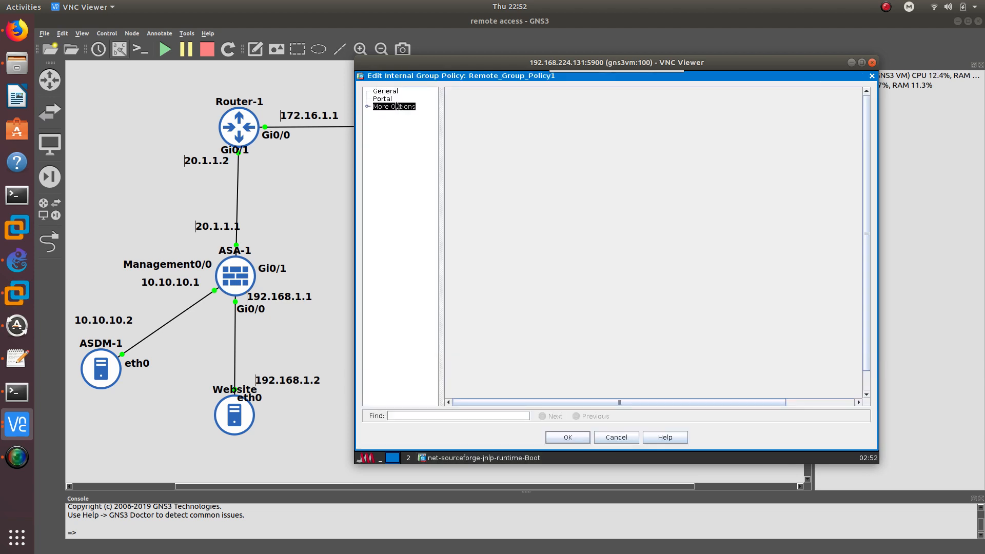
left_click(385, 99)
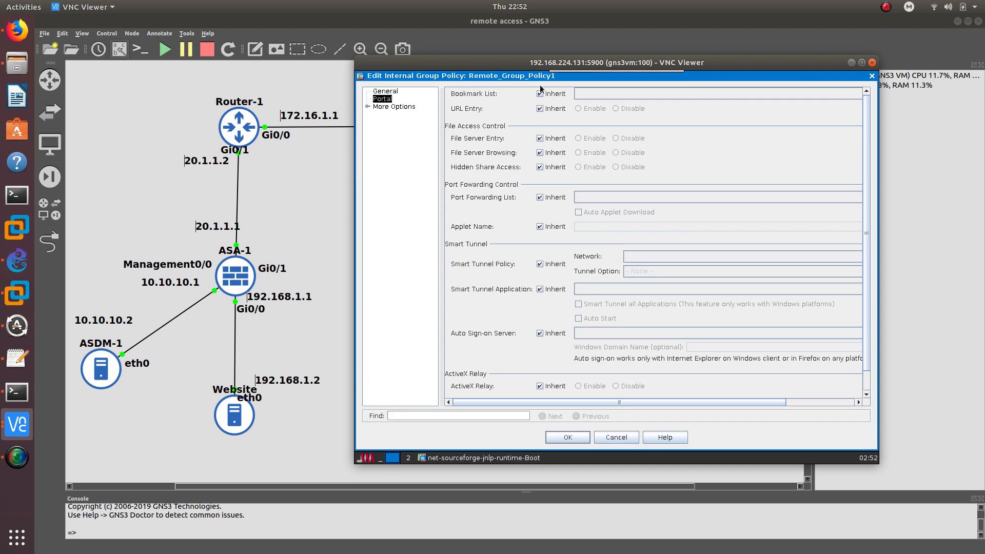
left_click(539, 94)
left_click(617, 93)
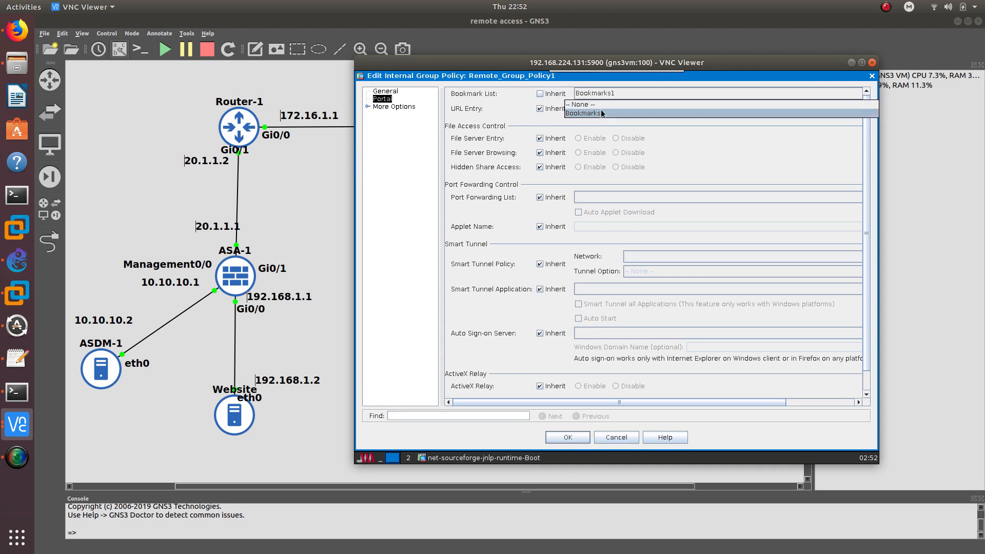
left_click(602, 113)
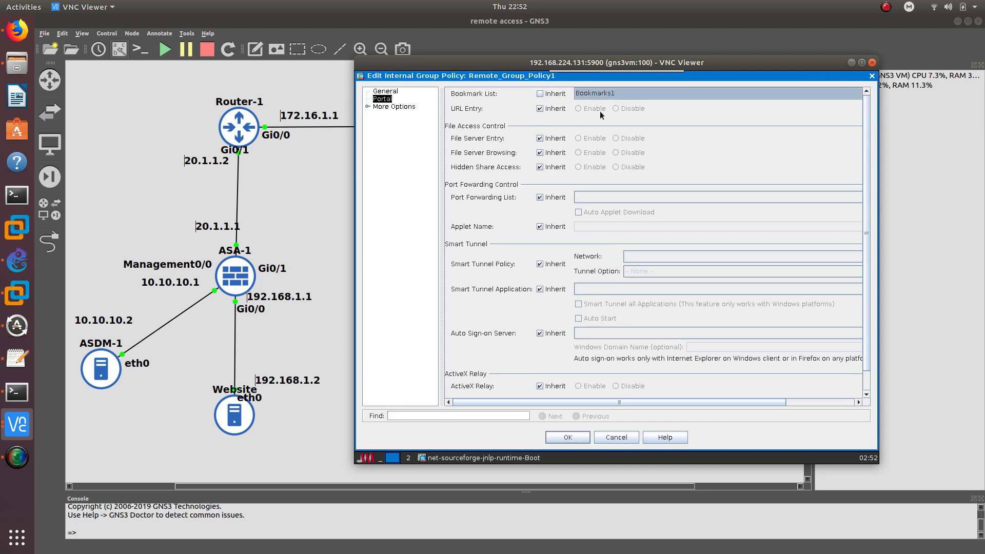
left_click(568, 437)
left_click(646, 426)
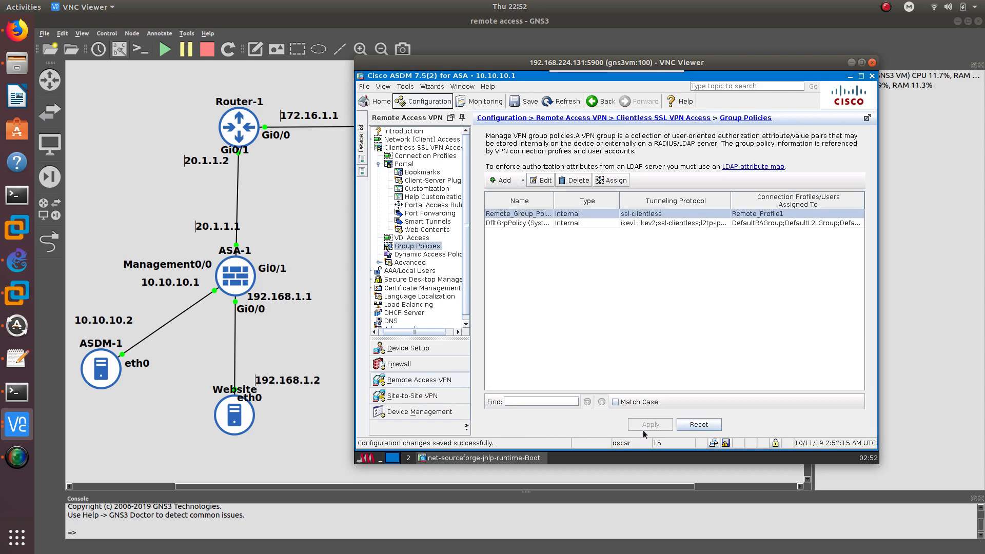
Save the configuration to flash, then go to AAA/Local Users > Local Users and add an account
left_click(725, 443)
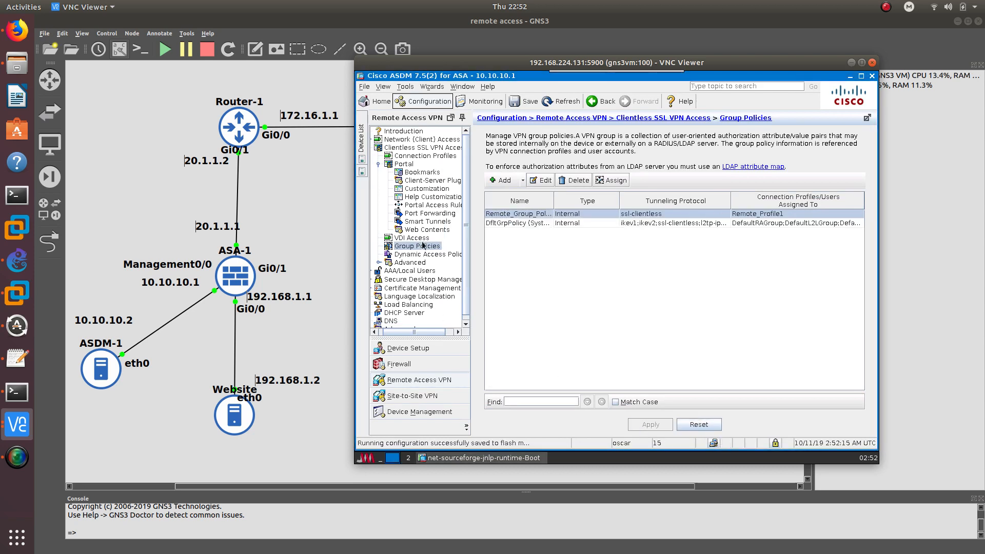
double_click(412, 270)
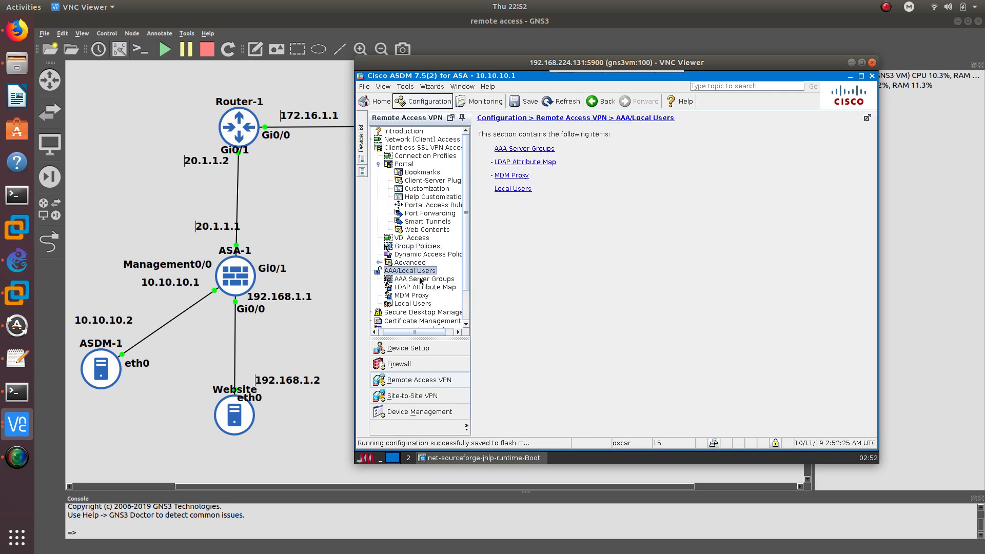
left_click(421, 280)
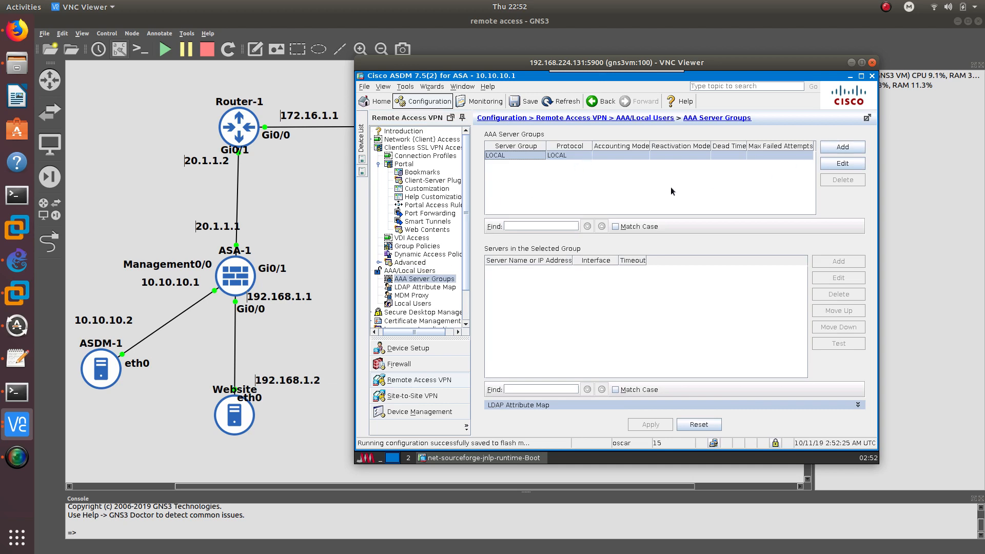
left_click(414, 304)
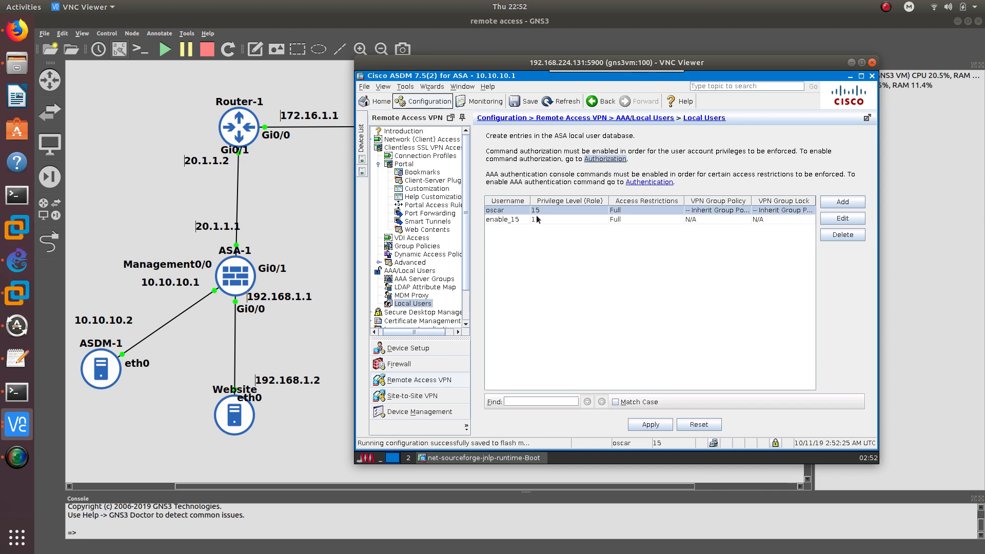
left_click(827, 204)
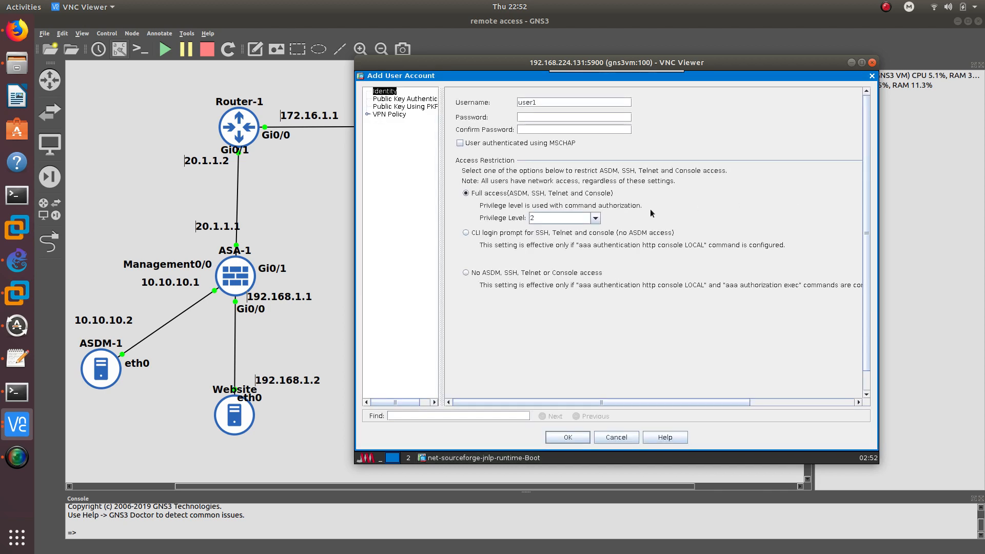
Create local user group with a password, privilege 2, and no ASDM/SSH/Telnet/console access, then apply
left_click_drag(540, 102, 509, 97)
type("goru")
type("p")
key("Tab")
type("*****")
key("Tab")
type("*****")
left_click(493, 273)
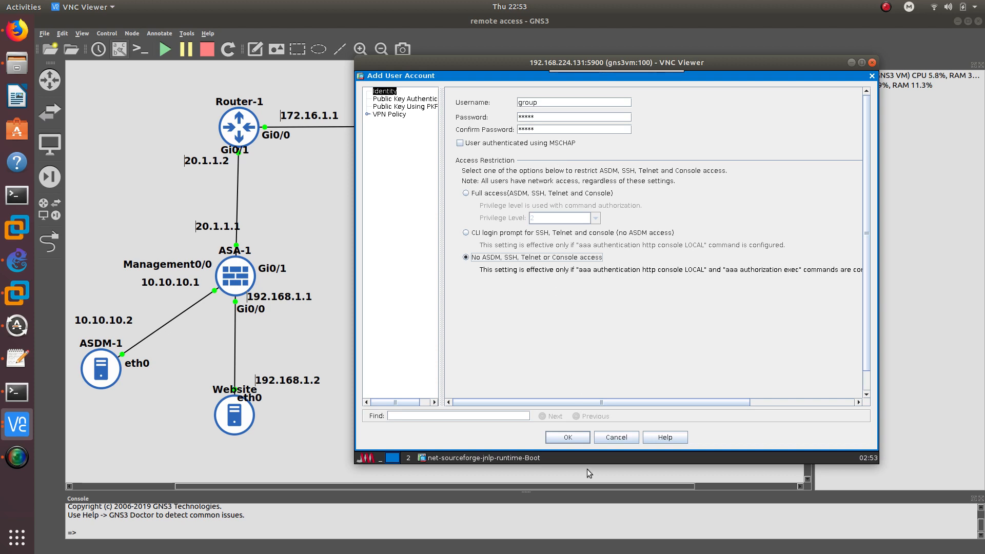
left_click(567, 436)
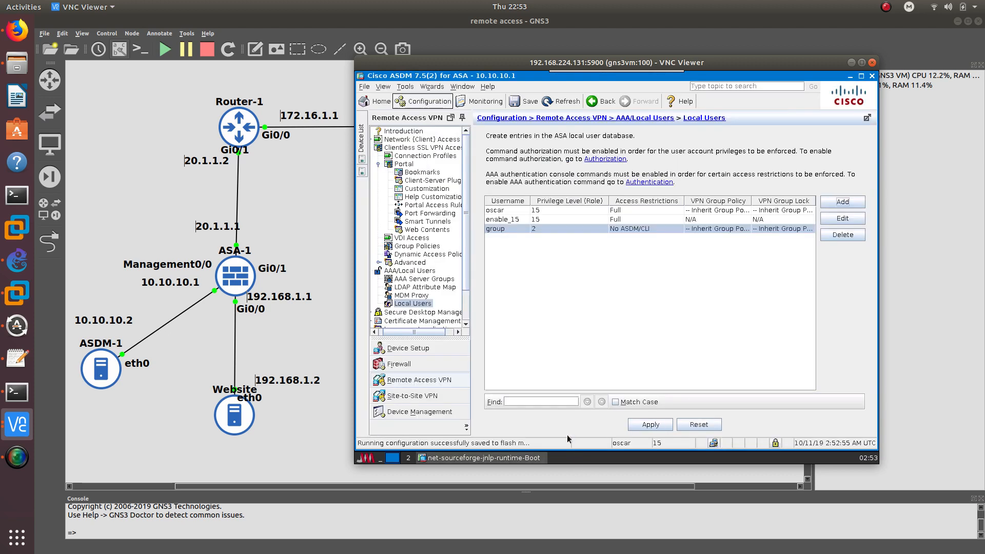
left_click(638, 424)
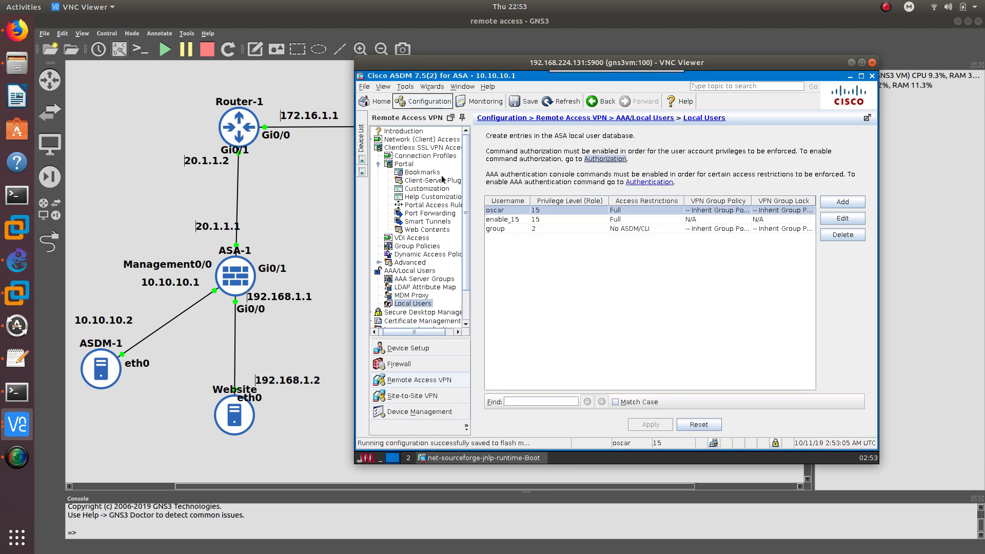
left_click_drag(482, 62, 466, 149)
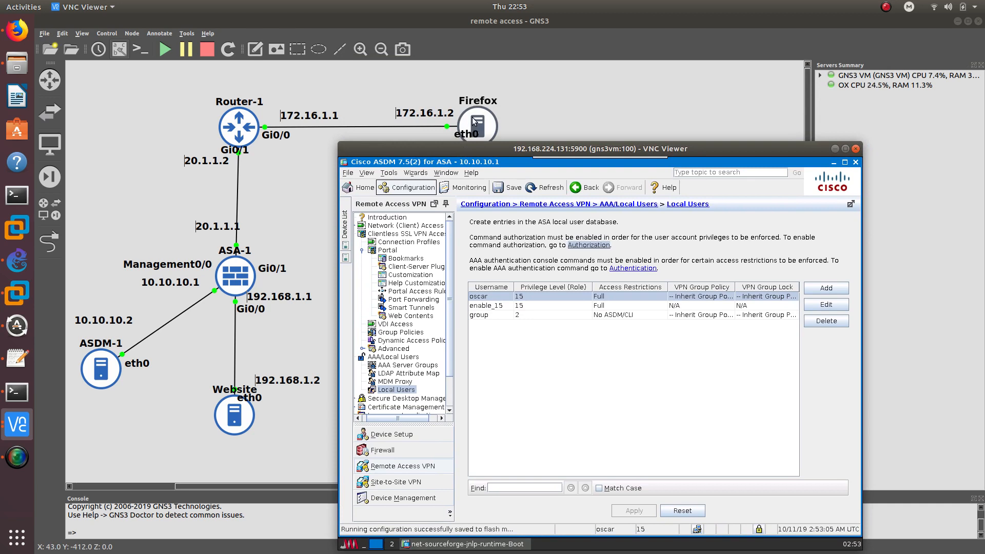
left_click_drag(488, 150, 494, 78)
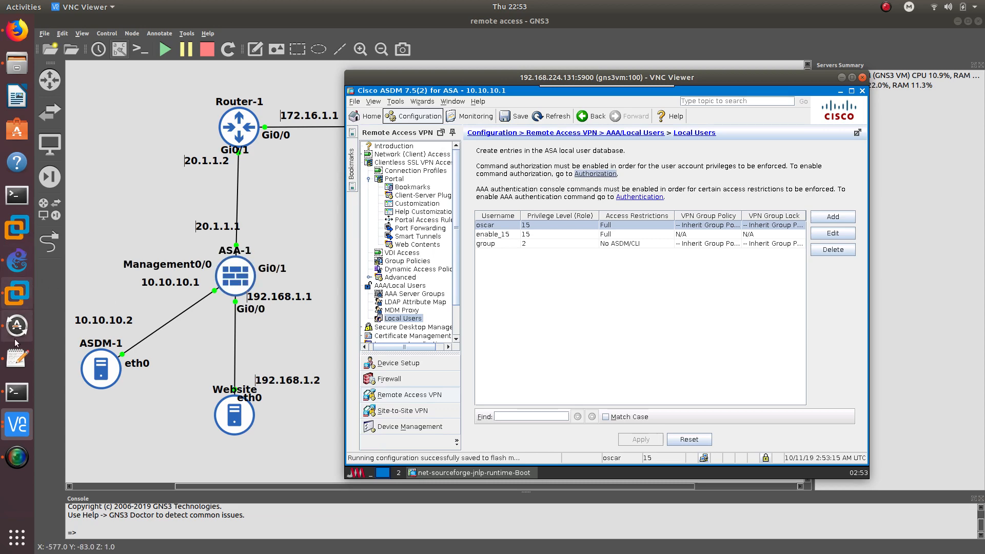
left_click(17, 423)
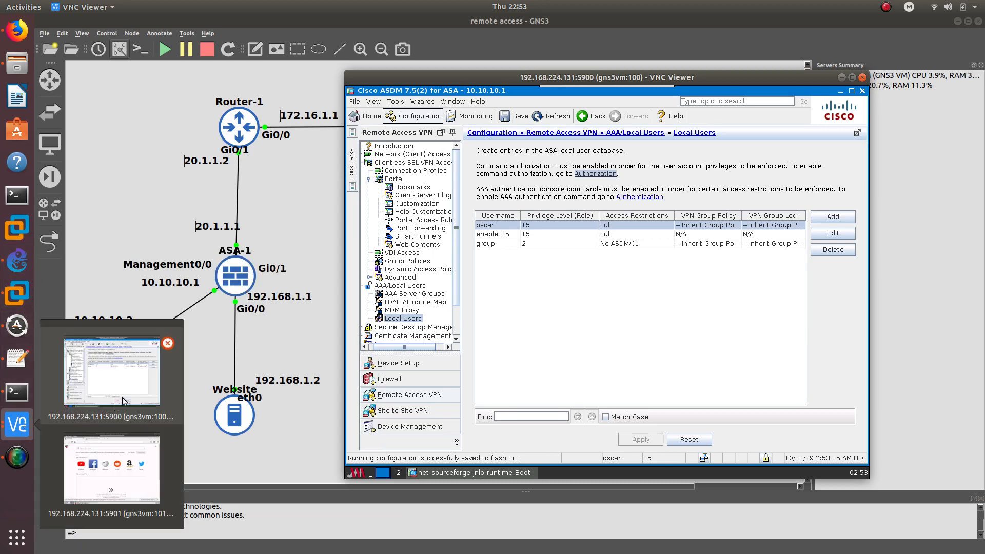
left_click(123, 443)
middle_click(473, 114)
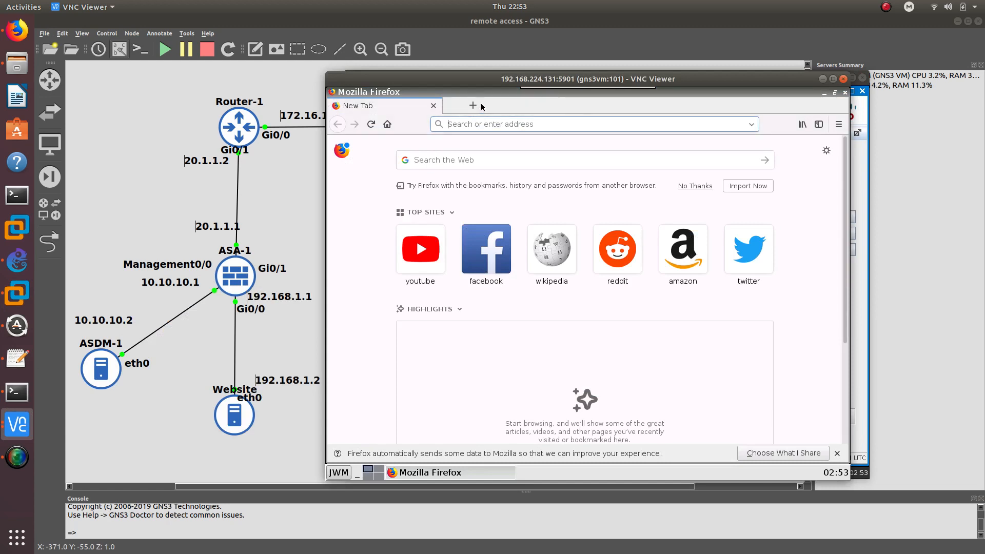
type("20.1.1.1")
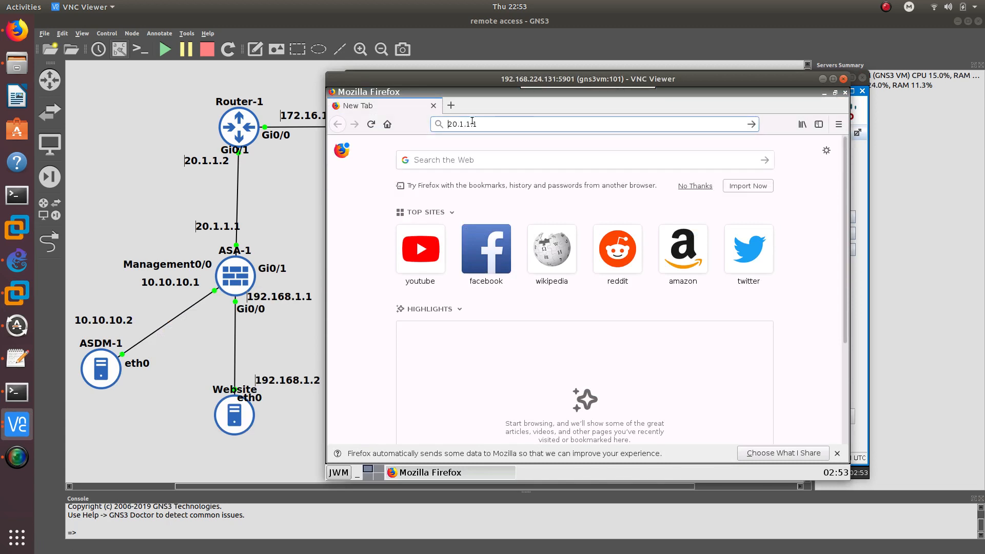
type("https")
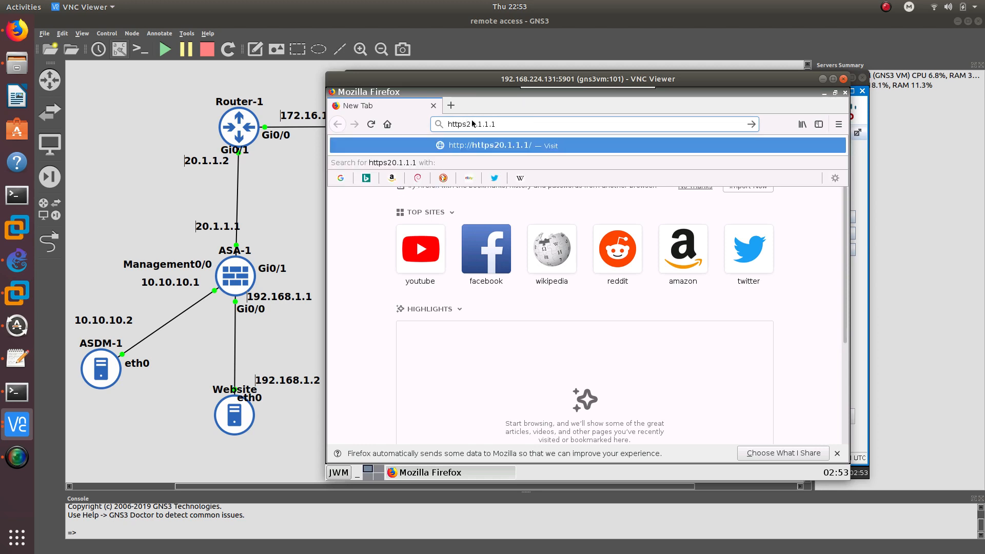
type("://")
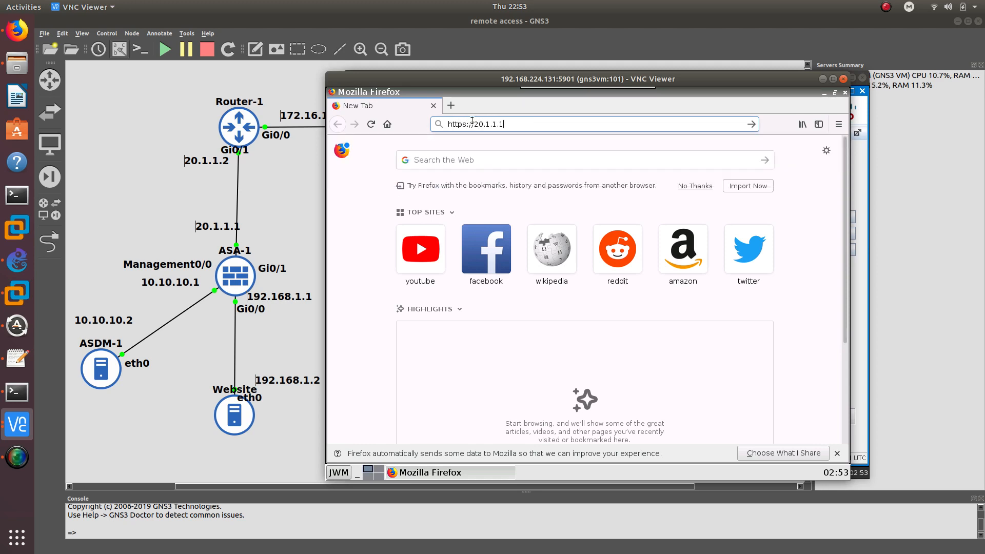
type("/group")
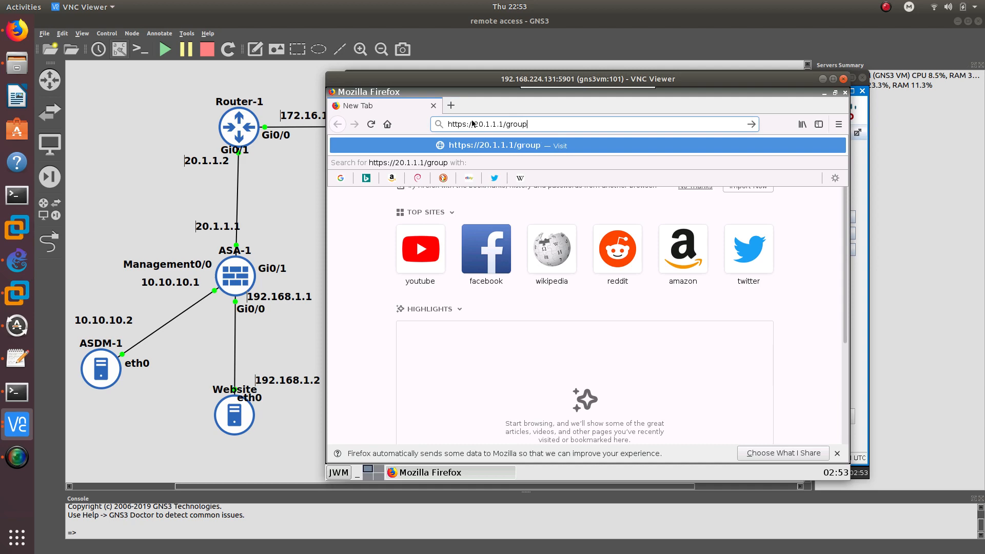
type("1")
key("Return")
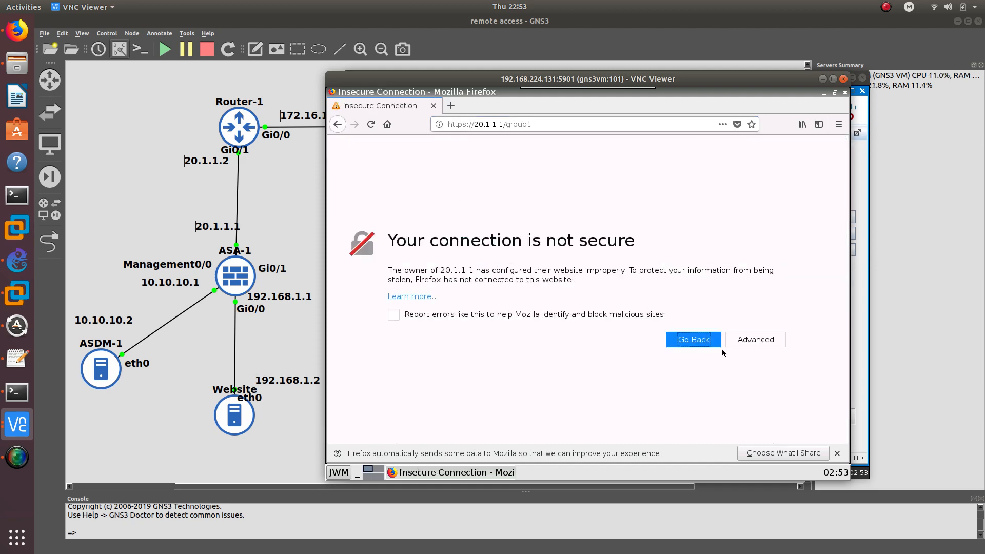
Accept the appliance's self-signed certificate by adding a security exception
left_click(755, 339)
scroll(713, 364, "down", 3)
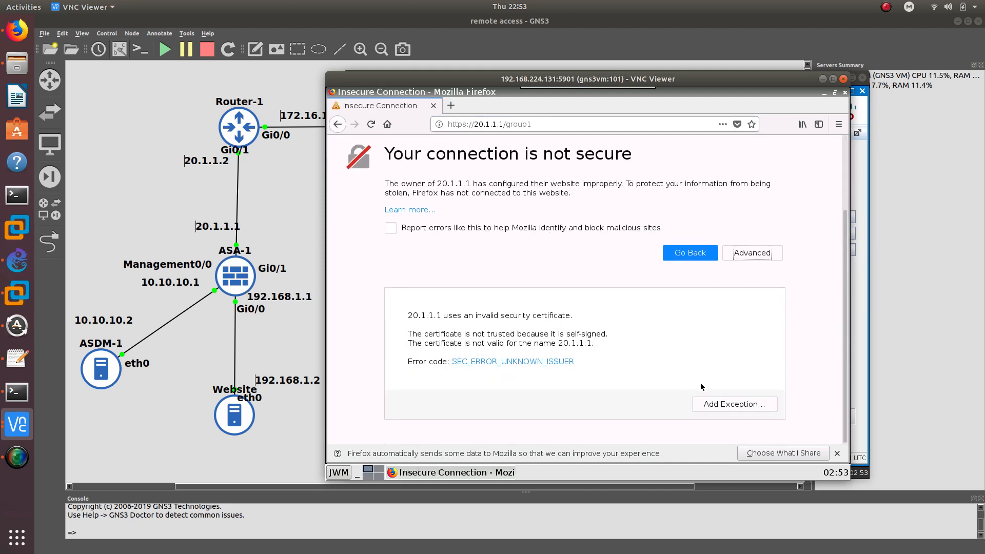
left_click(734, 404)
left_click(468, 368)
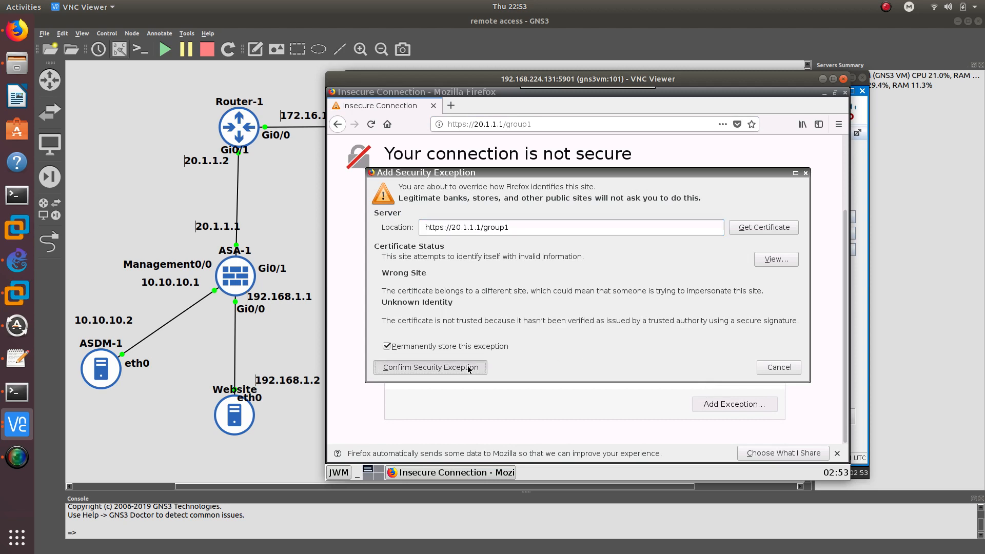
left_click(569, 318)
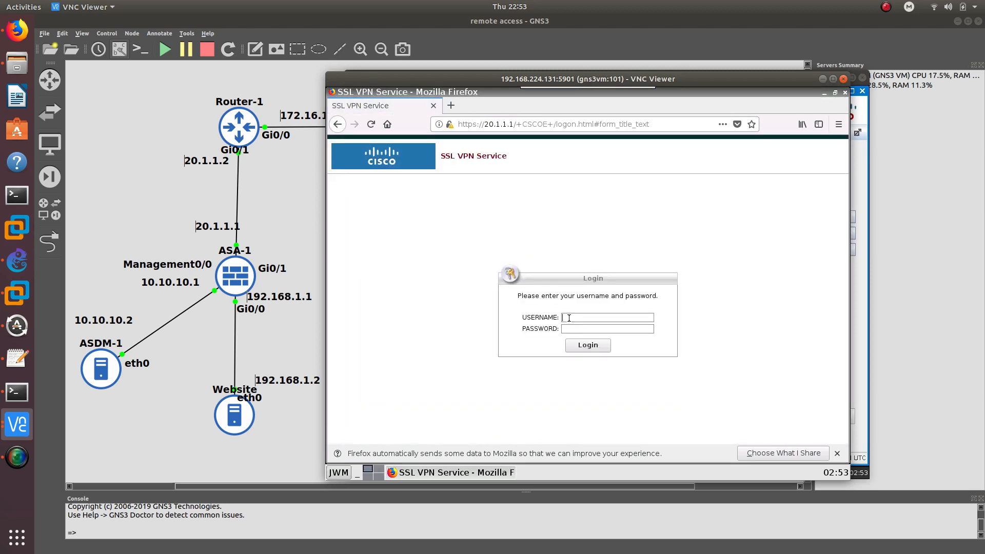
Log in as group with the password, declining to save the login
type("group●●●")
key("BackSpace")
key("BackSpace")
key("BackSpace")
type("●●●●●")
key("Return")
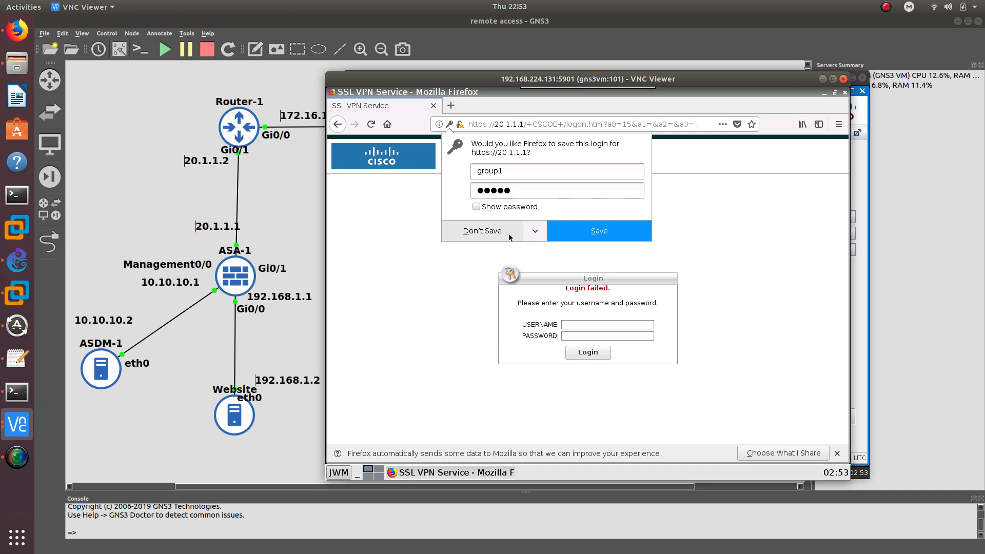
left_click(510, 234)
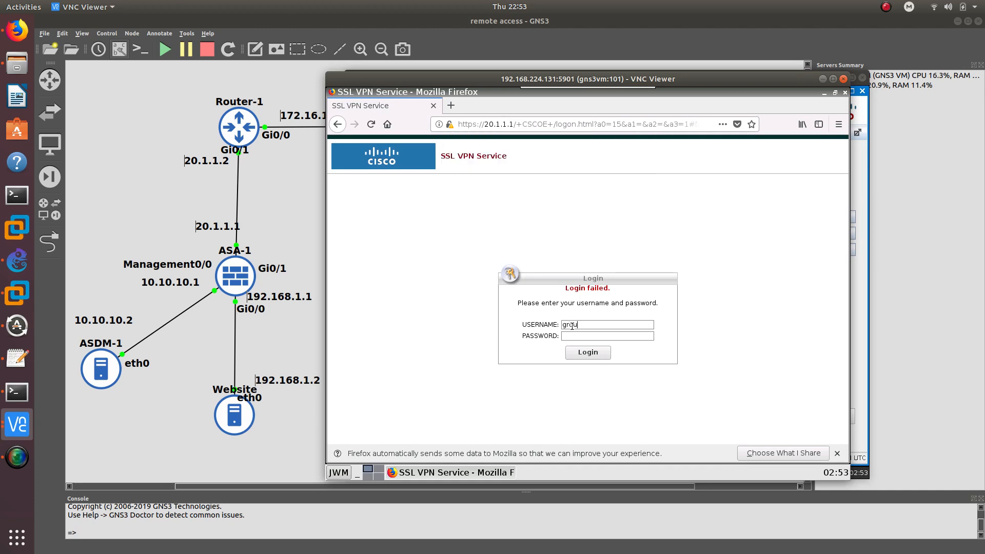
Re-enter the password, log in again, and continue past the 'Welcome to Remote Group 1' message
key("Tab")
type("●●●●●")
key("Return")
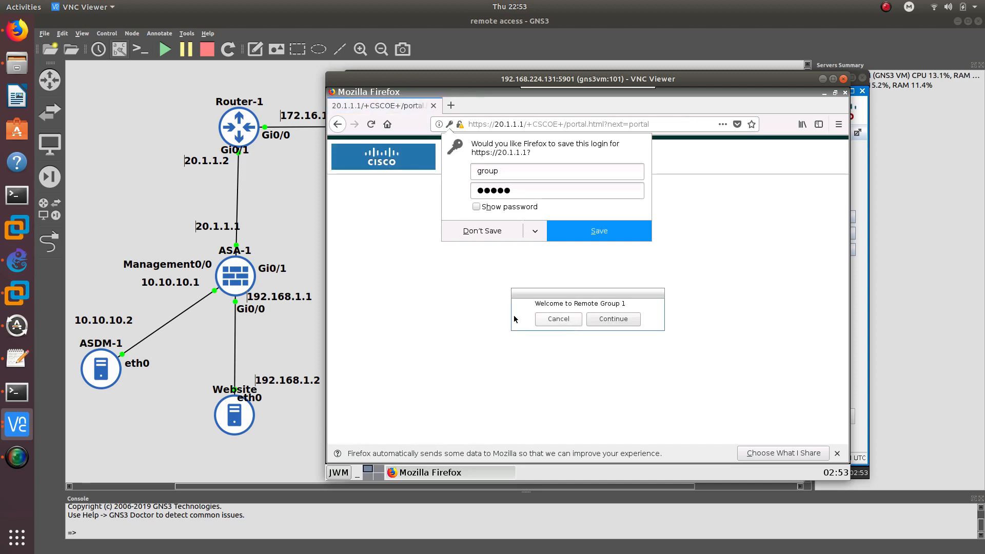
left_click(501, 233)
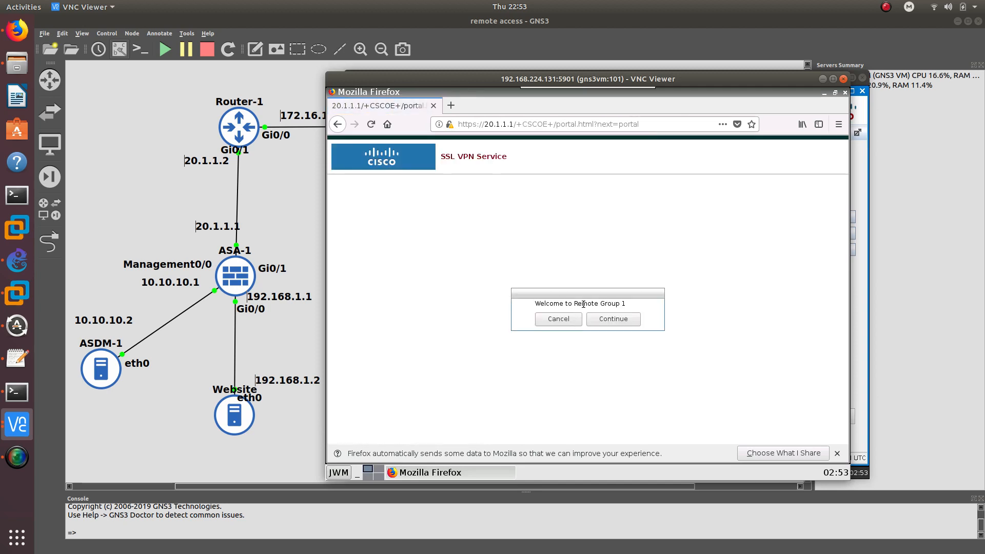
triple_click(584, 304)
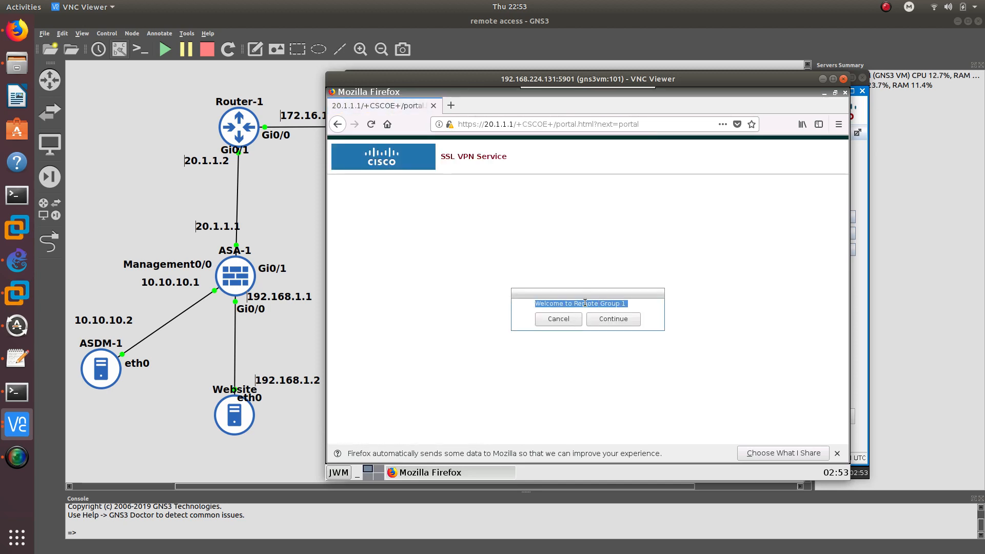
left_click(619, 319)
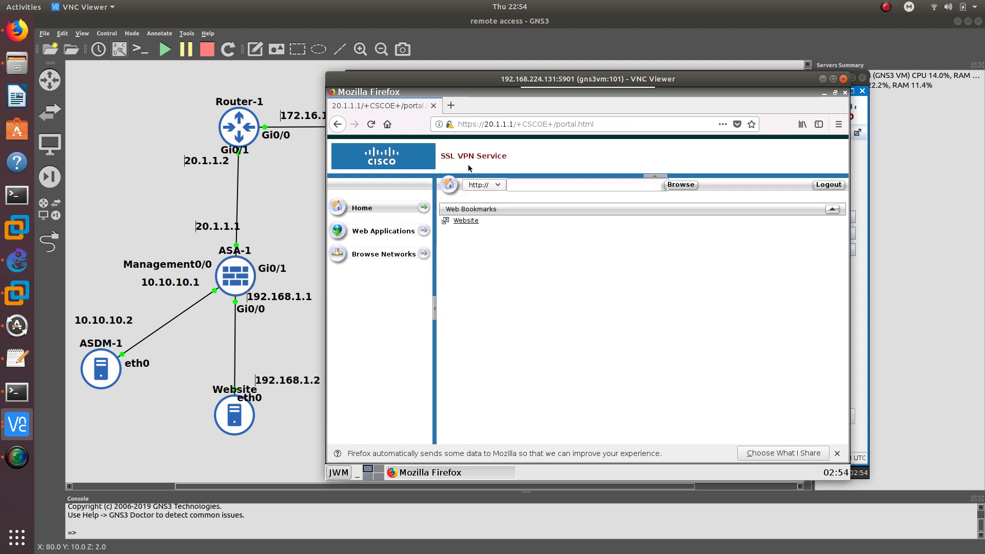
Open the Website link under Web Bookmarks, then minimize the Firefox session
triple_click(446, 157)
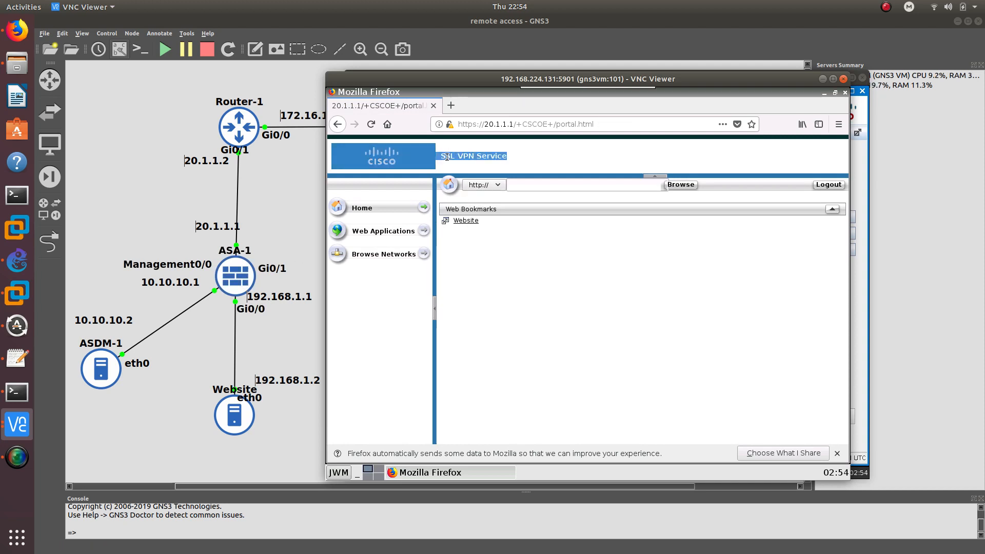
left_click(506, 229)
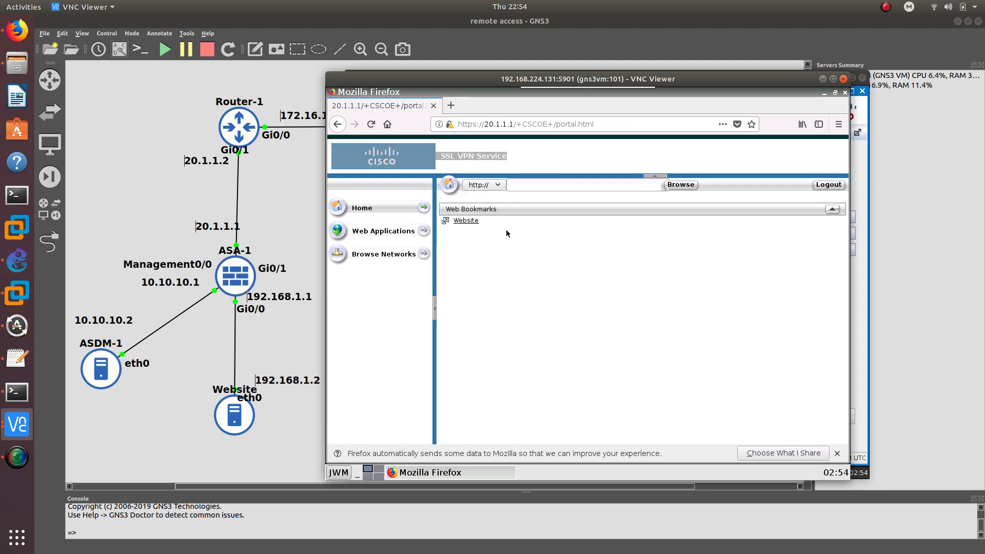
left_click(465, 221)
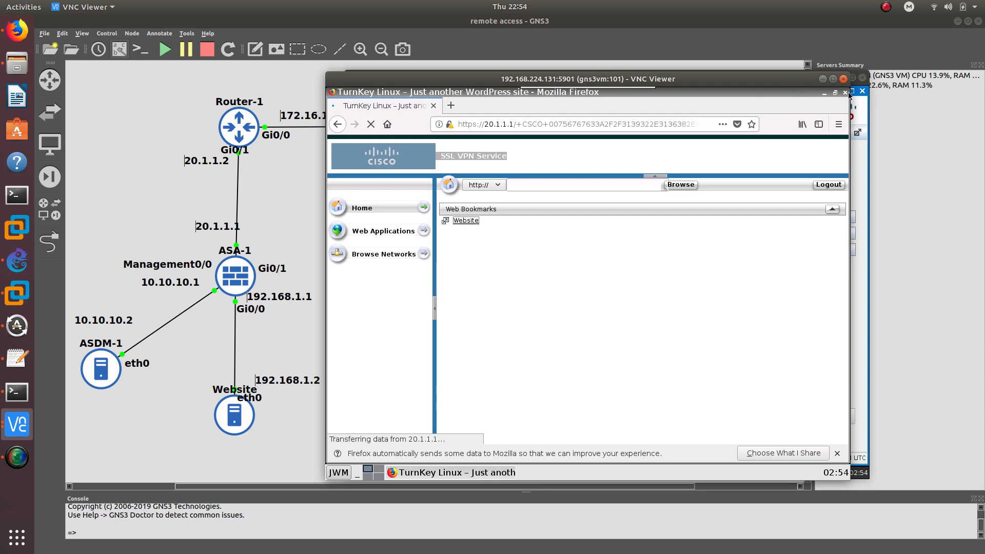
left_click(822, 79)
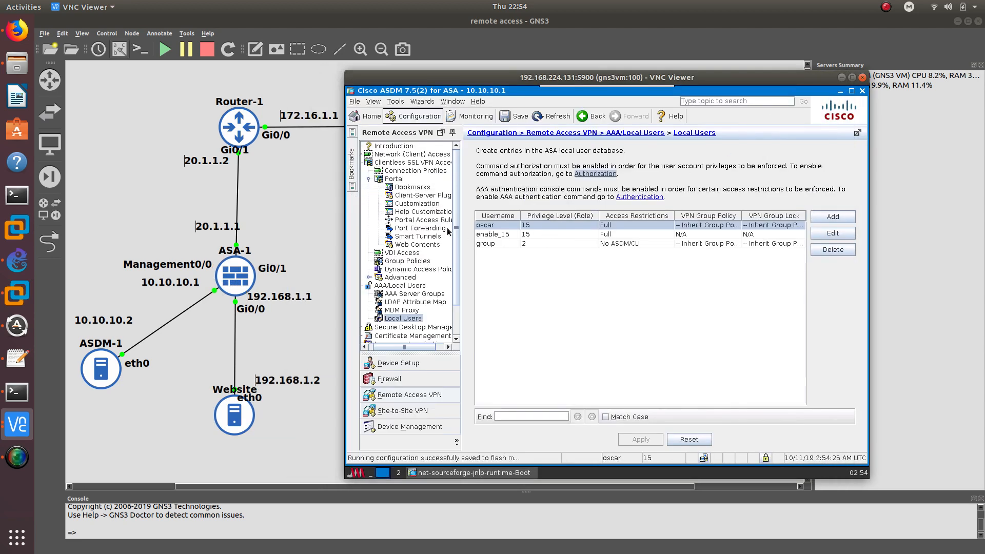
Review Remote_Profile1's Advanced > Clientless SSL VPN settings, then open DfltCustomization for editing
left_click(417, 203)
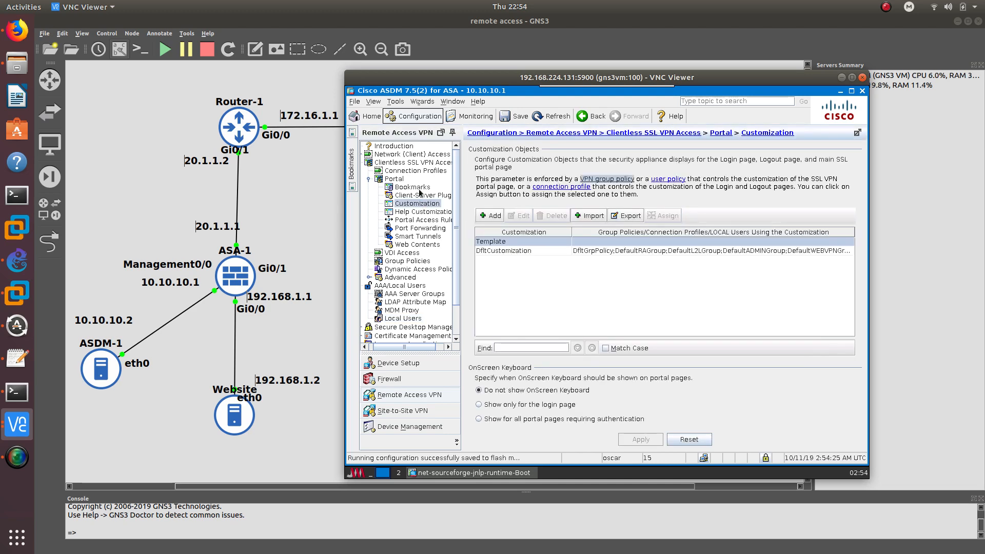
left_click(406, 172)
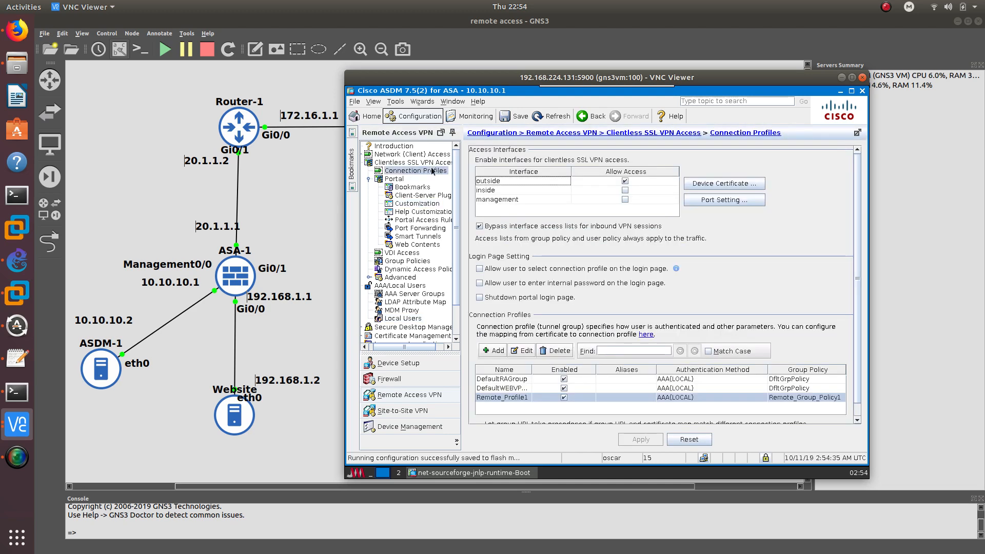
double_click(511, 398)
left_click(403, 114)
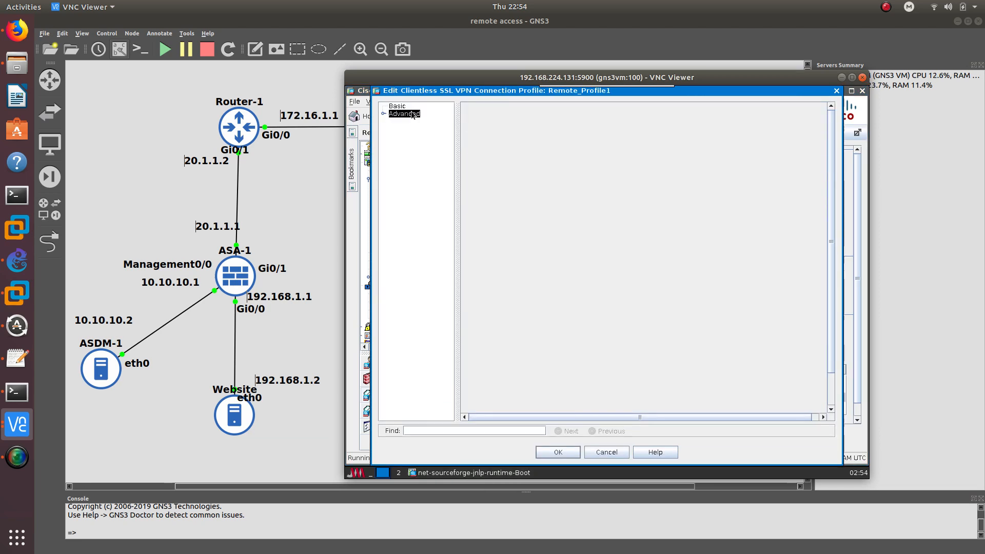
left_click(383, 113)
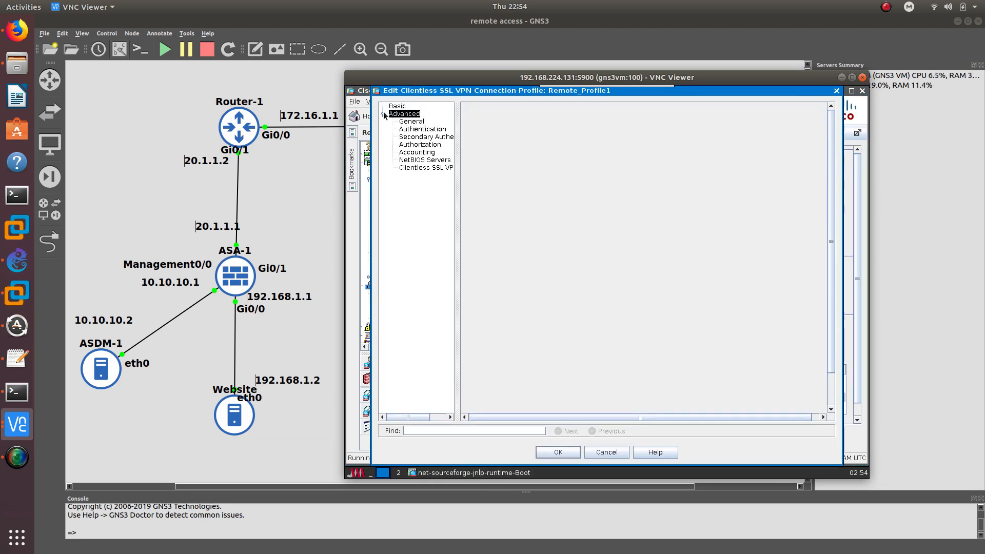
left_click(418, 167)
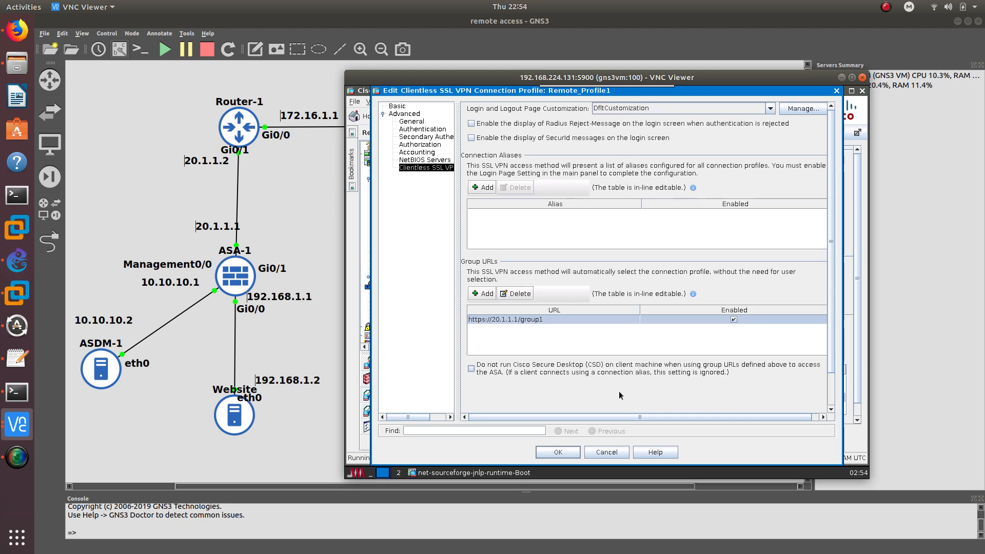
left_click(608, 453)
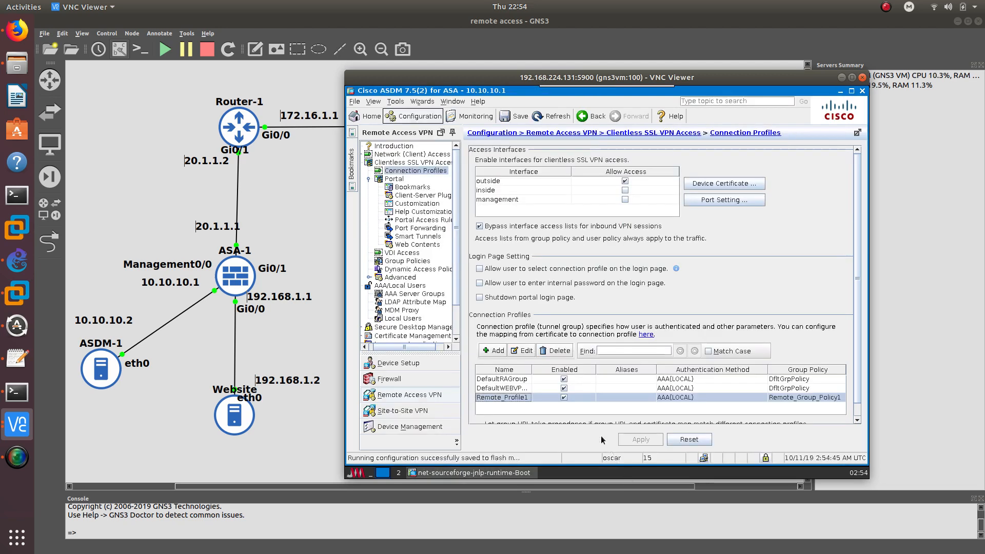
left_click(416, 203)
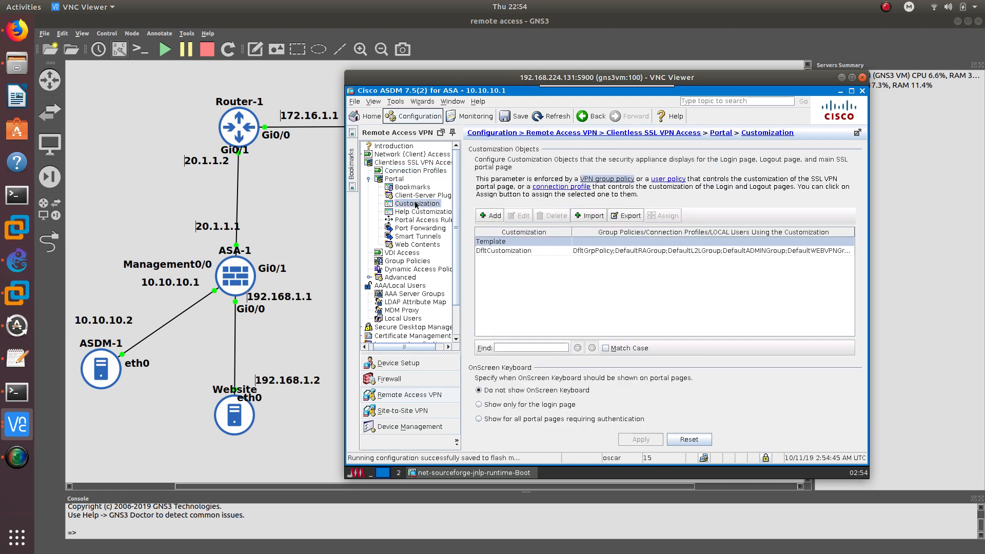
double_click(514, 251)
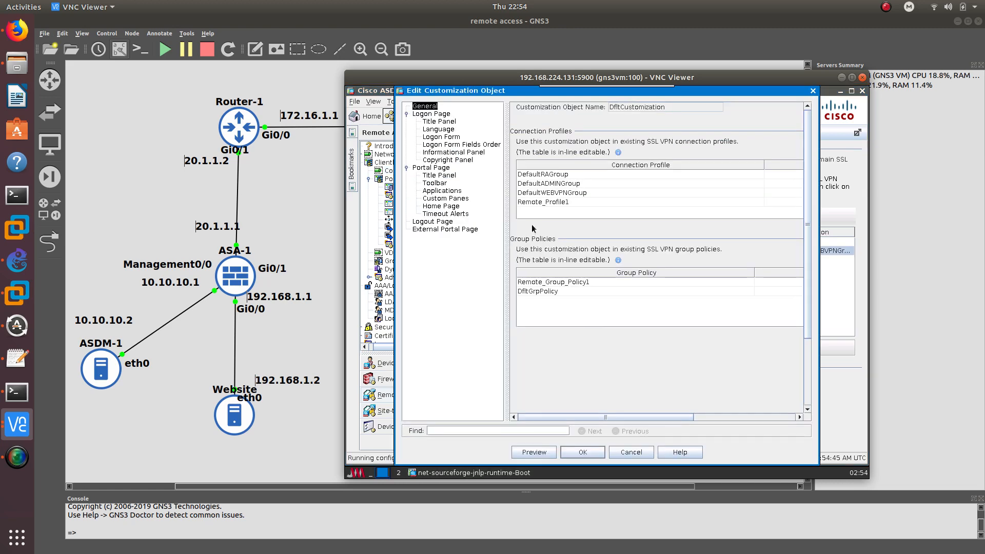
Replace 'Service' with Group1 in the logon window title and make the title-panel text magenta
left_click(444, 116)
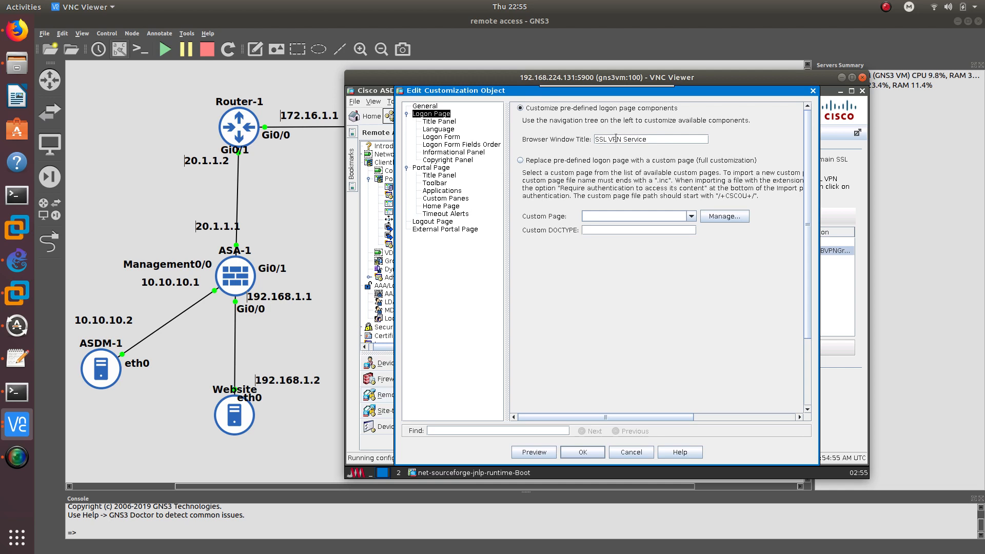
left_click_drag(624, 139, 681, 144)
type("Group1")
left_click(450, 121)
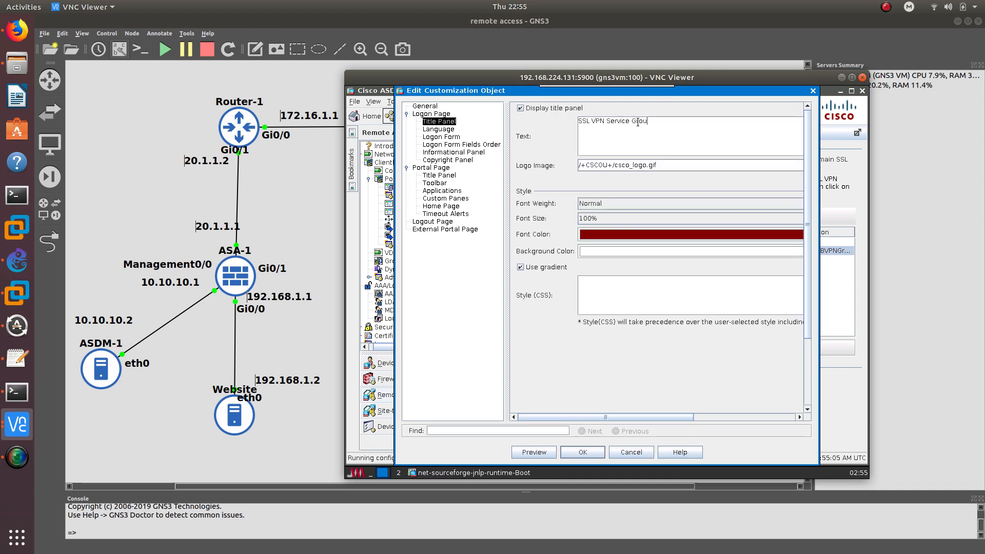
left_click(614, 229)
left_click(796, 292)
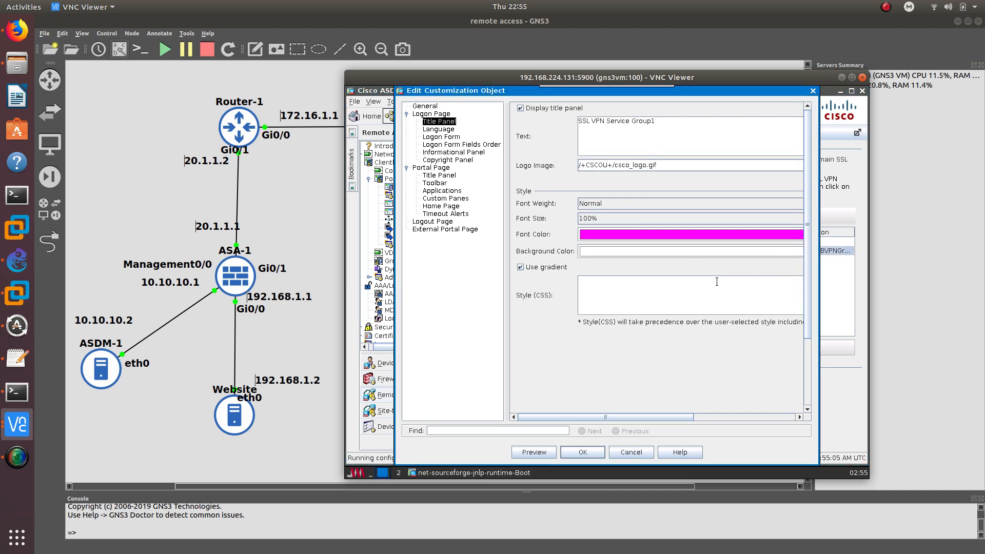
Set the logon form title to 'Login Group1' and append Group1 to its message
left_click(437, 136)
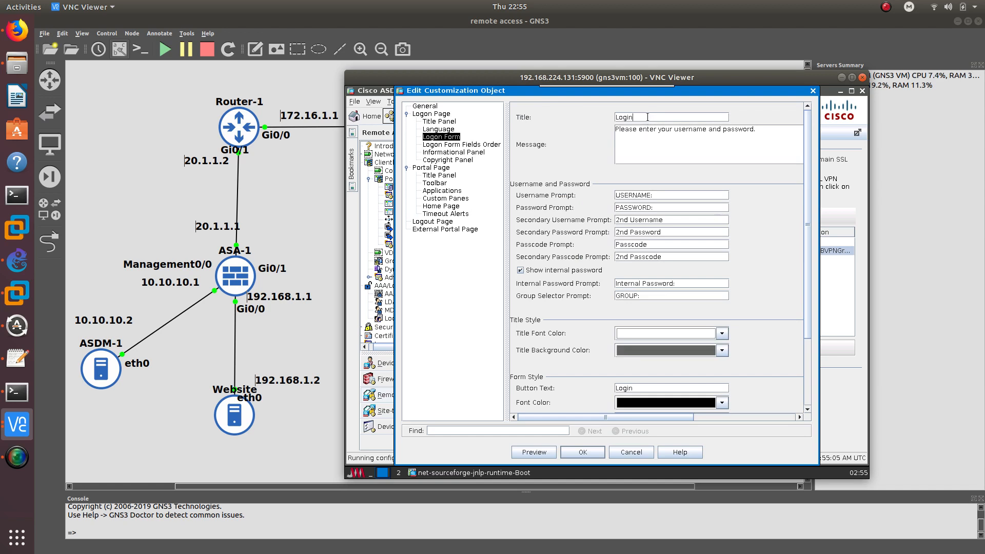
type("oup Group1")
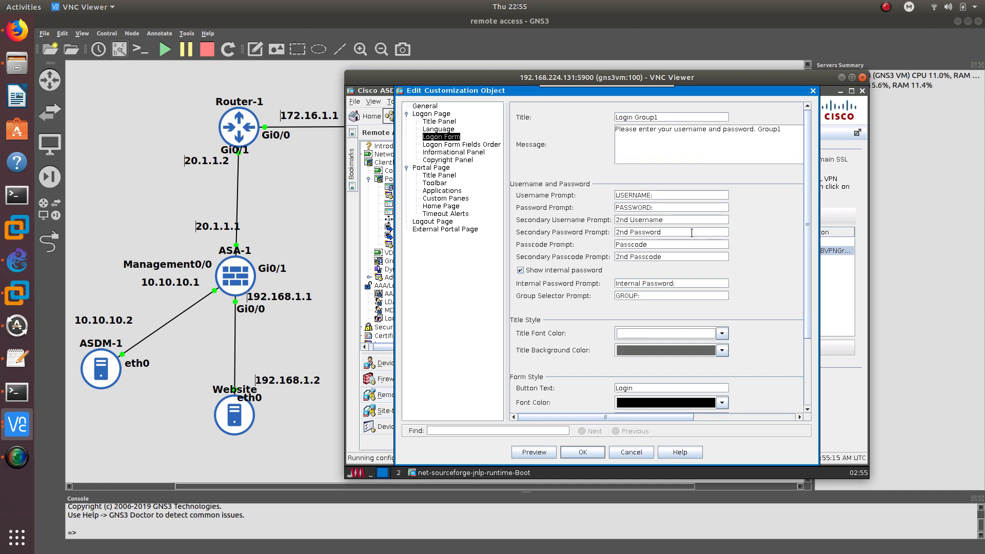
scroll(698, 316, "down", 1)
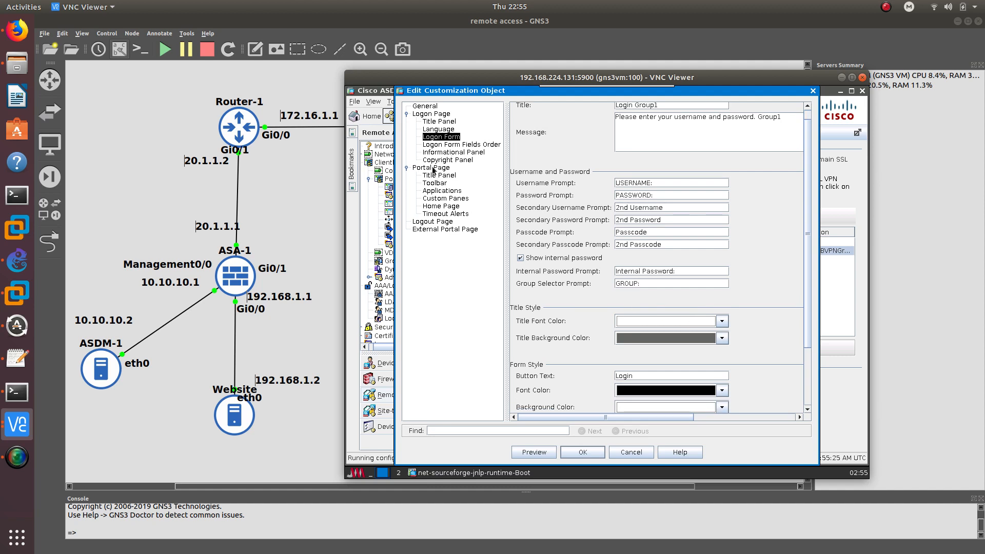
left_click(439, 175)
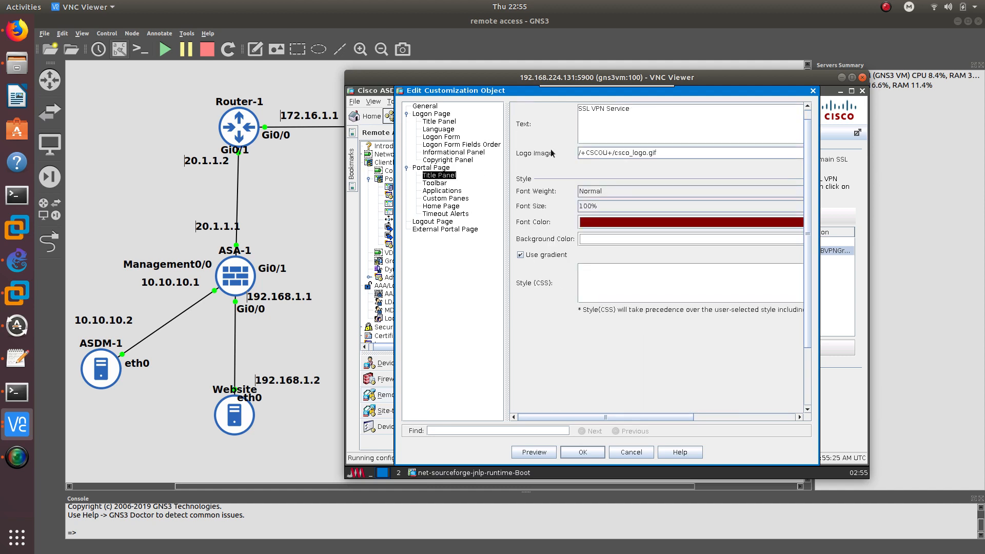
Change the DfltCustomization portal title text to 'SSL VPN Group 1' and color it magenta
left_click(657, 108)
key("BackSpace")
type("Group 1")
left_click(632, 223)
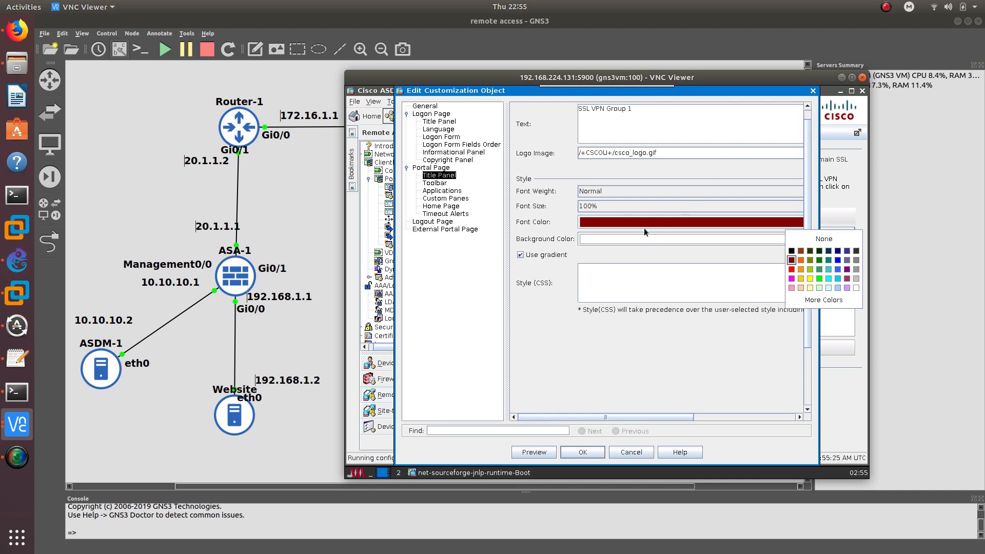
left_click(792, 278)
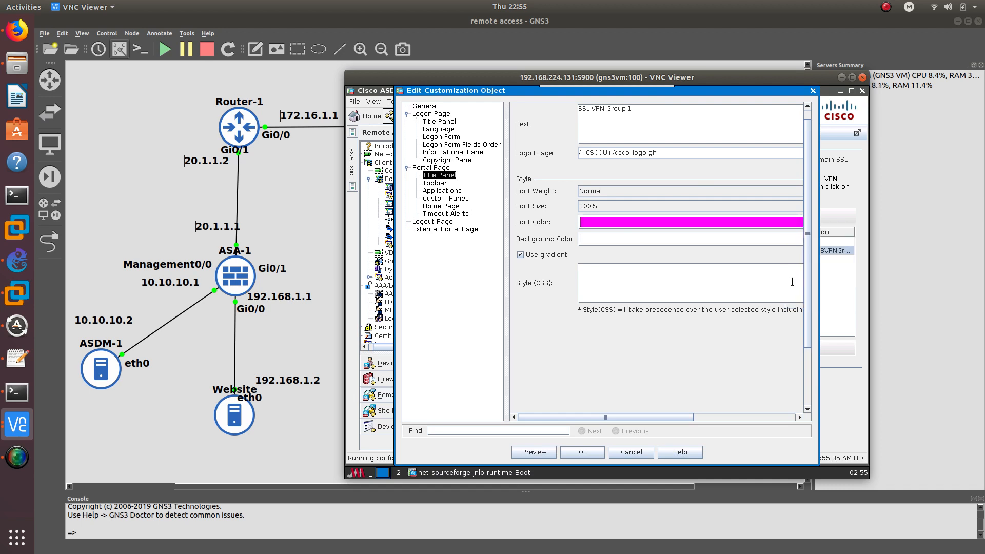
left_click(437, 183)
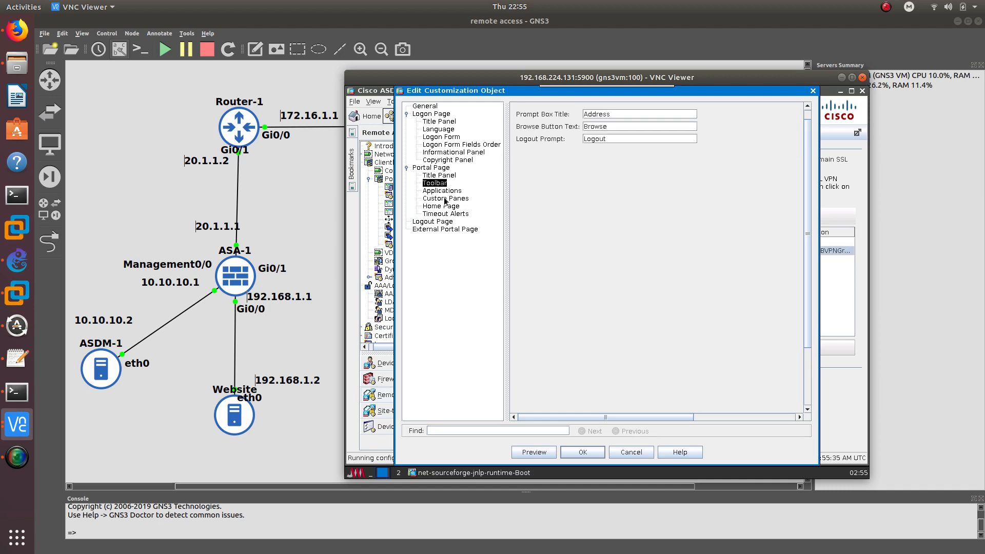
Set the logout page title to 'Logout. Group1', confirm with OK, and apply it to the ASA
left_click(434, 222)
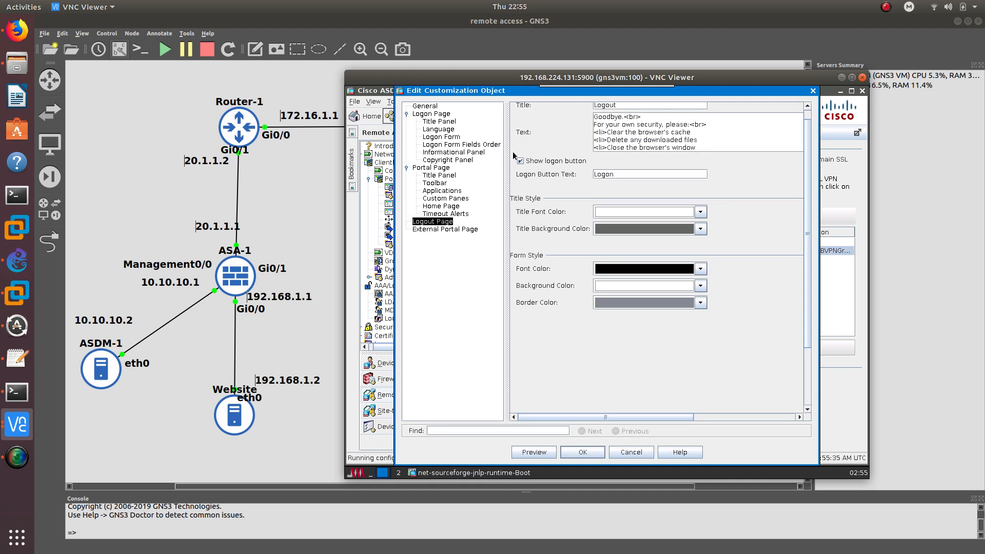
scroll(549, 173, "up", 1)
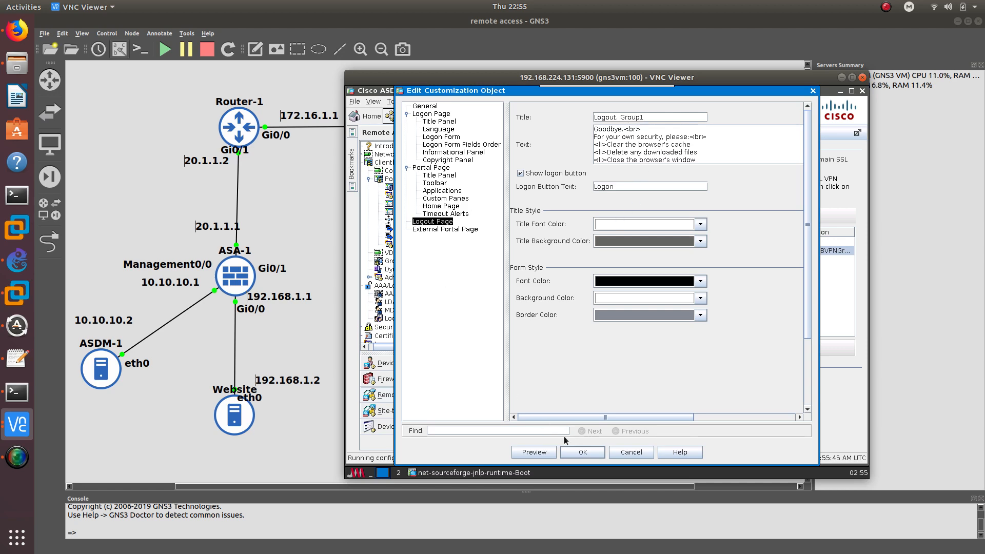
left_click(582, 453)
left_click(632, 445)
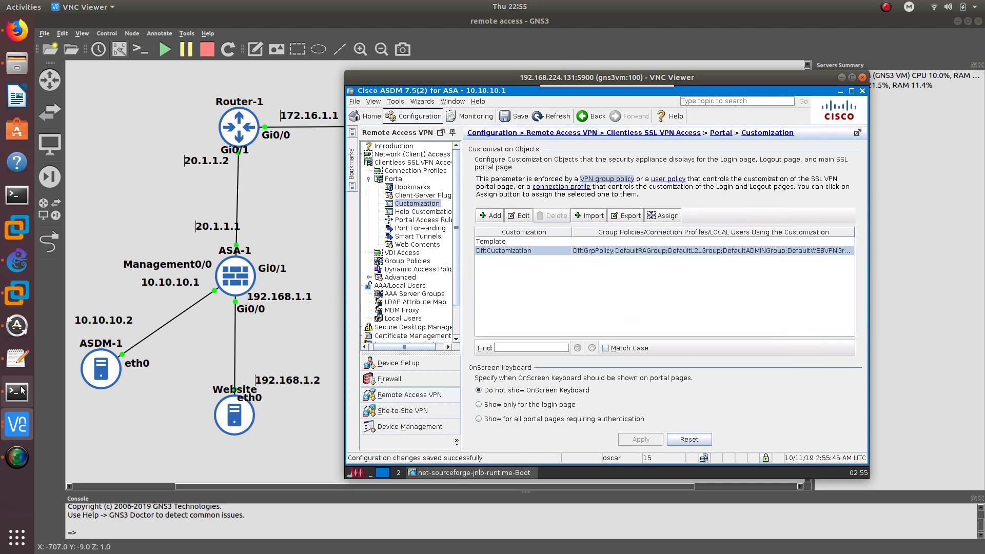
left_click(16, 421)
In Firefox, log out to the logon page and check its SSL VPN Service Group1 header and prompt
left_click(69, 386)
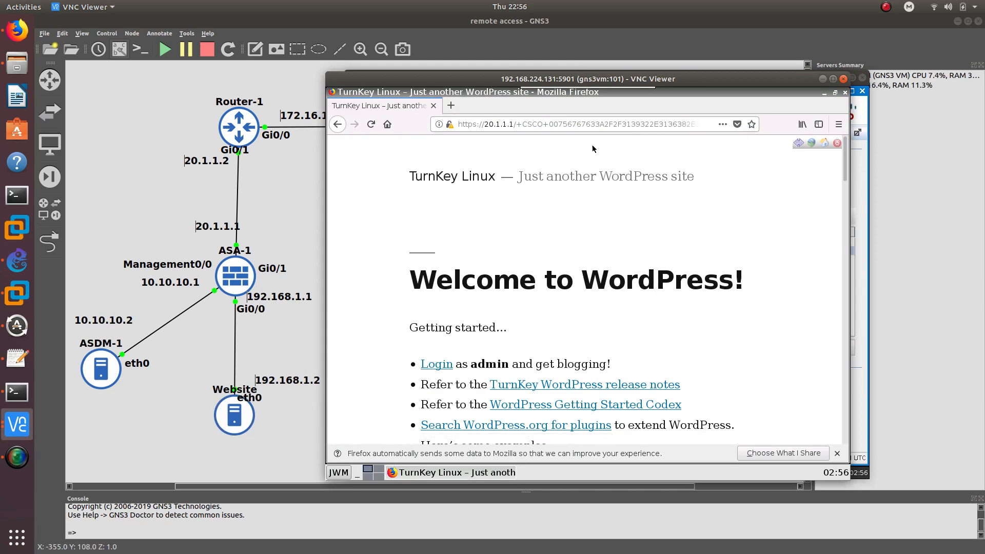
left_click(337, 131)
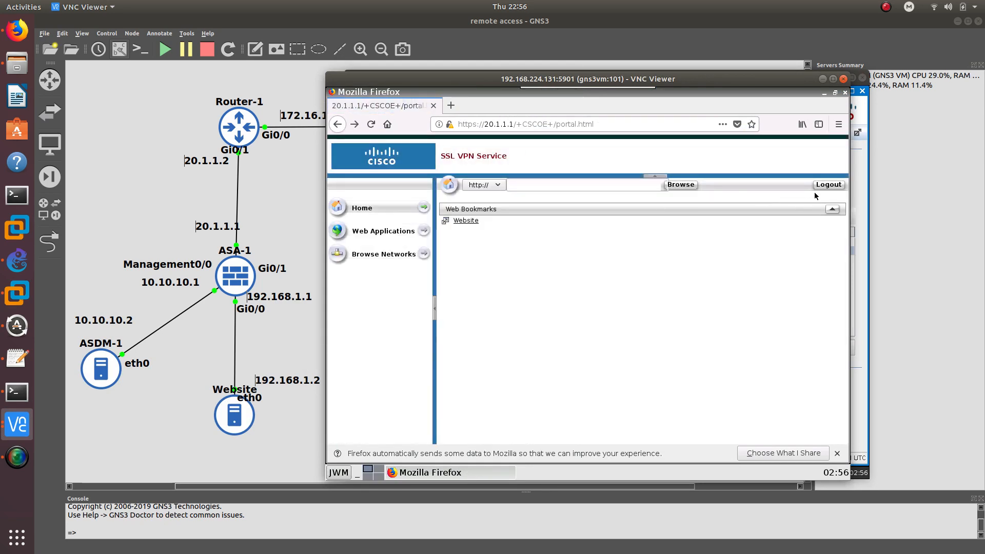
left_click(821, 190)
left_click(589, 336)
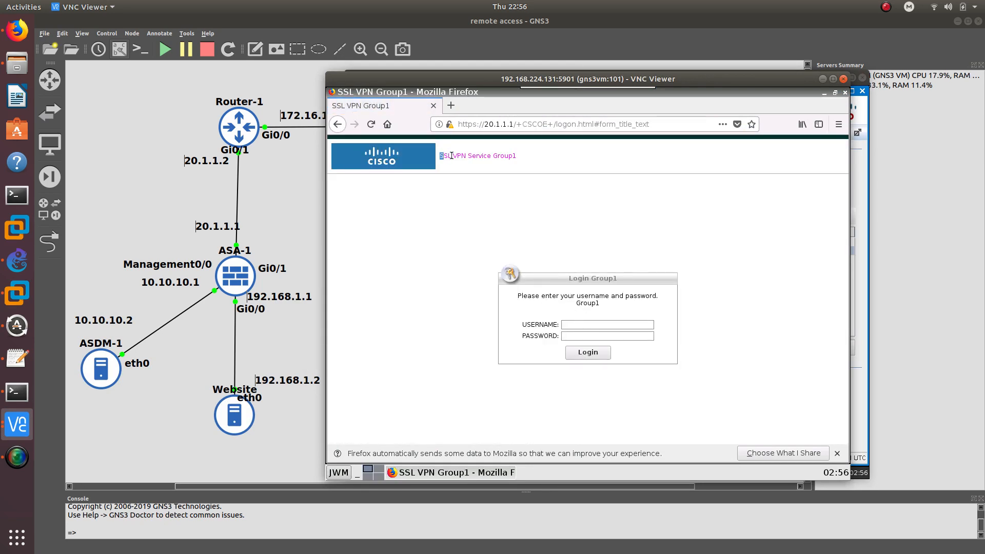
left_click_drag(451, 155, 513, 159)
double_click(510, 156)
left_click_drag(519, 295, 633, 301)
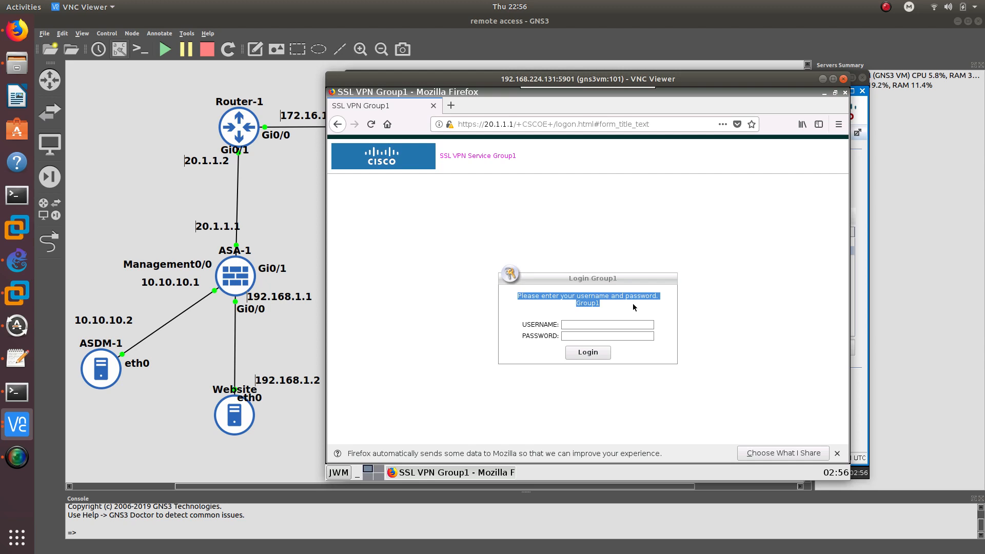
Sign in with the group1 username and its password; the login fails
left_click(605, 324)
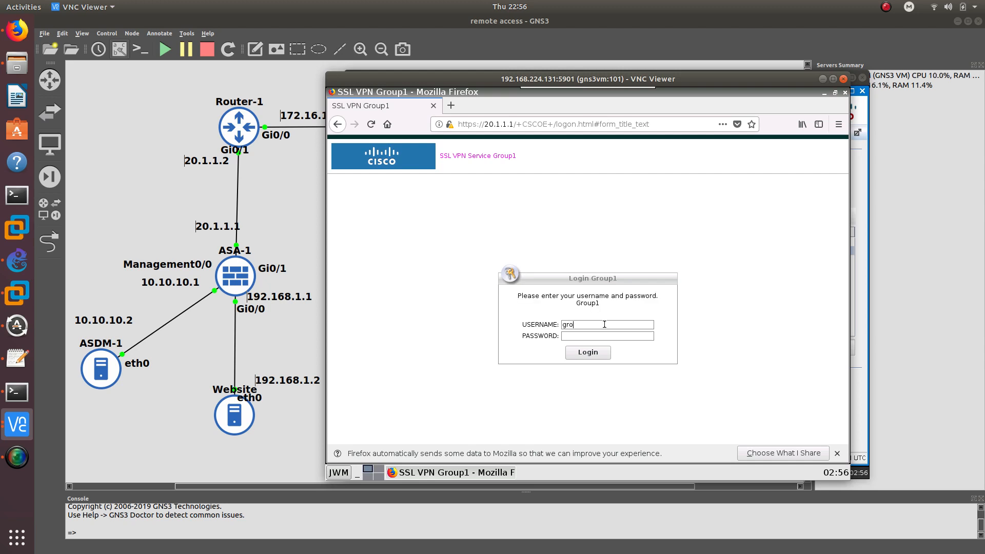
type("group1")
key("Tab")
type("cisco")
key("Return")
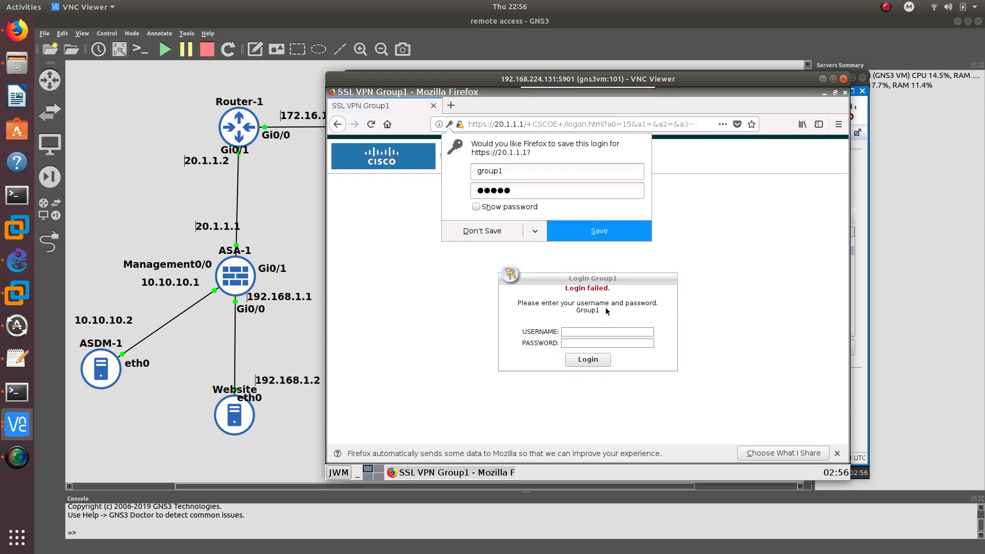
Retry the password, decline saving the login, and continue past the welcome notice into the portal
left_click(489, 231)
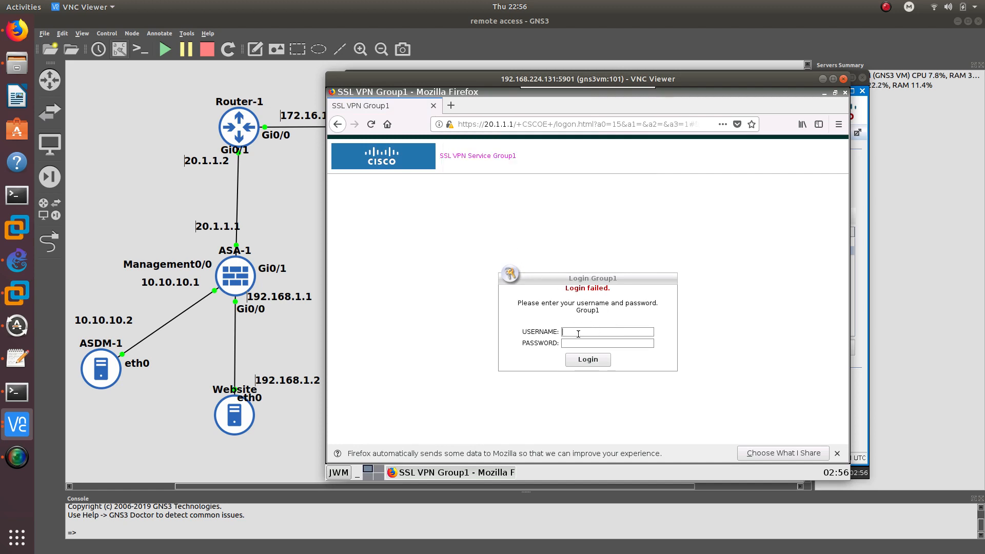
type("cisco")
key("Return")
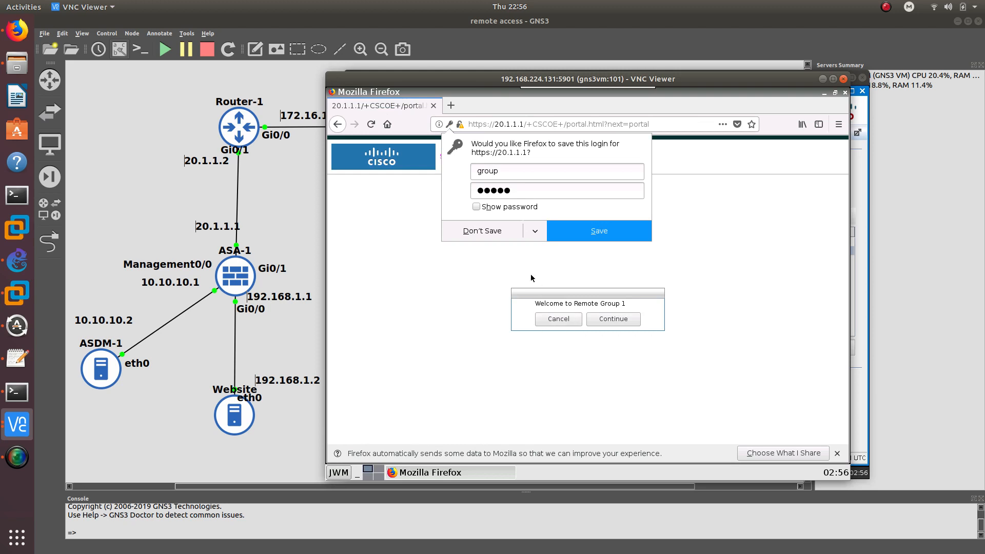
left_click(492, 230)
double_click(556, 305)
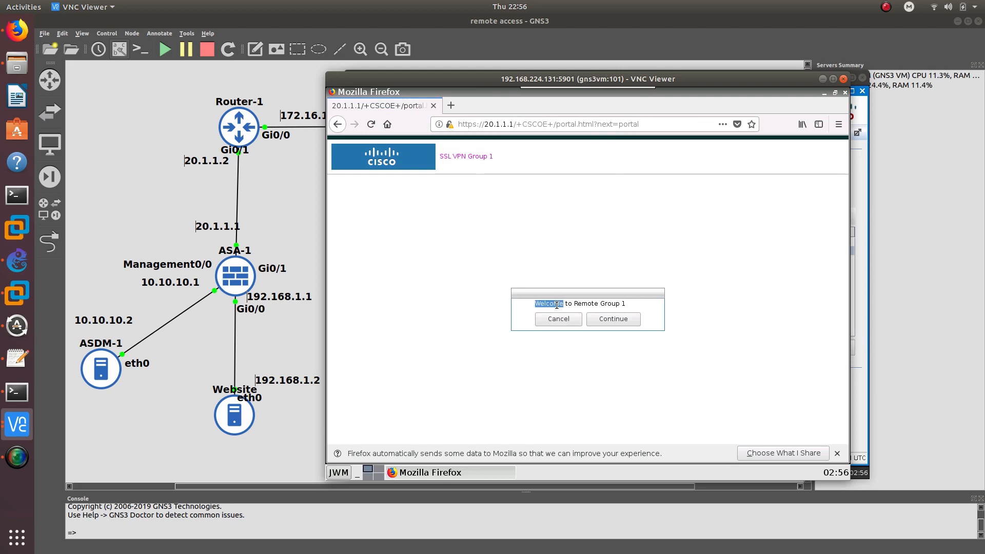
triple_click(557, 305)
triple_click(557, 305)
left_click(597, 319)
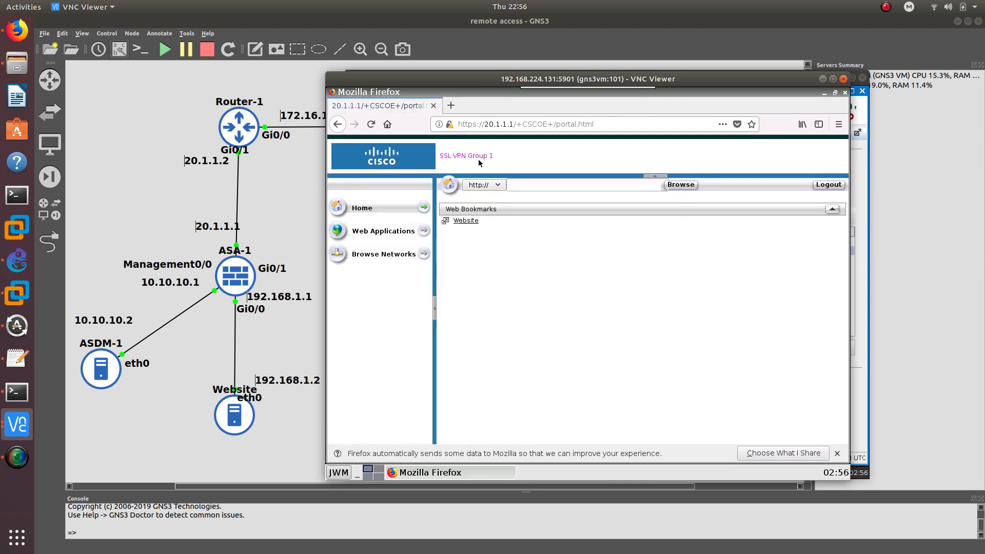
Check the Group 1 portal heading, log out, verify the 'Logout. Group1' title, and return to logon
left_click_drag(503, 156, 444, 153)
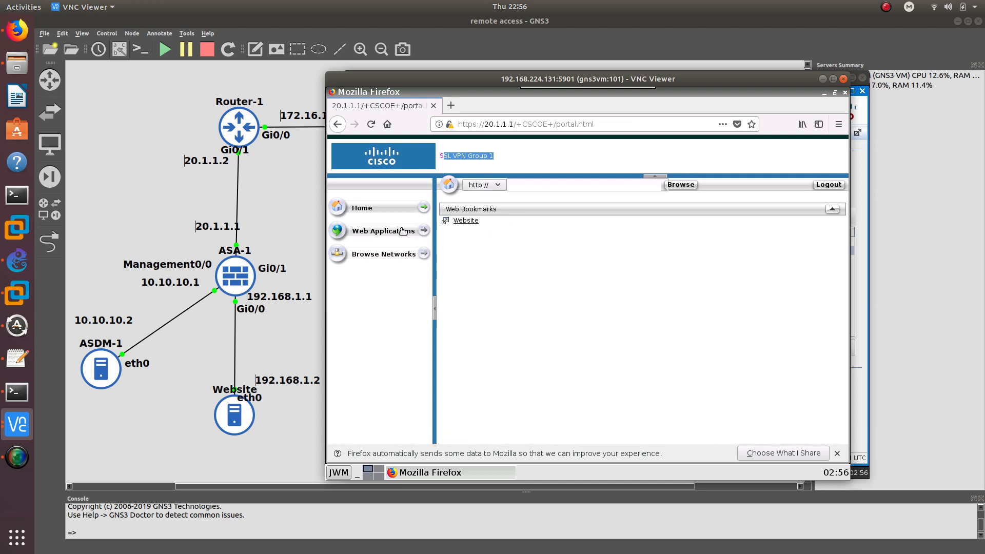
left_click(826, 185)
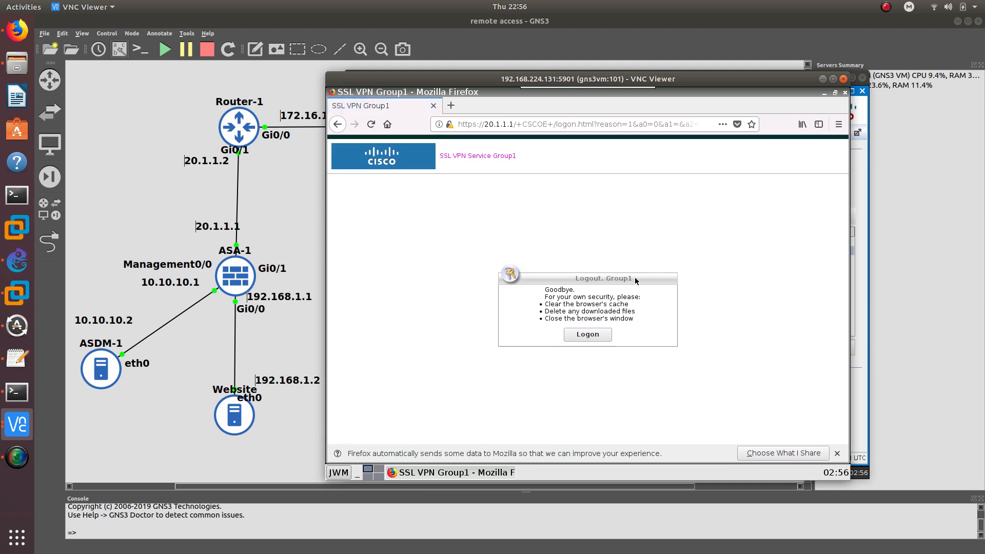
left_click_drag(575, 278, 636, 279)
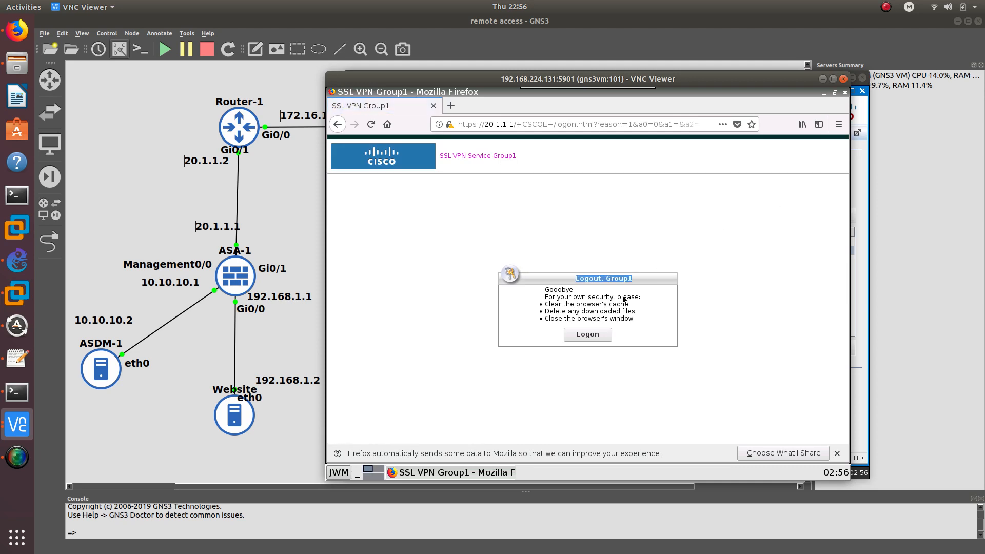
left_click(590, 335)
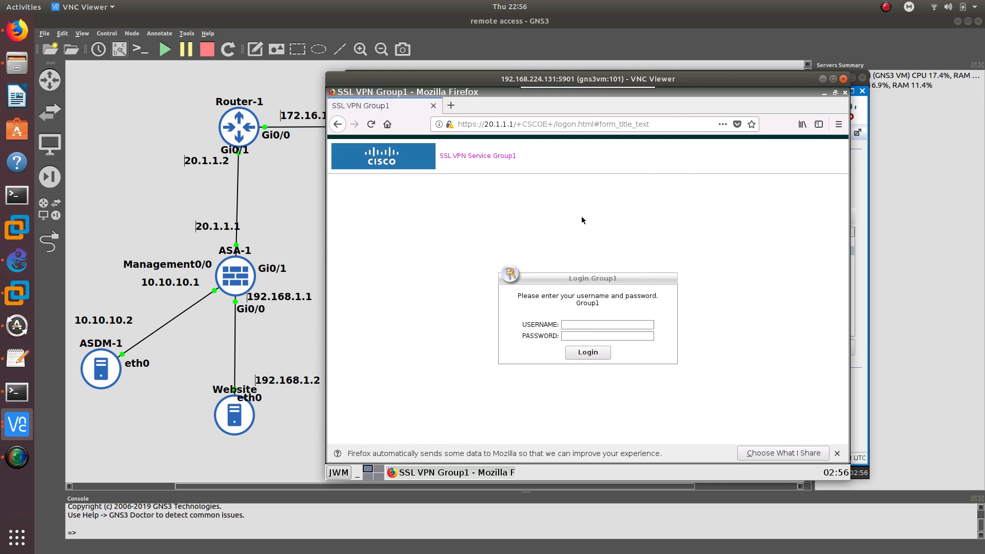
left_click(819, 79)
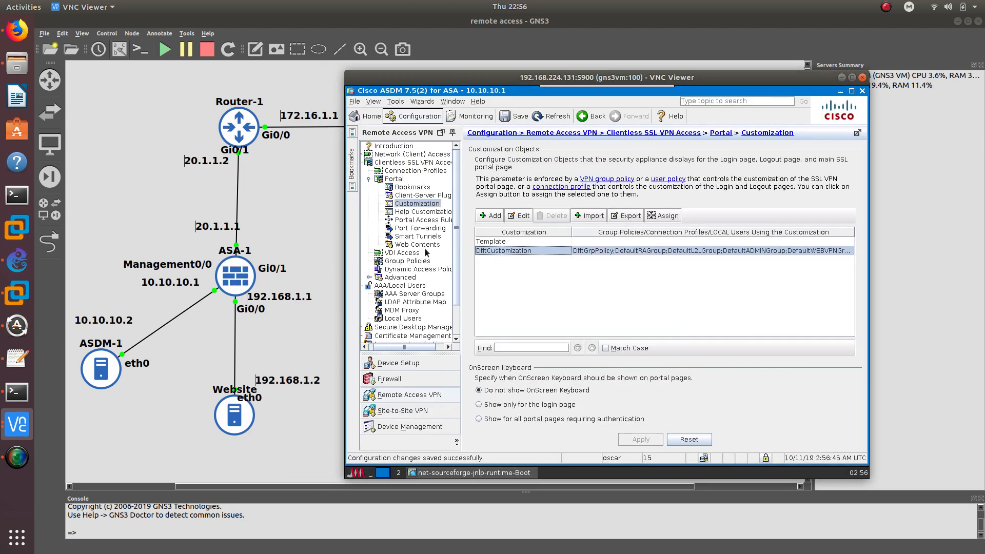
Add a Group1 customization object and make its logon page title font red
left_click(491, 215)
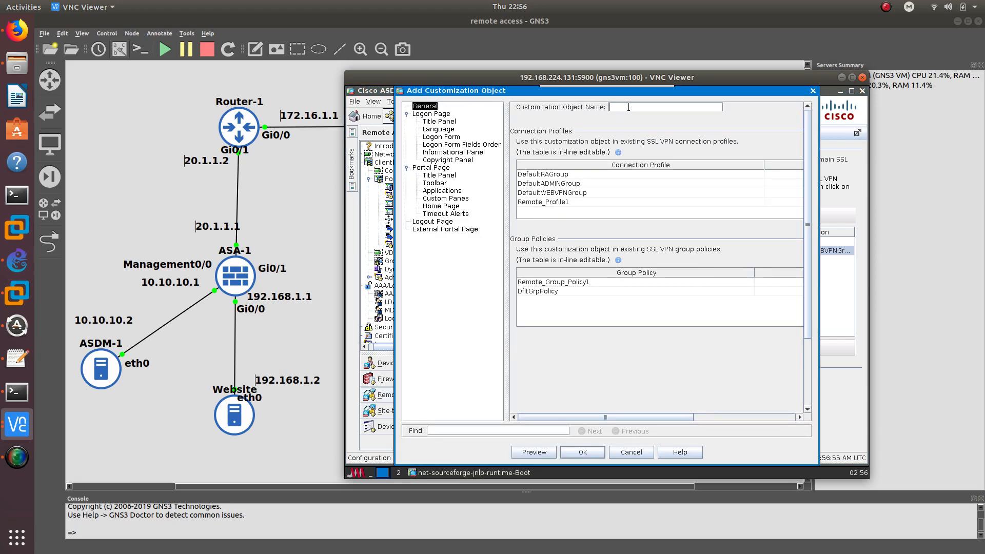
type("Group1")
left_click(431, 114)
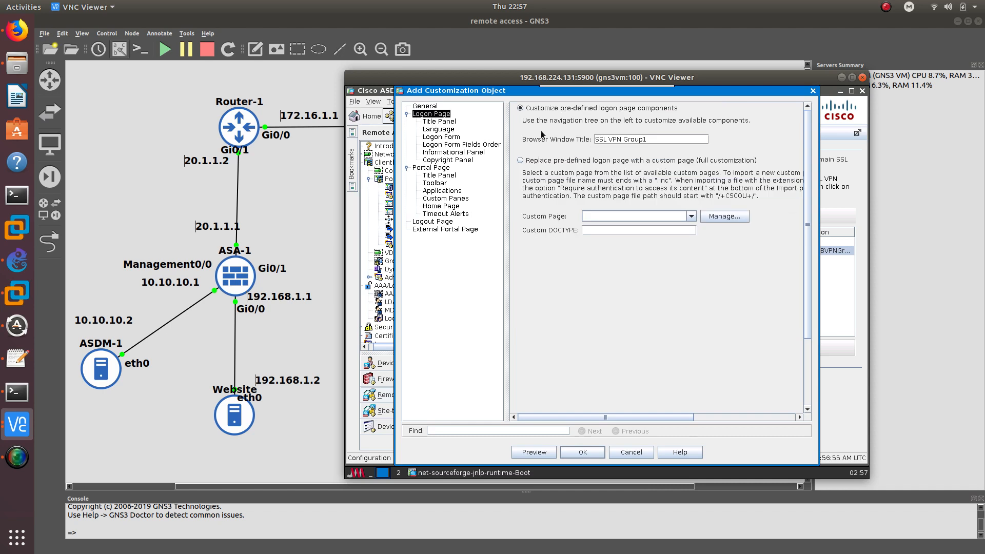
left_click(431, 122)
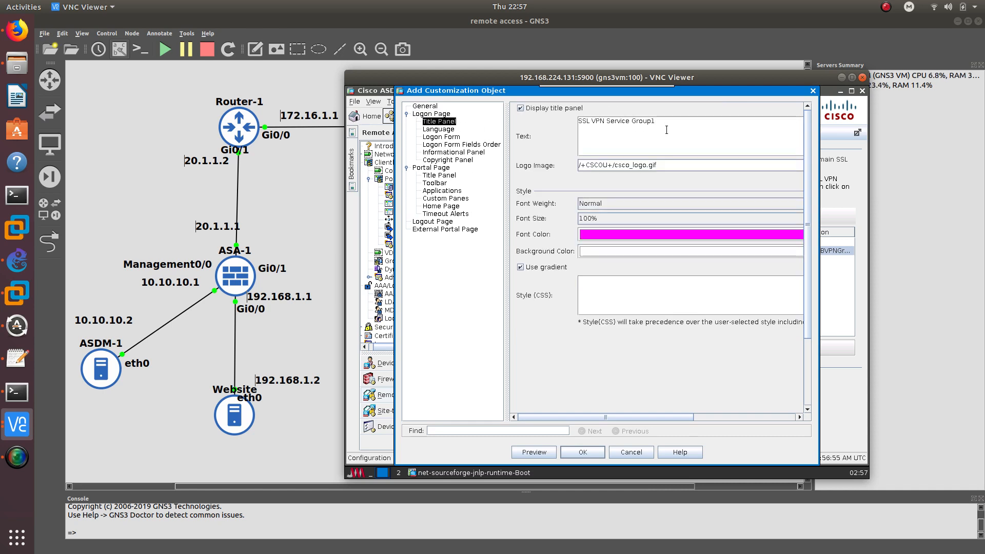
left_click(435, 130)
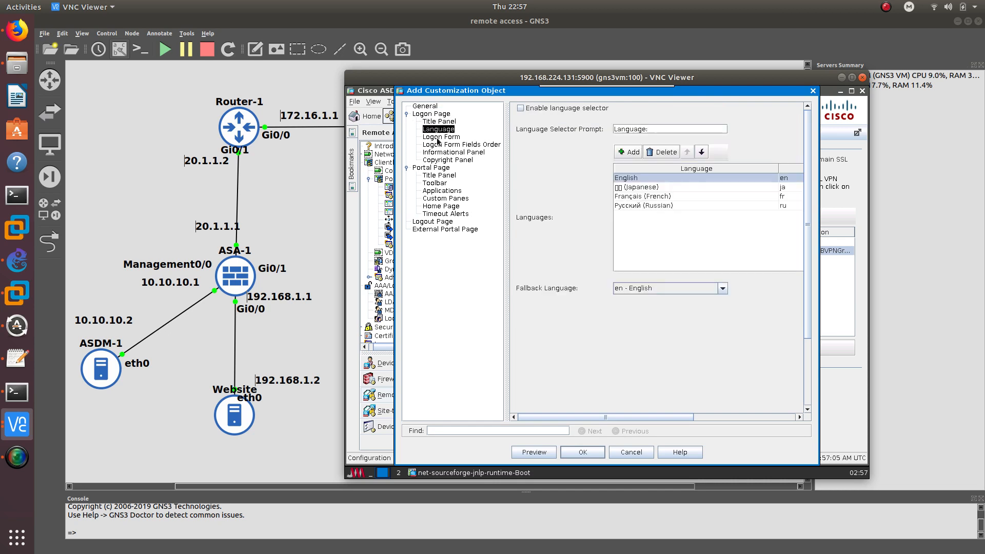
left_click(437, 137)
left_click(442, 144)
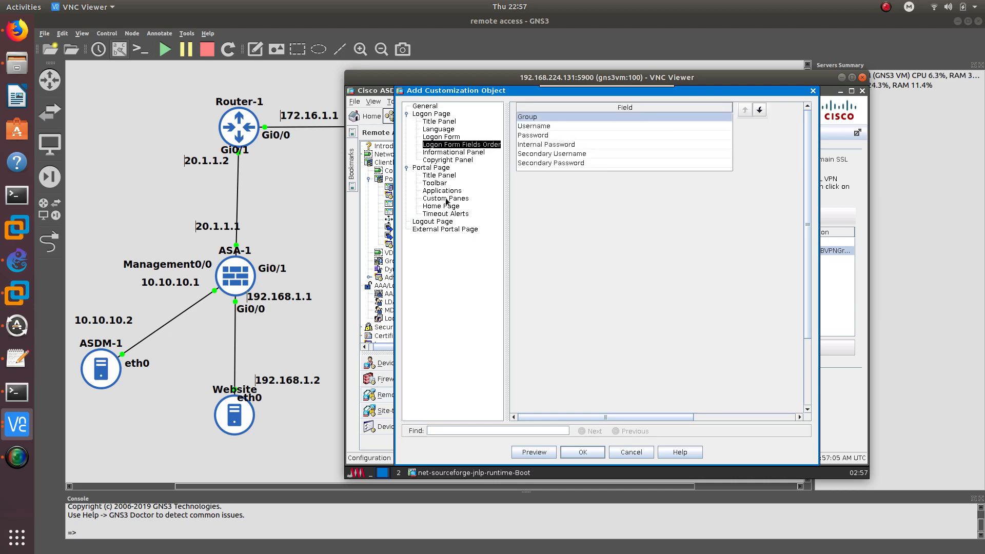
left_click(441, 114)
left_click(440, 122)
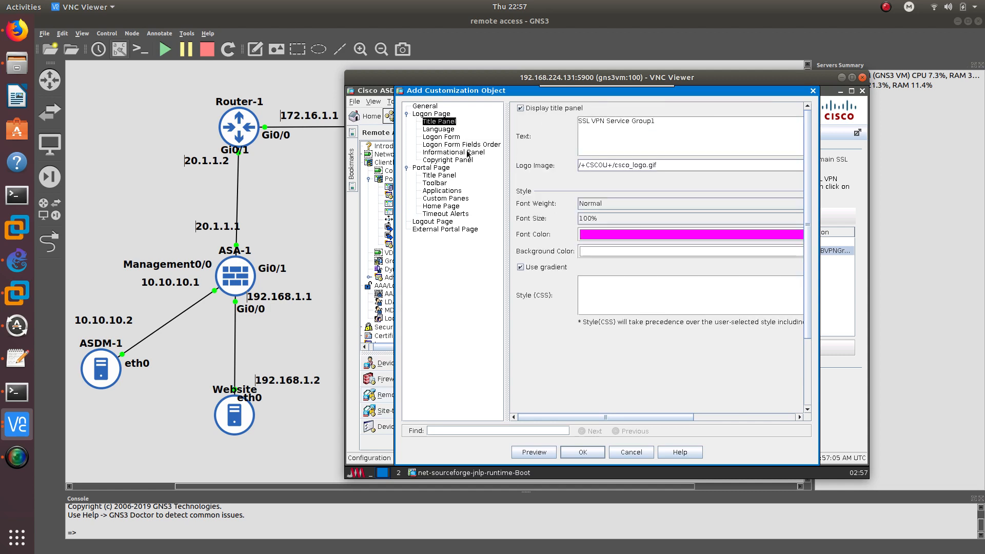
left_click(606, 232)
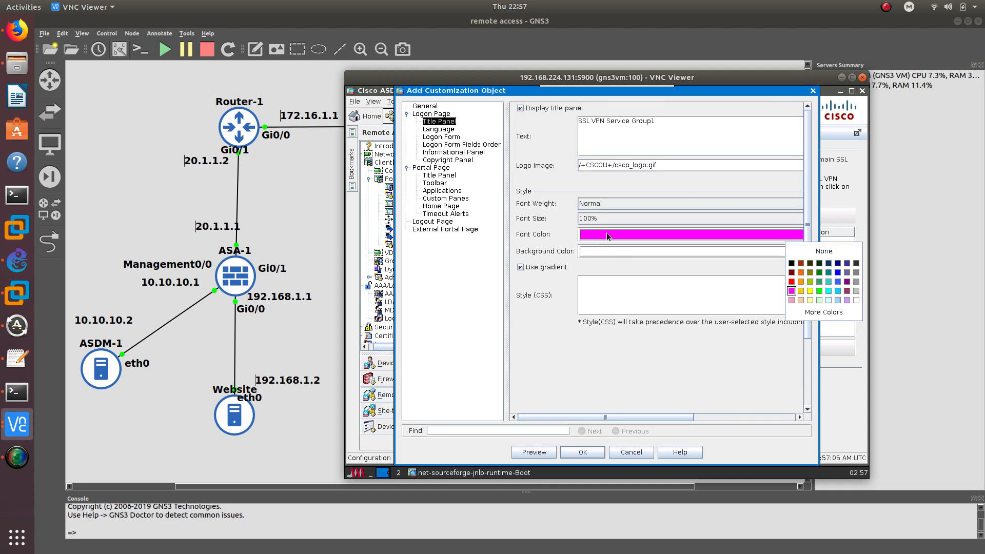
left_click(791, 282)
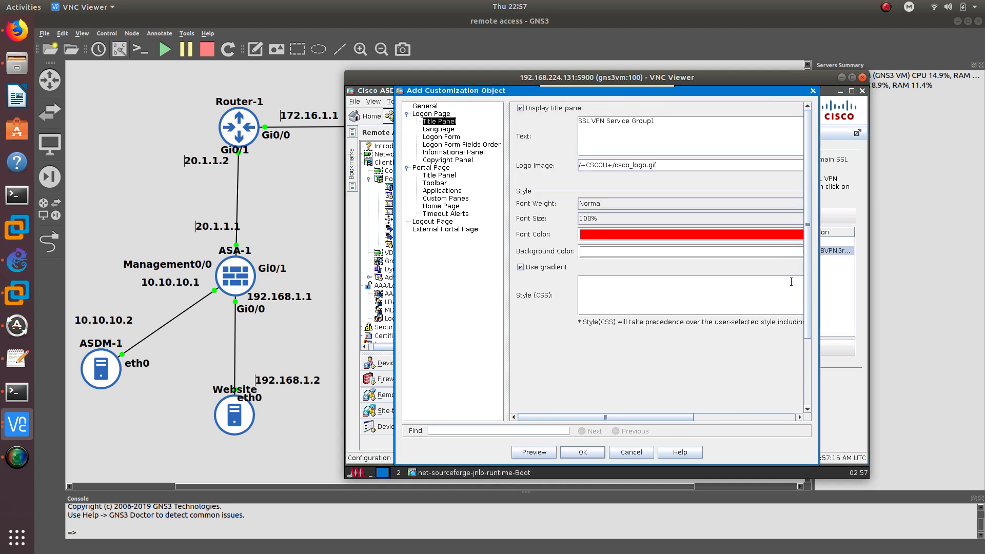
Make the Group1 portal page title font red and apply the new customization
left_click(440, 137)
left_click(441, 145)
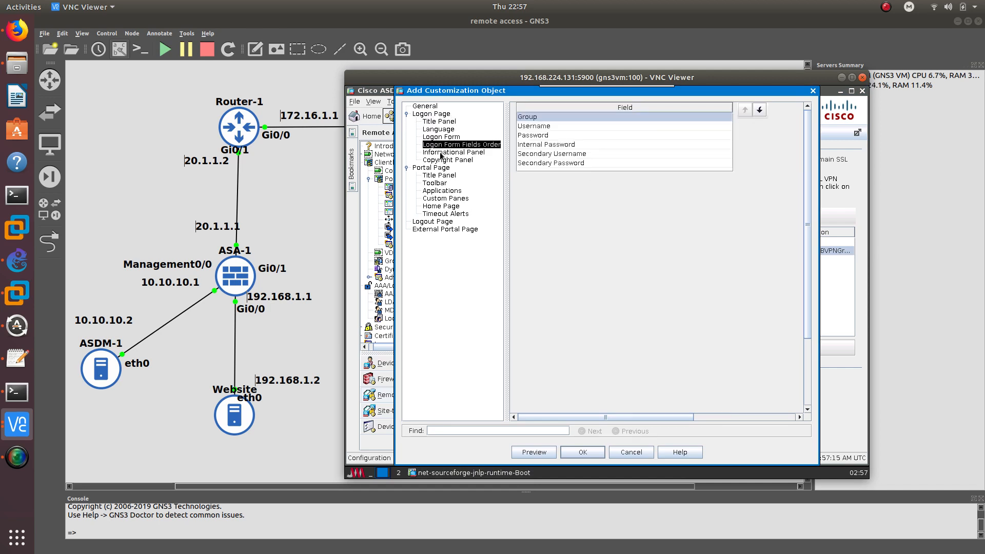
left_click(441, 153)
left_click(440, 160)
left_click(440, 175)
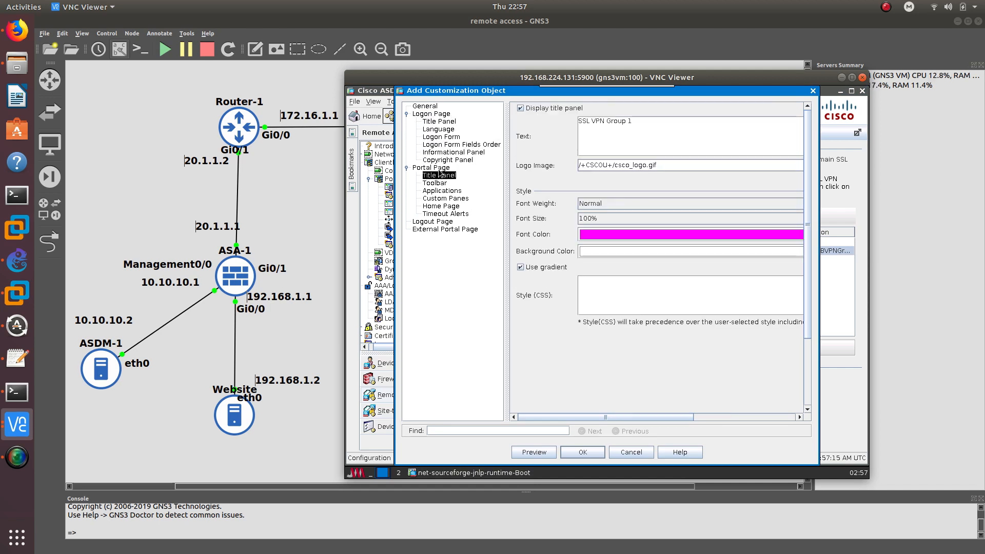
left_click(631, 235)
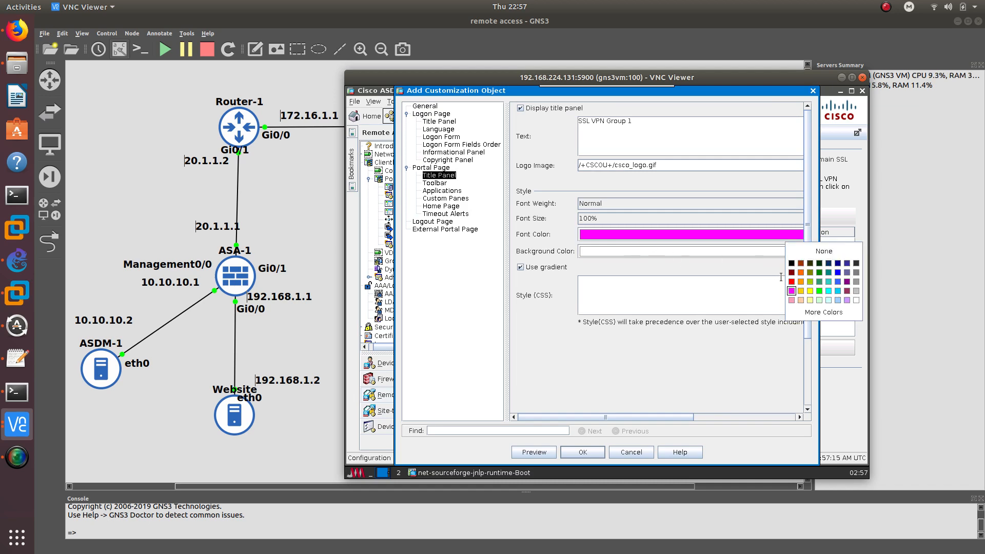
left_click(566, 447)
left_click(632, 440)
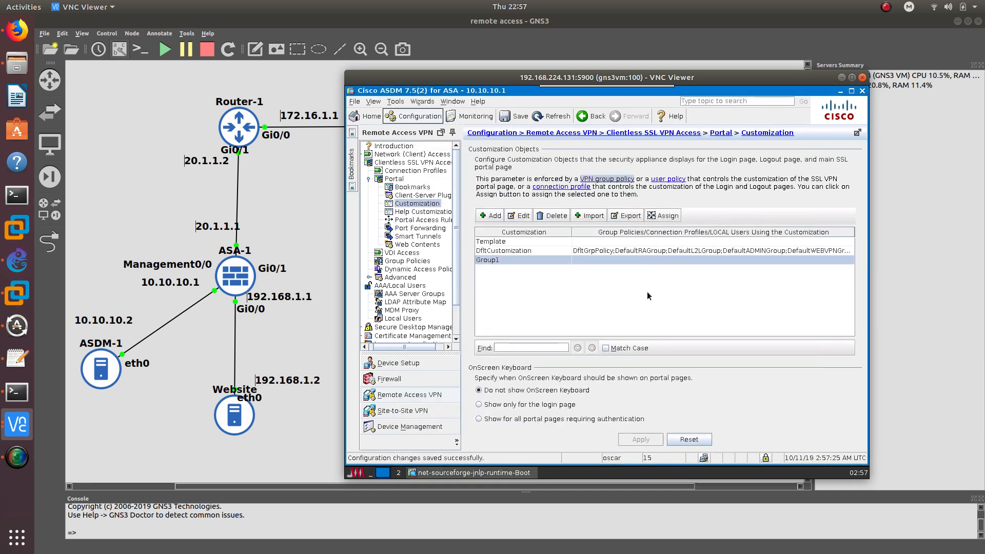
left_click(17, 425)
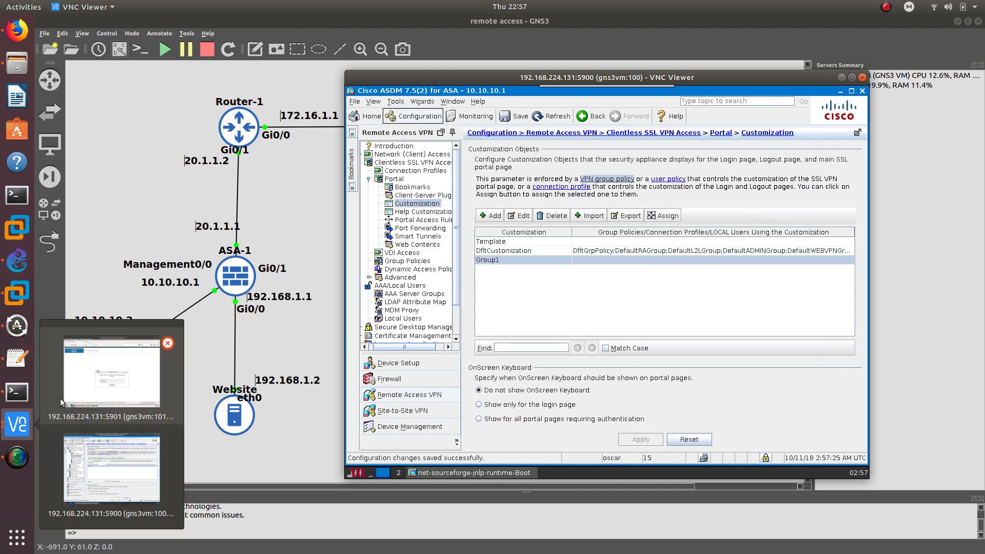
left_click(103, 367)
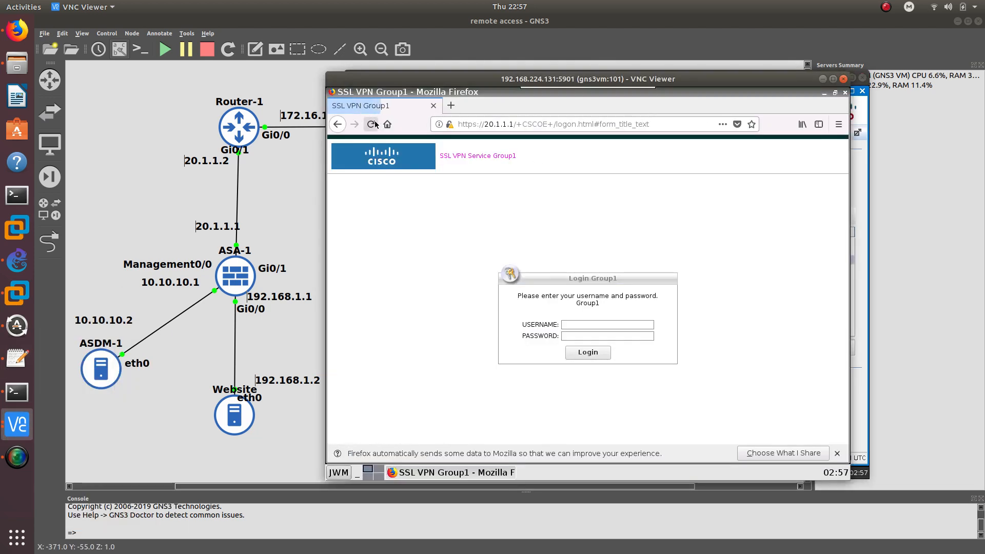
triple_click(500, 157)
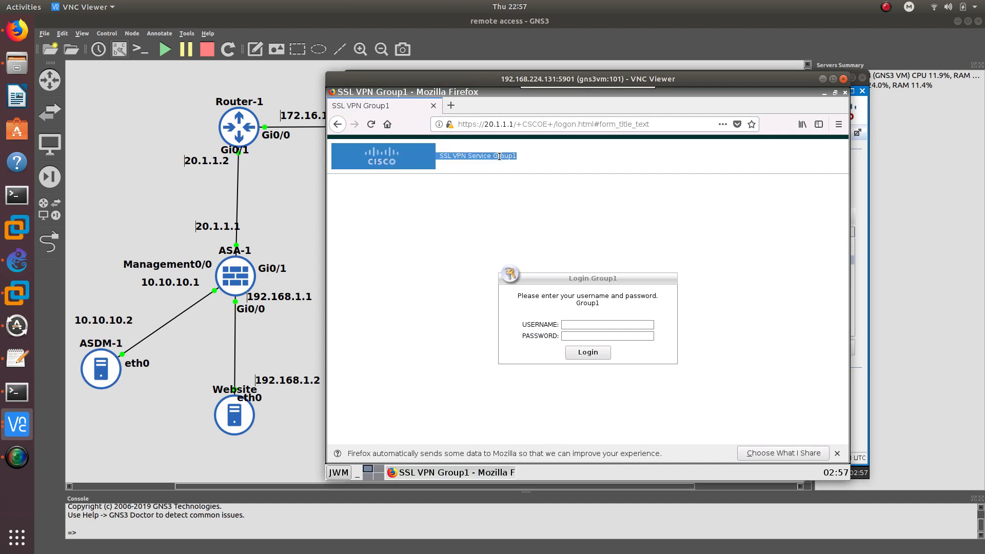
left_click(821, 80)
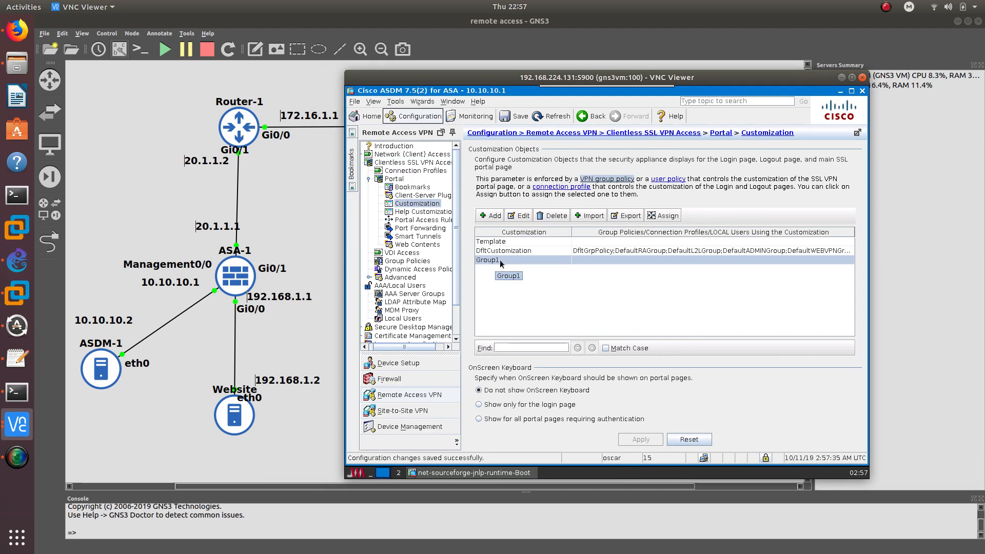
Set Remote_Profile1's Clientless SSL VPN login and logout customization to Group1, then apply
left_click(408, 172)
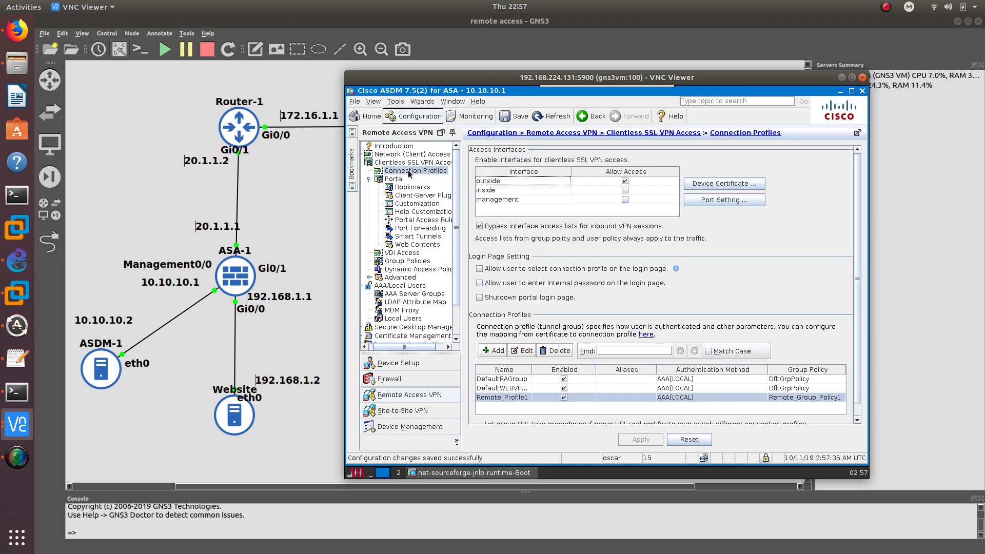
double_click(506, 397)
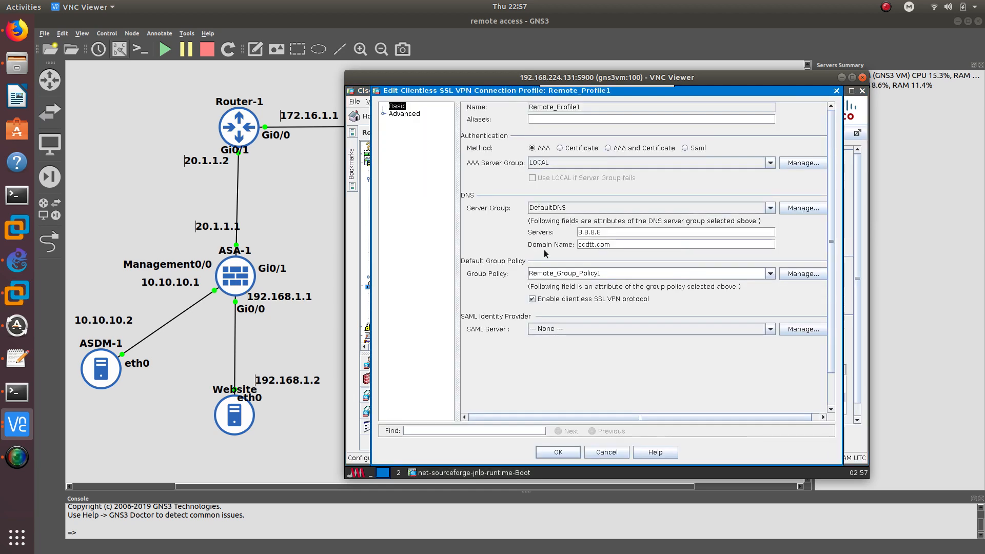
left_click(410, 113)
left_click(430, 168)
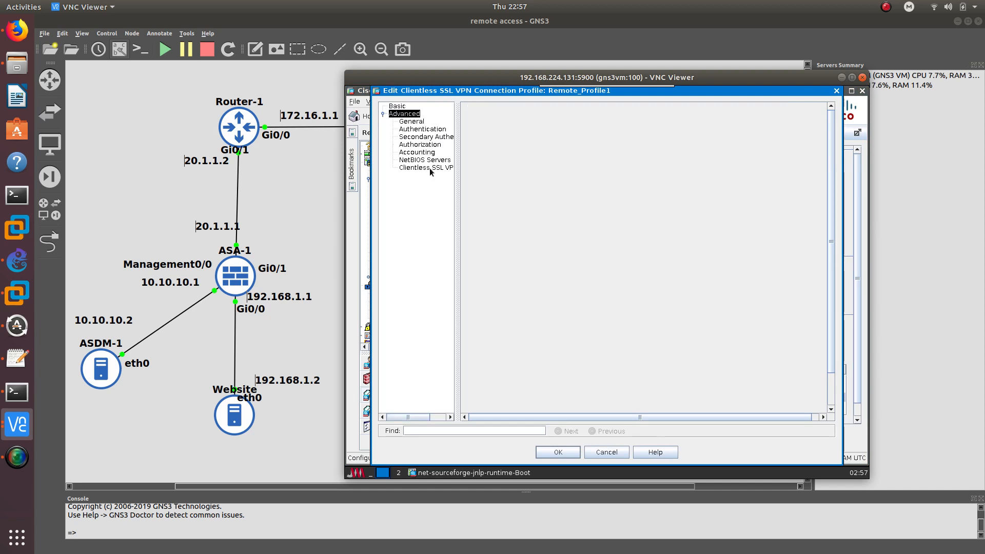
left_click(657, 108)
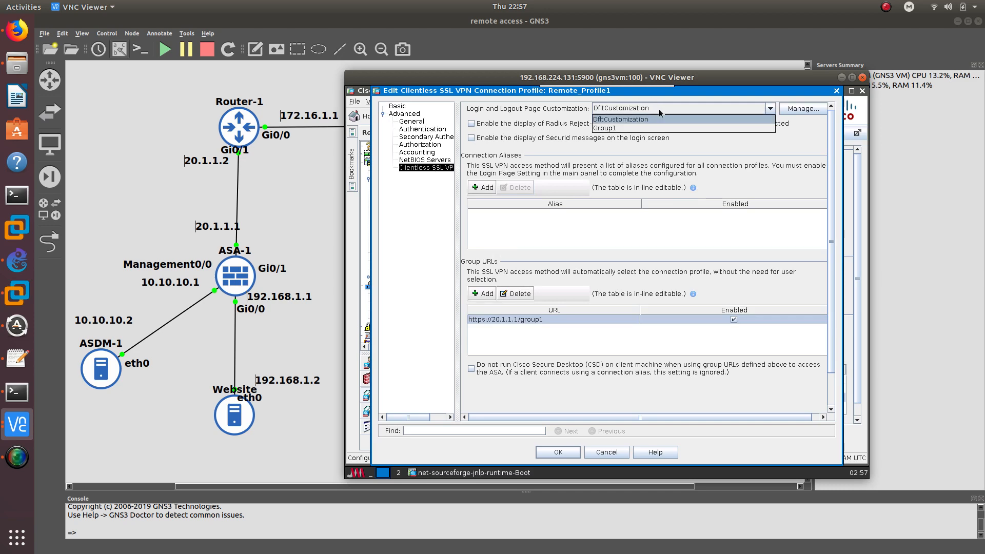
left_click(604, 128)
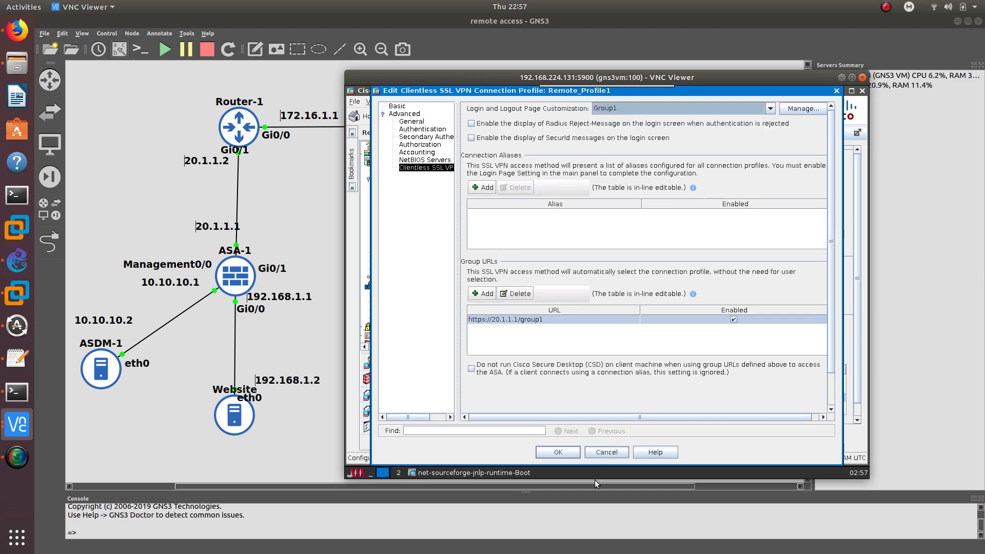
left_click(554, 454)
left_click(624, 440)
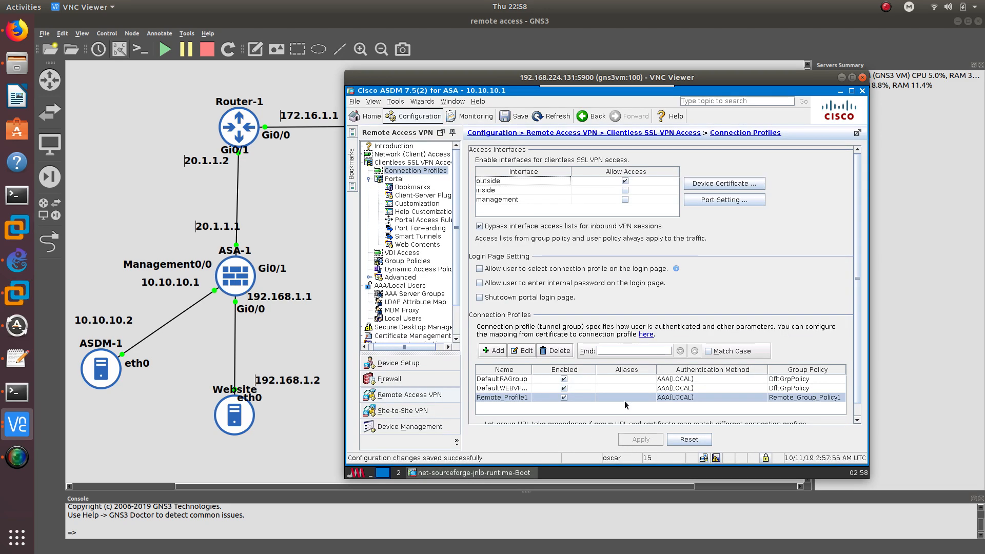
Save the running configuration to flash and check the SSL VPN Service Group1 header in Firefox
left_click(715, 457)
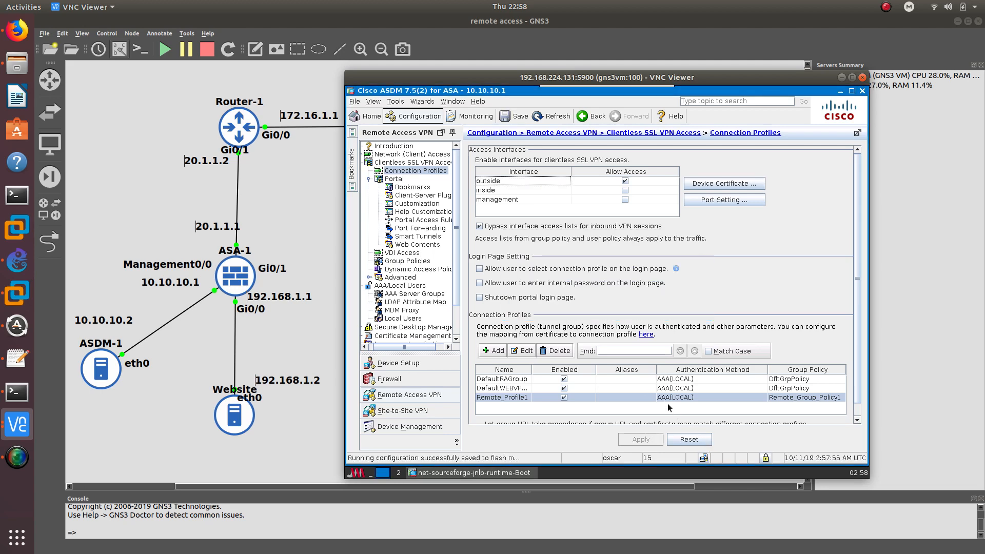
left_click(17, 424)
left_click(65, 380)
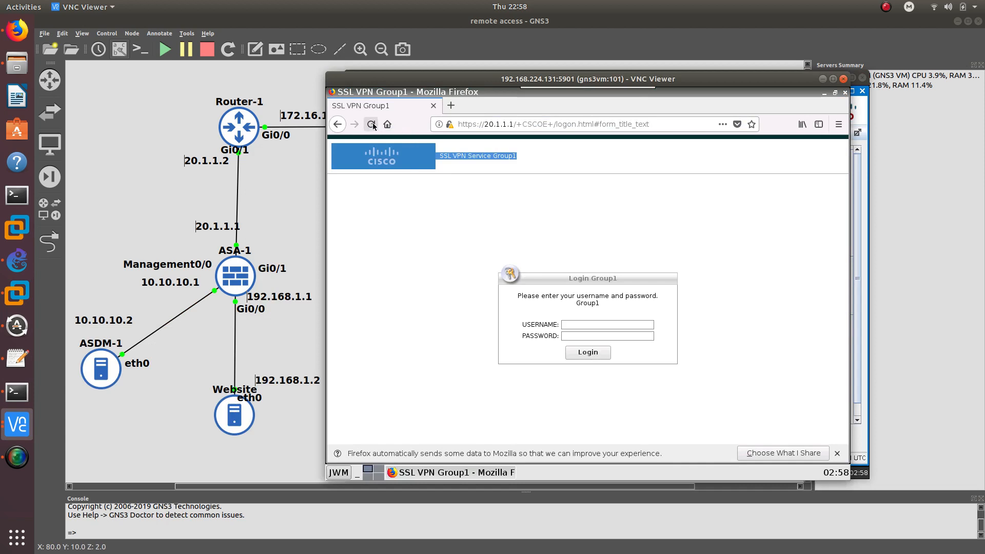
triple_click(472, 155)
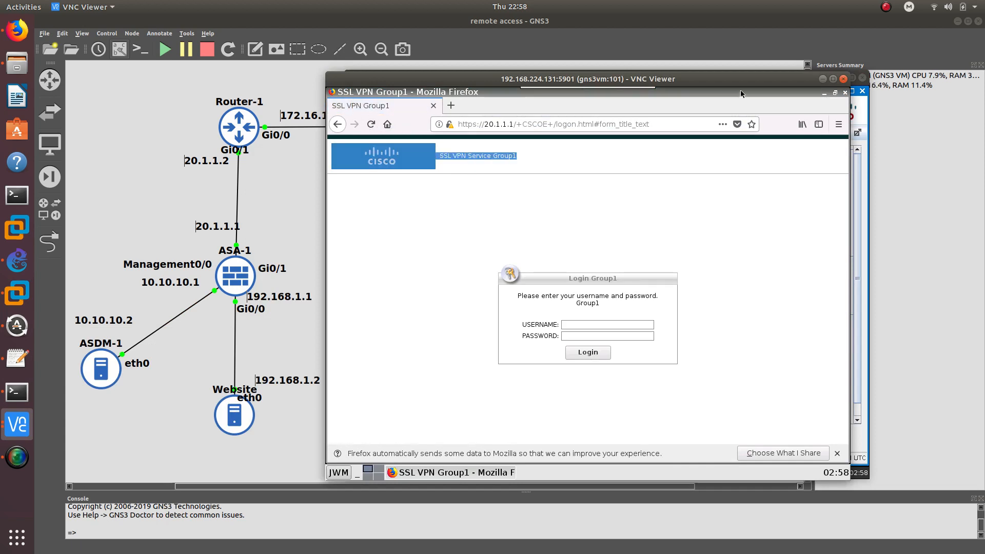
left_click(822, 78)
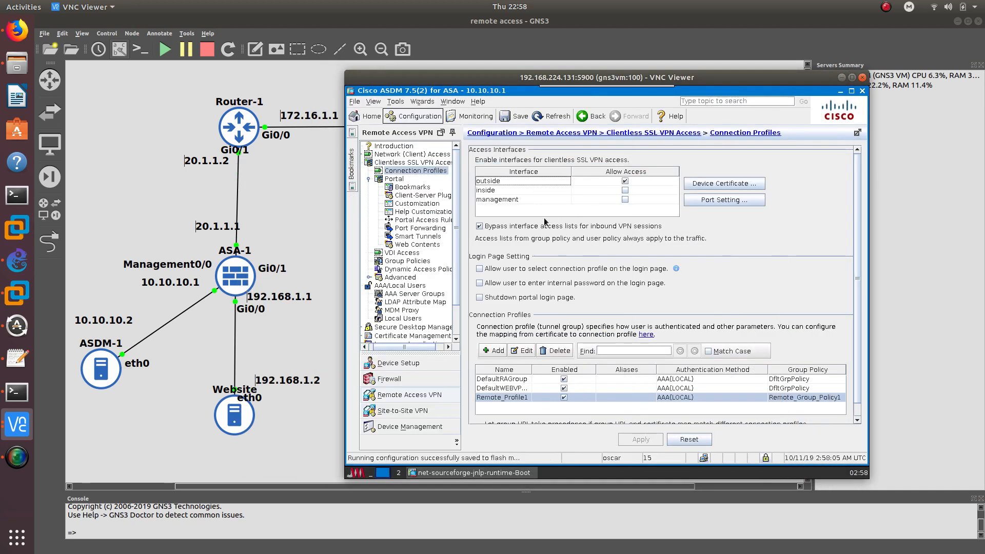
Open Portal > Customization and select the Group1 object assigned to Remote_Profile1
left_click(418, 203)
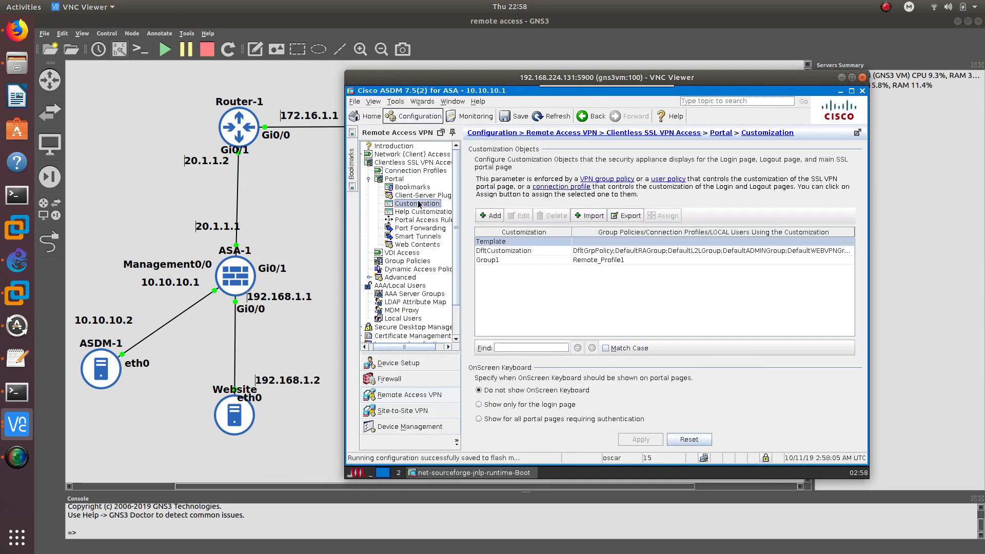
left_click(488, 259)
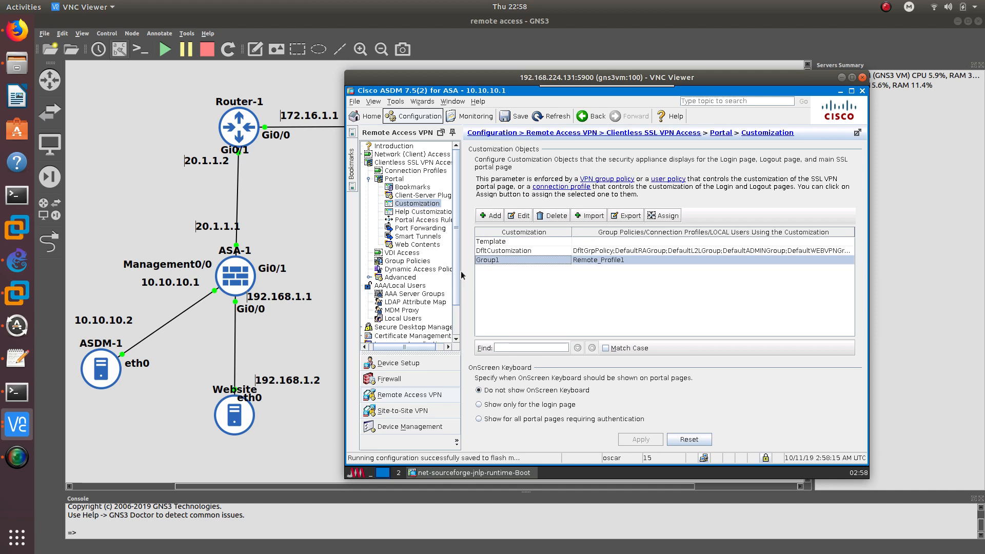
scroll(451, 306, "down", 3)
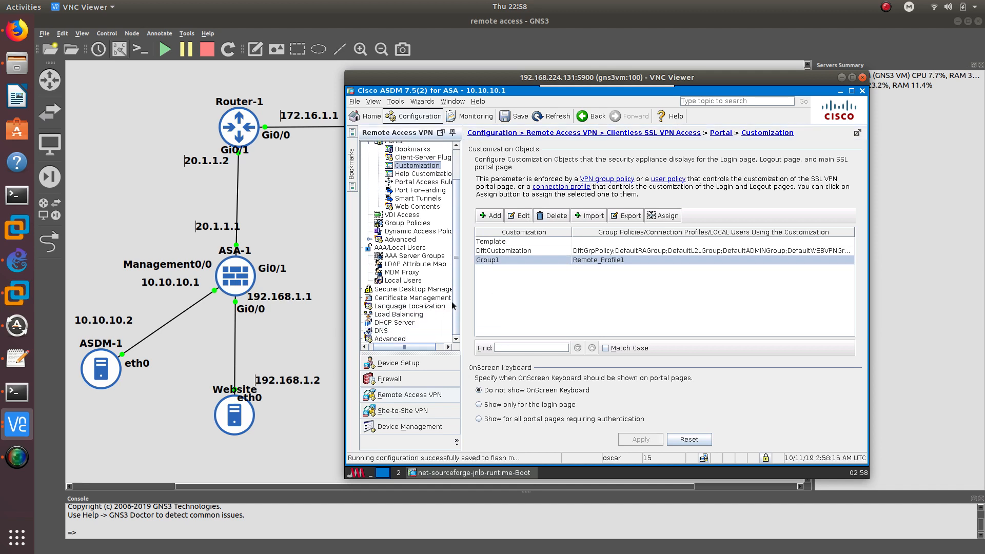
scroll(451, 305, "up", 3)
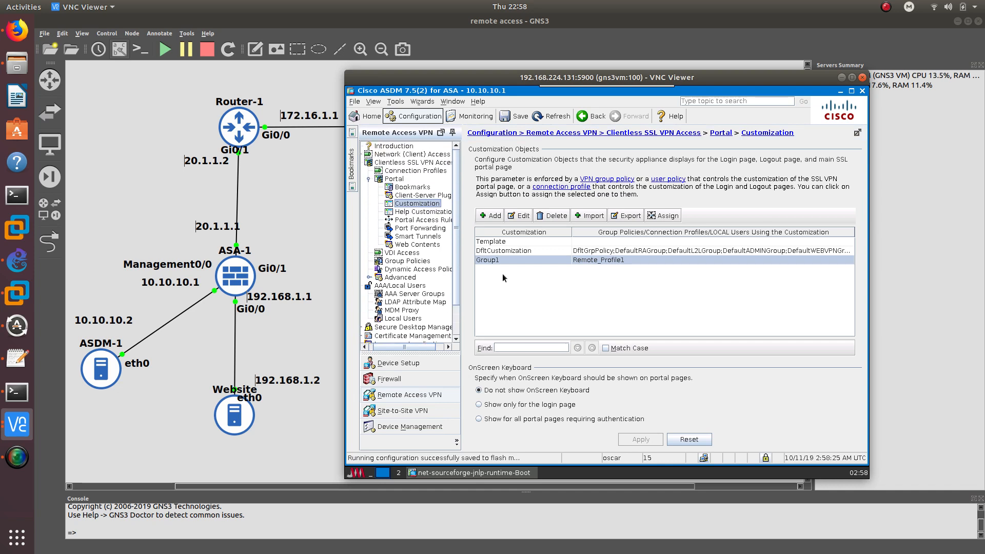
Add a customization with logon window title 'SSL VPN Group2' and orange 'SSL VPN Service Group2' title text
left_click(494, 214)
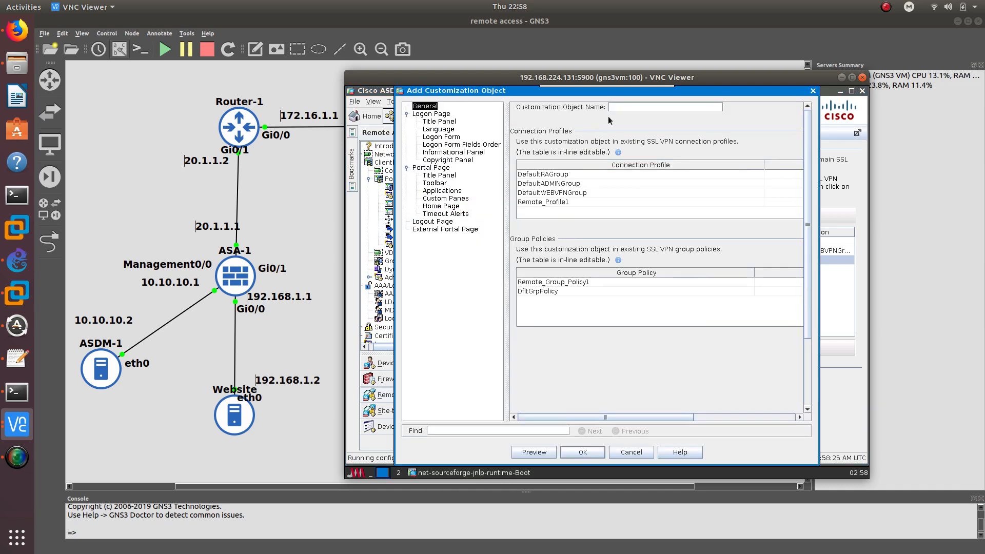
type("Group2")
left_click(445, 114)
left_click(444, 123)
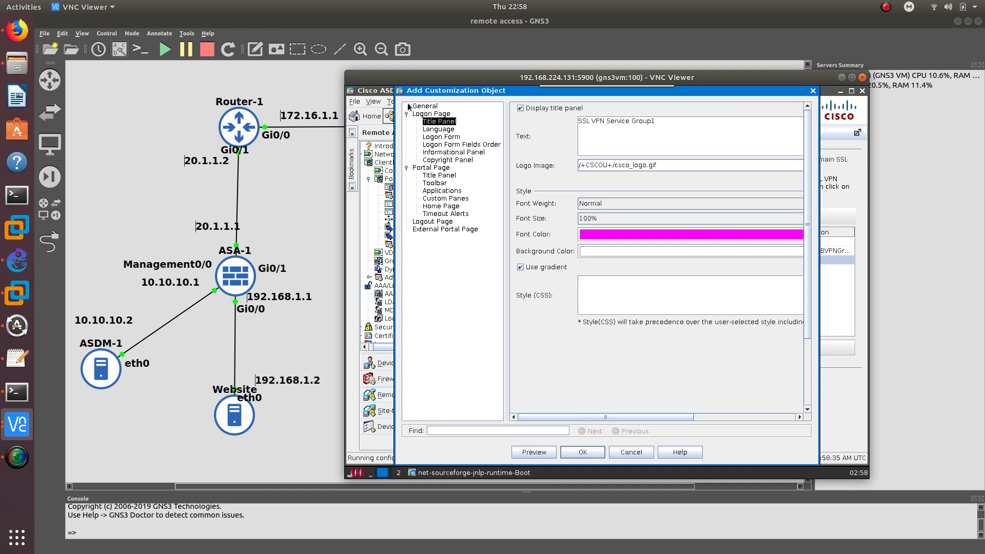
left_click(435, 114)
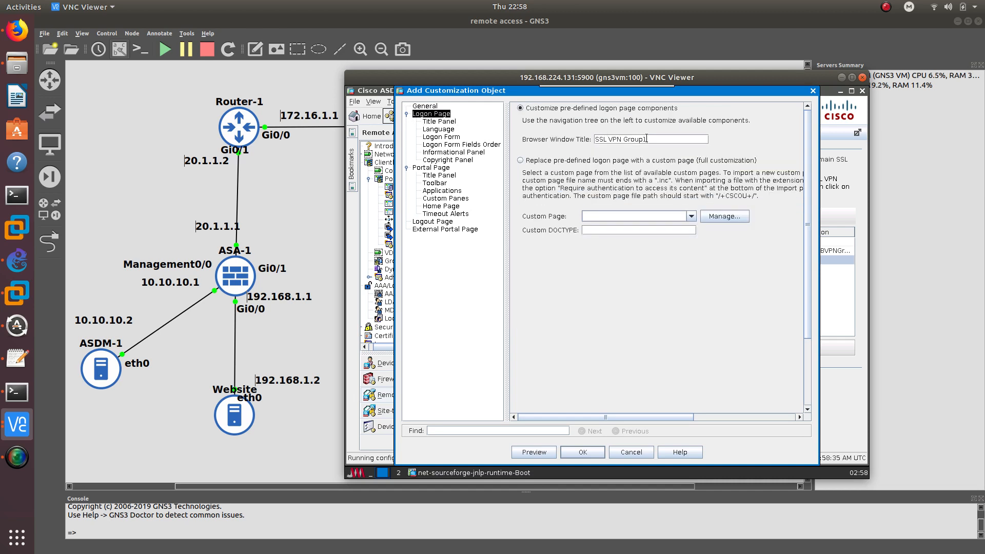
type("2")
left_click(431, 122)
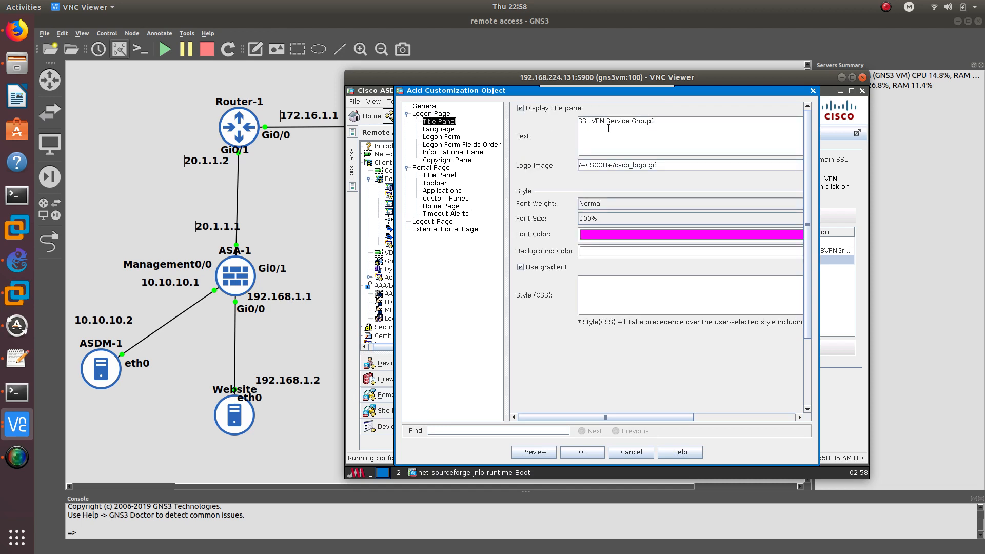
left_click(685, 124)
type("2")
left_click(632, 239)
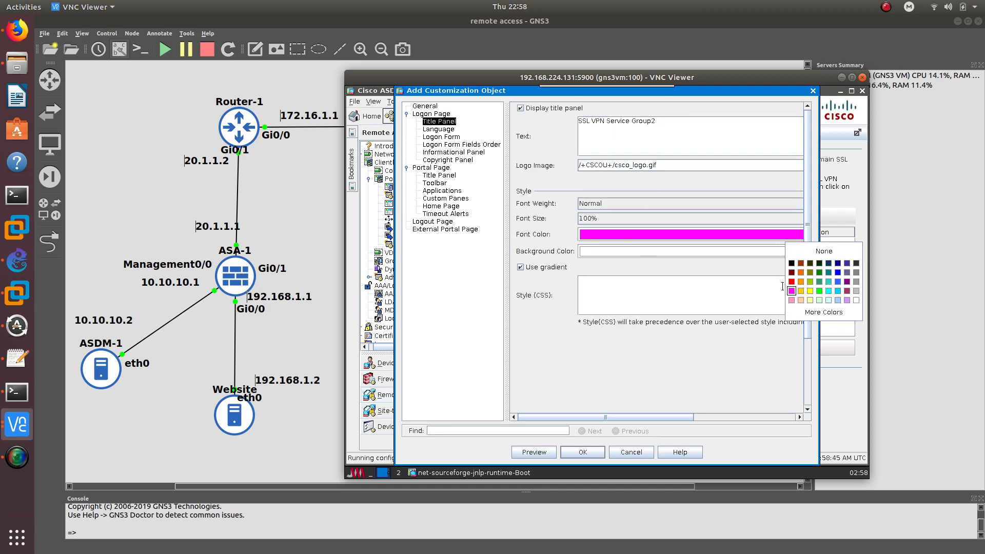
left_click(801, 272)
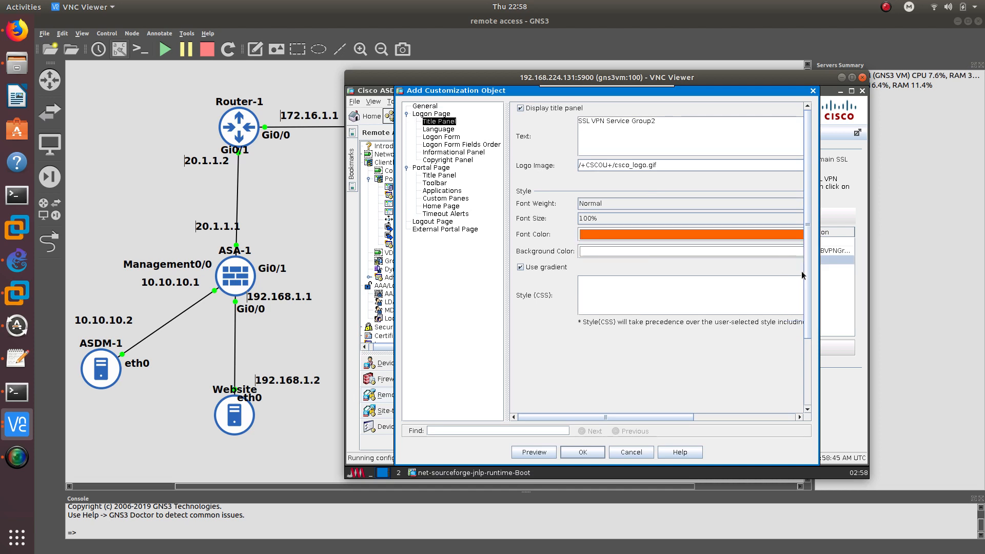
left_click(443, 136)
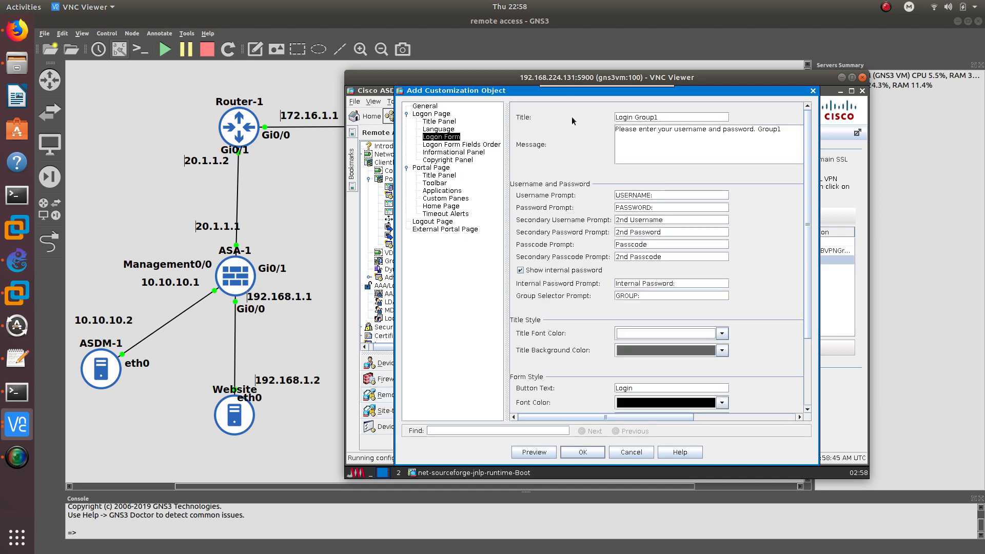
Change the logon form title and message to refer to Group2 instead of Group1
key("BackSpace")
left_click(464, 152)
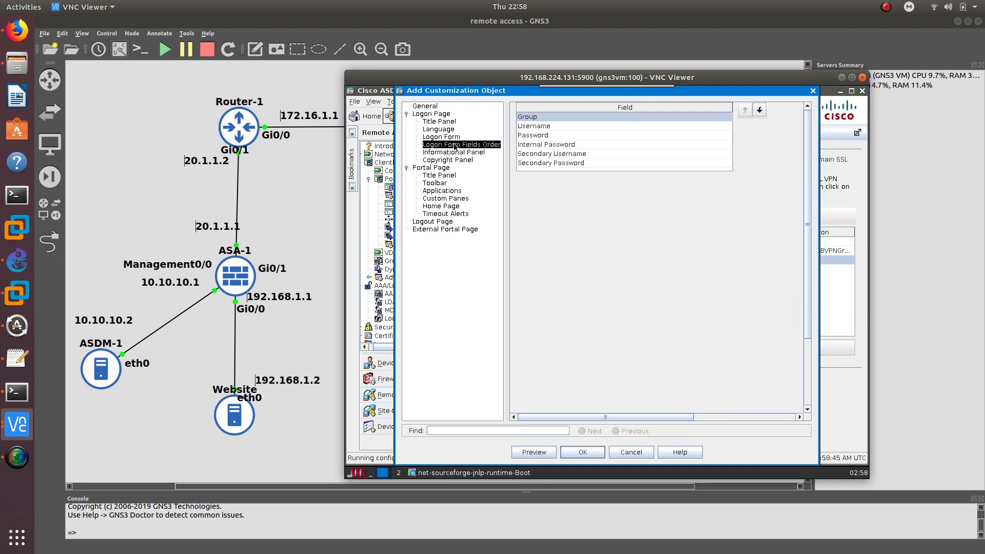
left_click(446, 139)
left_click(782, 128)
key("BackSpace")
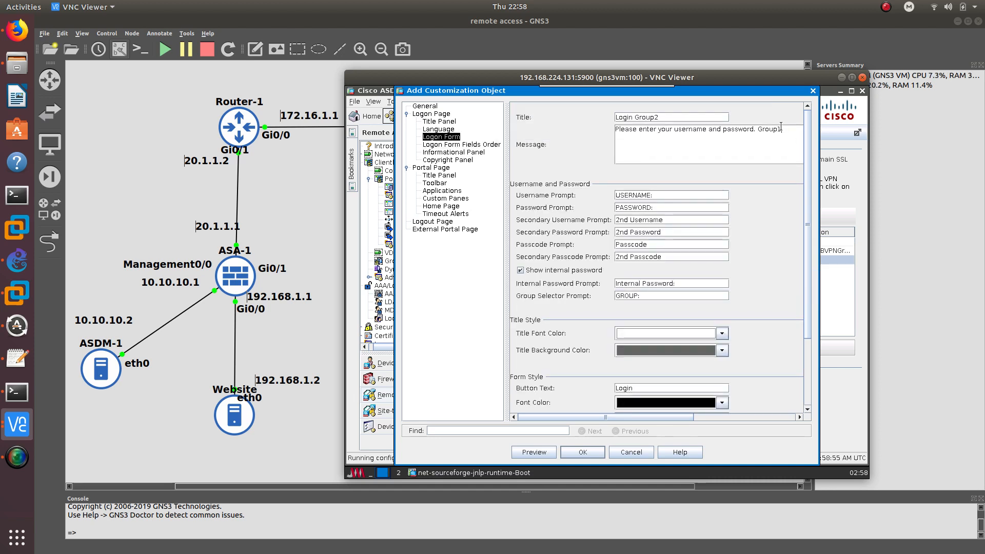
left_click(440, 145)
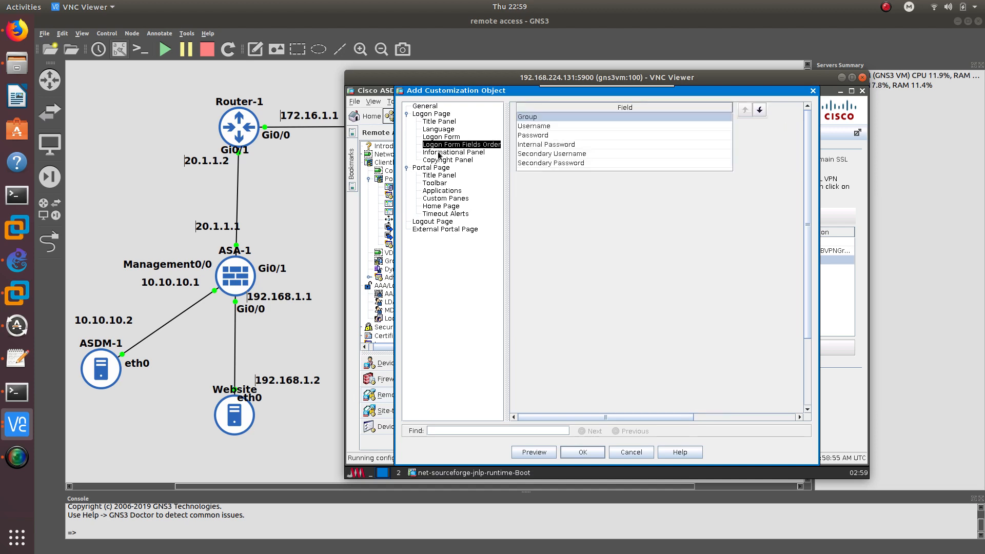
left_click(439, 153)
left_click(443, 159)
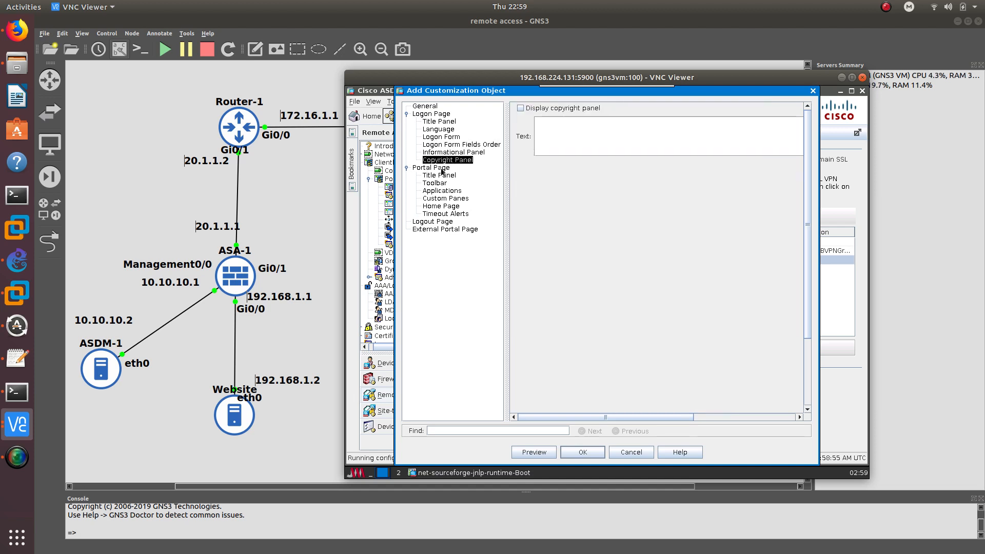
Retitle the portal title panel 'SSL VPN Group 2' with an orange font
left_click(439, 175)
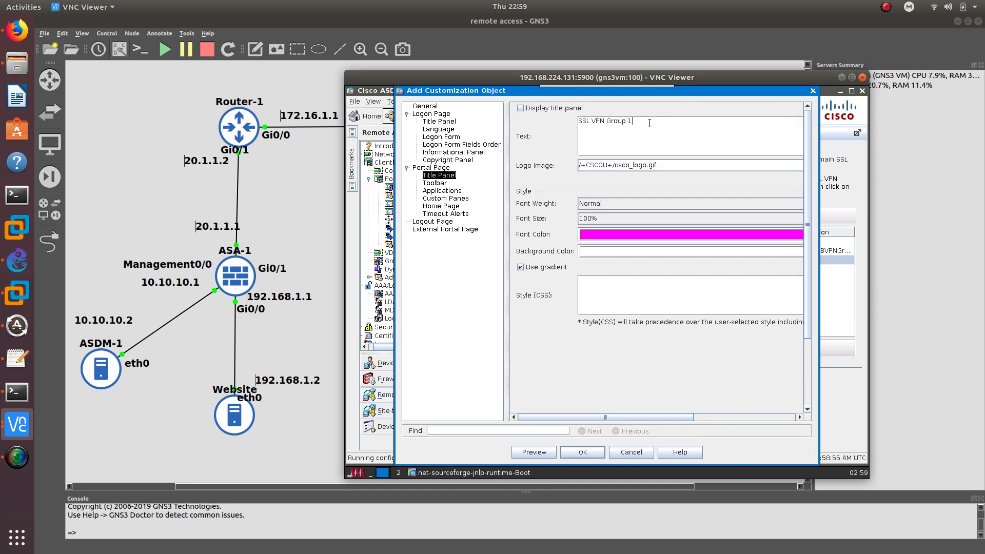
type("2")
left_click(604, 234)
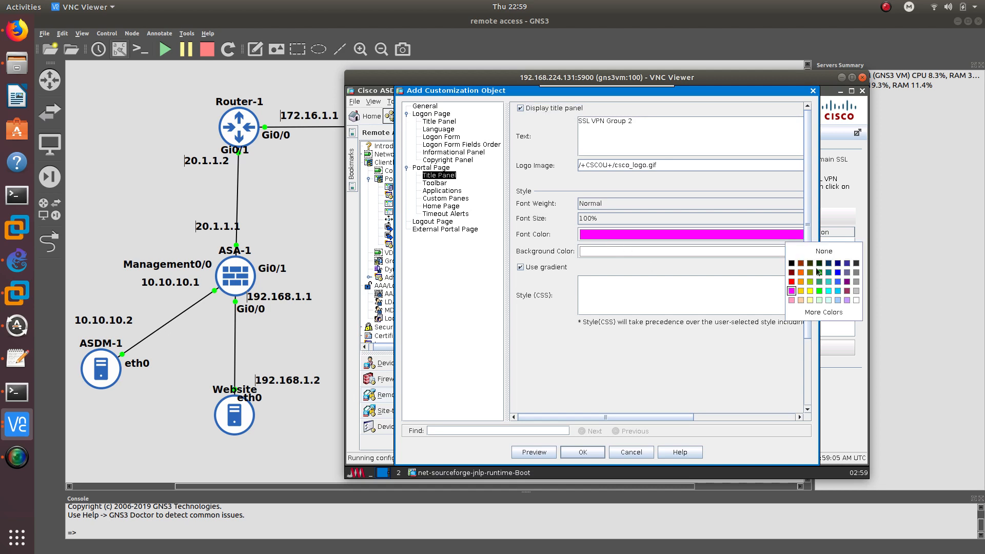
left_click(801, 279)
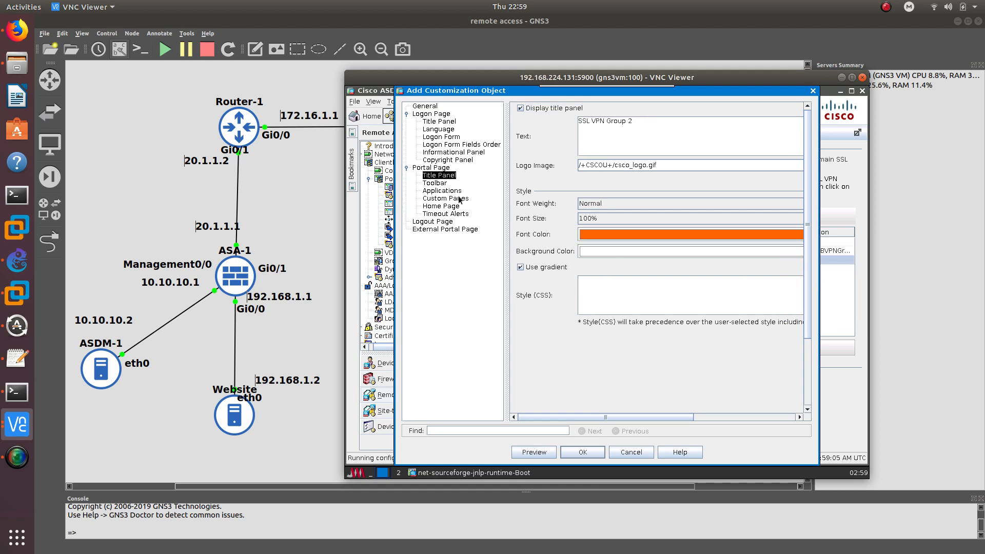
left_click(442, 184)
left_click(442, 192)
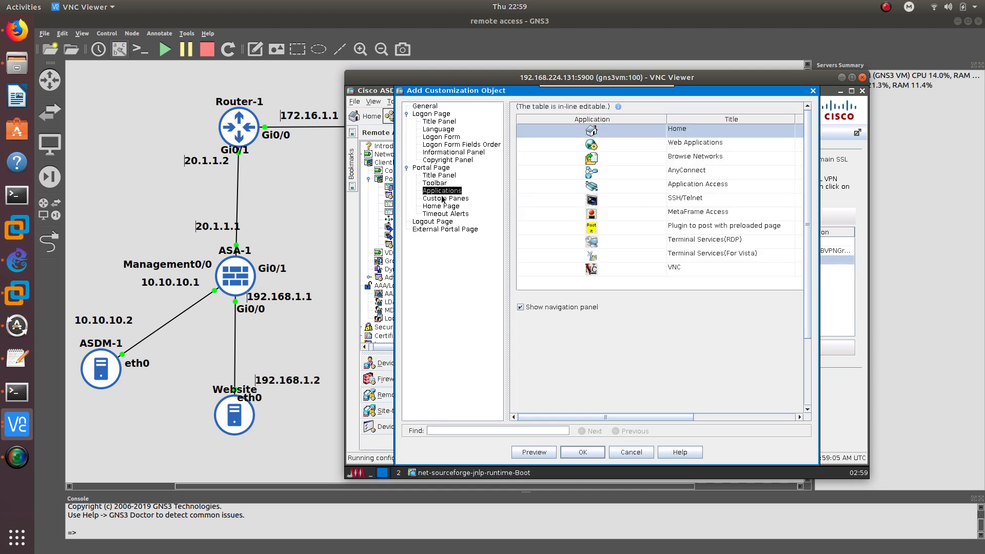
left_click(442, 199)
left_click(442, 206)
left_click(442, 214)
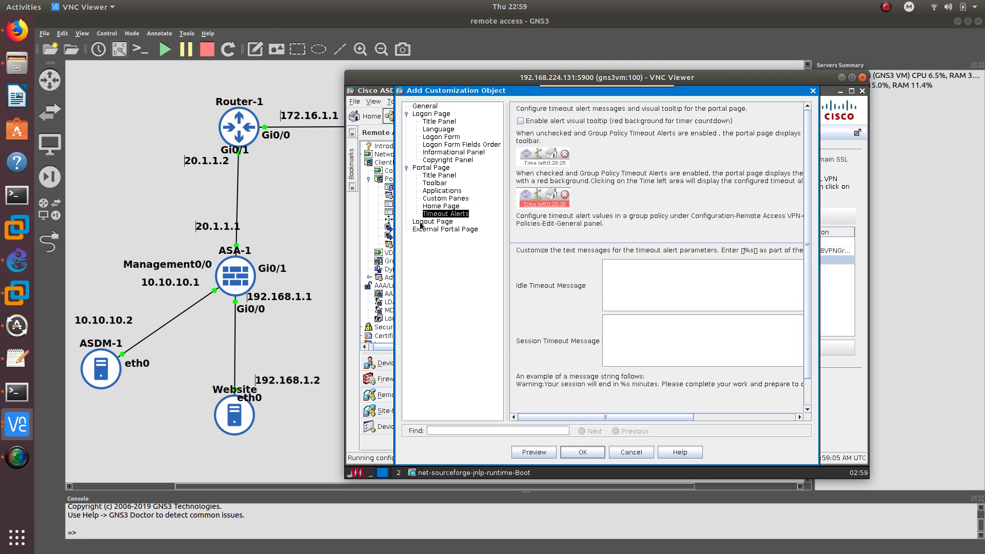
Change the logout page title to 'Logout. Group2', enable External Portal Page, and add the Group2 customization
left_click(421, 222)
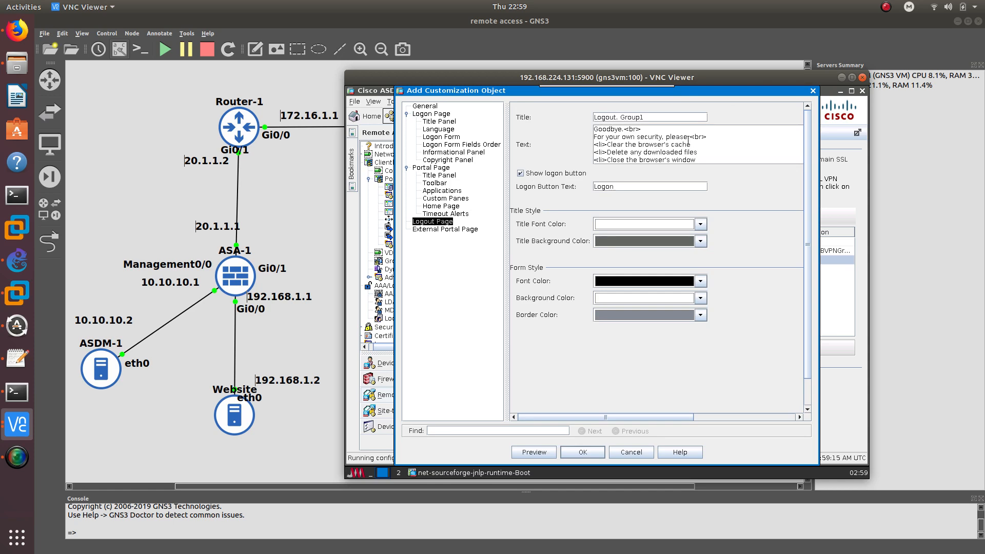
key("BackSpace")
left_click(431, 229)
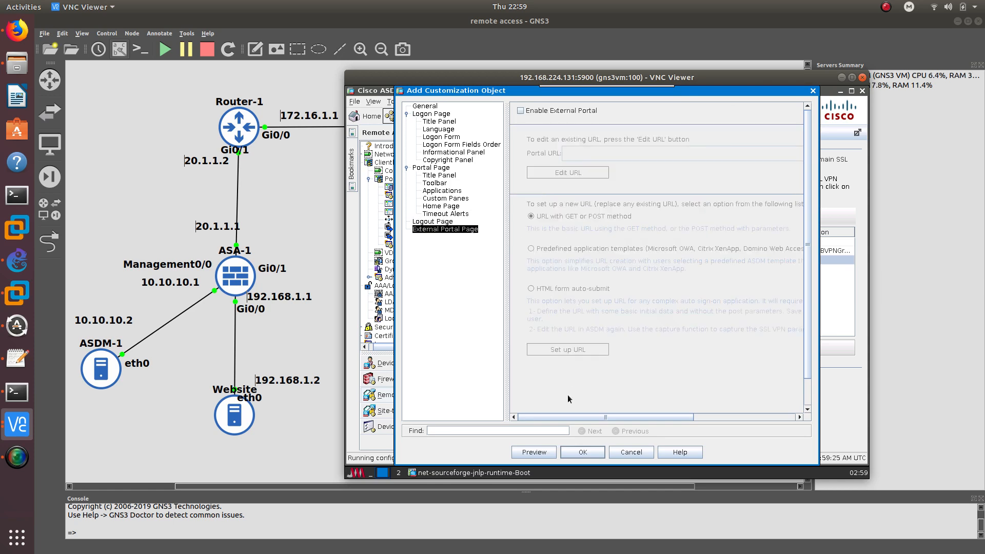
left_click(583, 453)
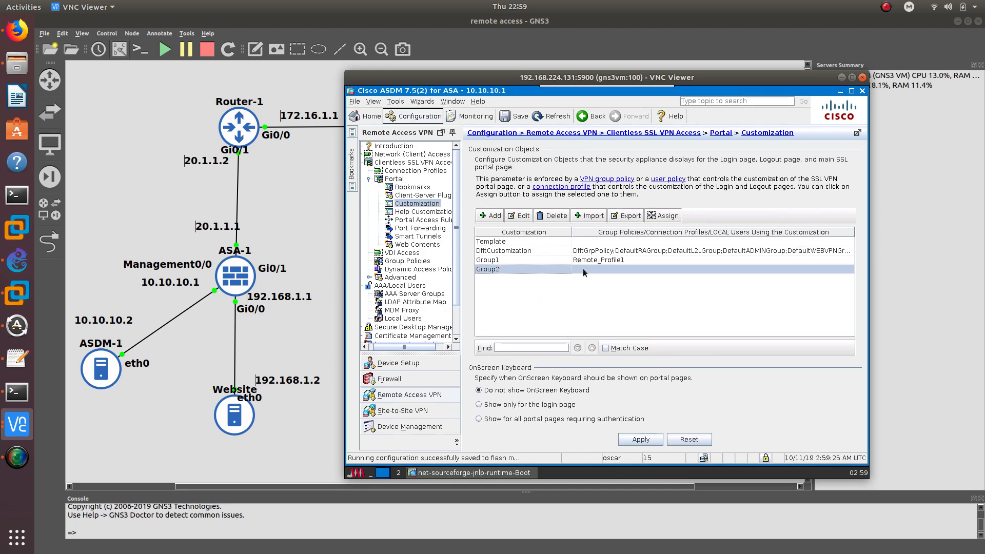
Apply the Group2 customization to the device and return to Connection Profiles
left_click(410, 171)
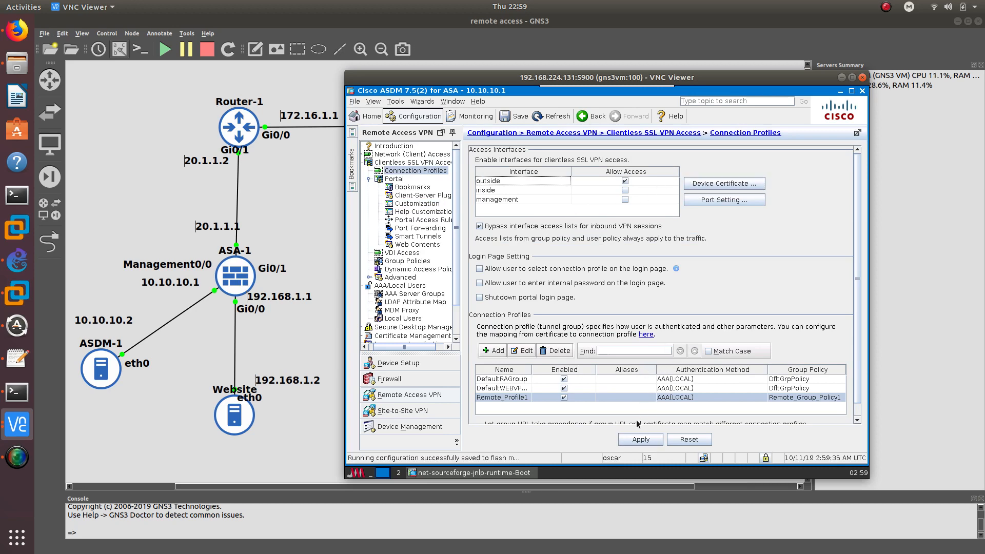
left_click(638, 440)
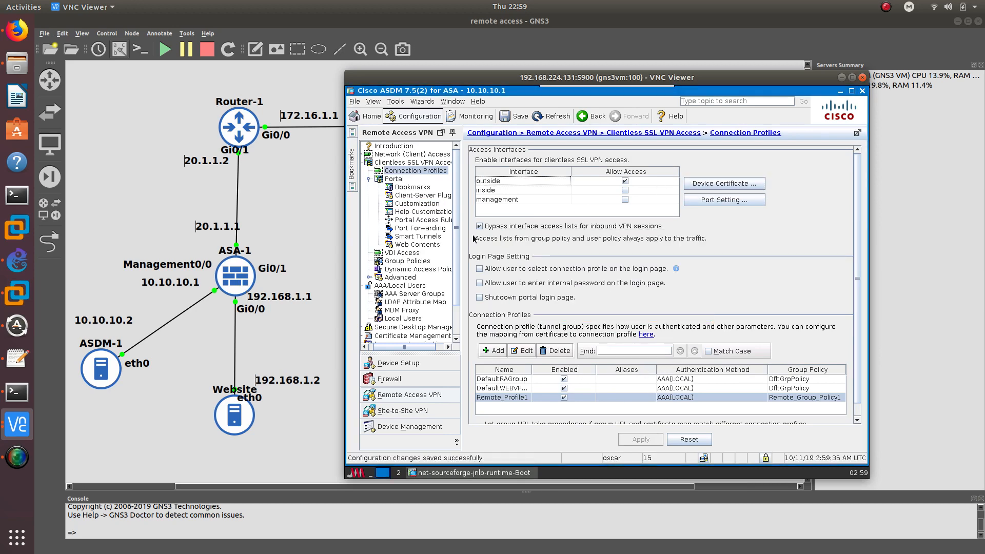
left_click(411, 203)
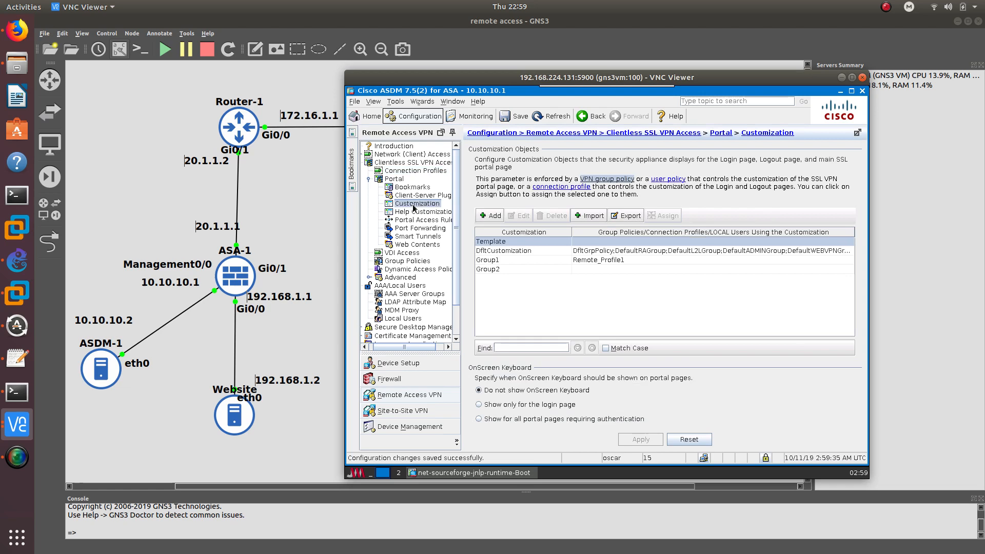
left_click(499, 269)
left_click(416, 171)
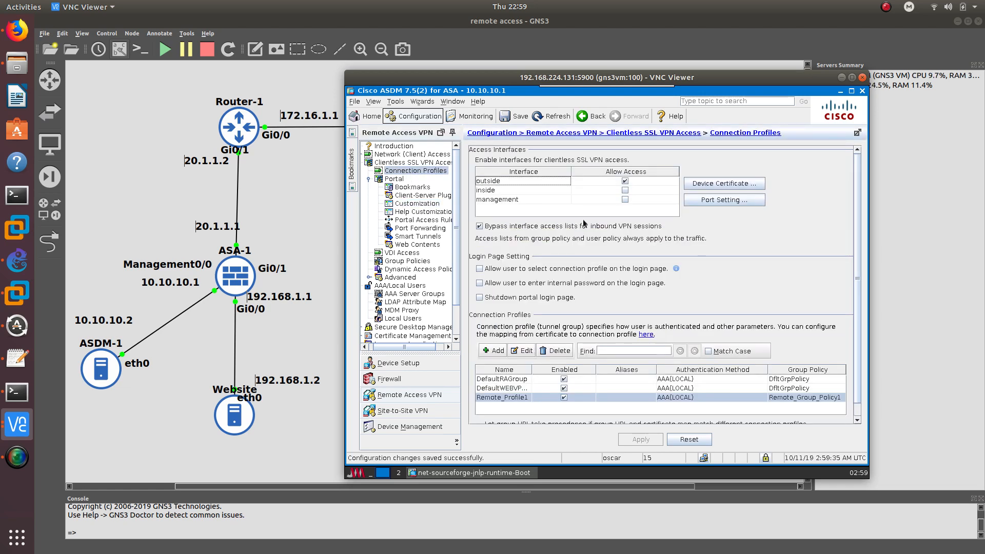
Add a new clientless connection profile named Remote_Profile2
left_click(492, 351)
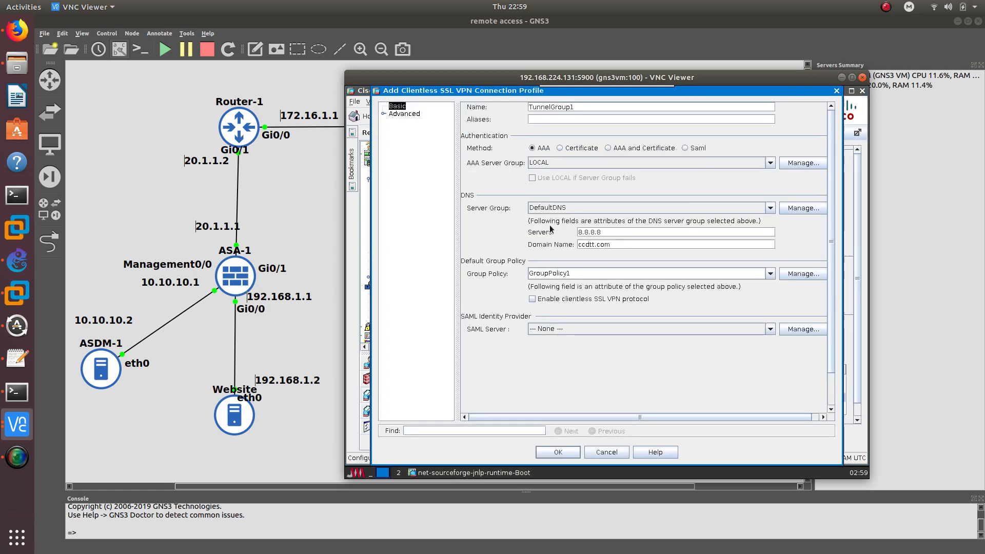
double_click(578, 107)
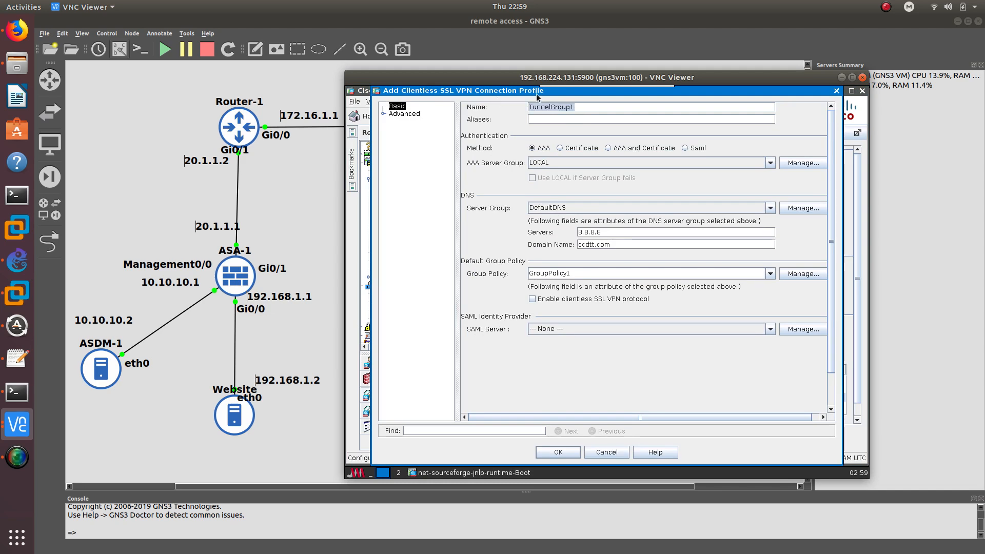
left_click_drag(539, 94, 550, 132)
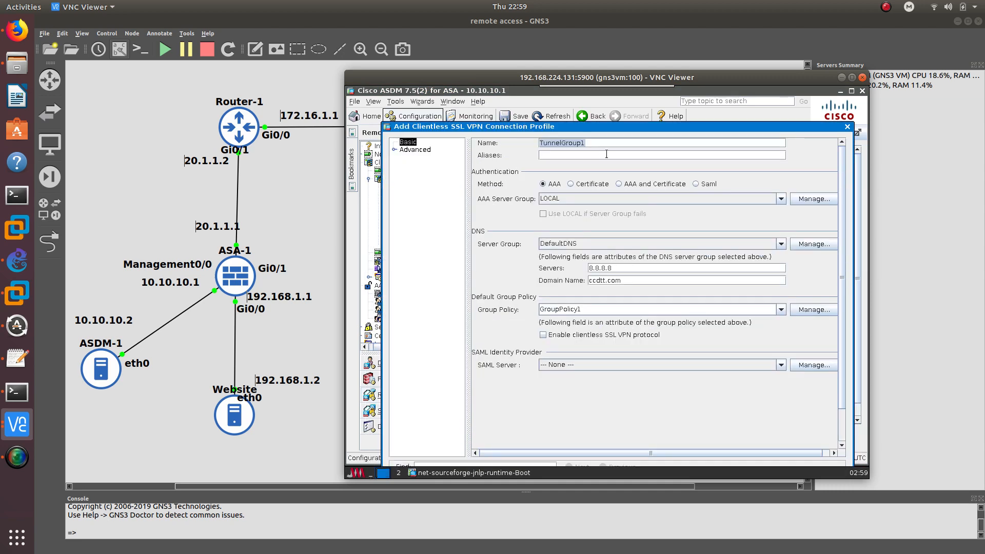
type("Remotew")
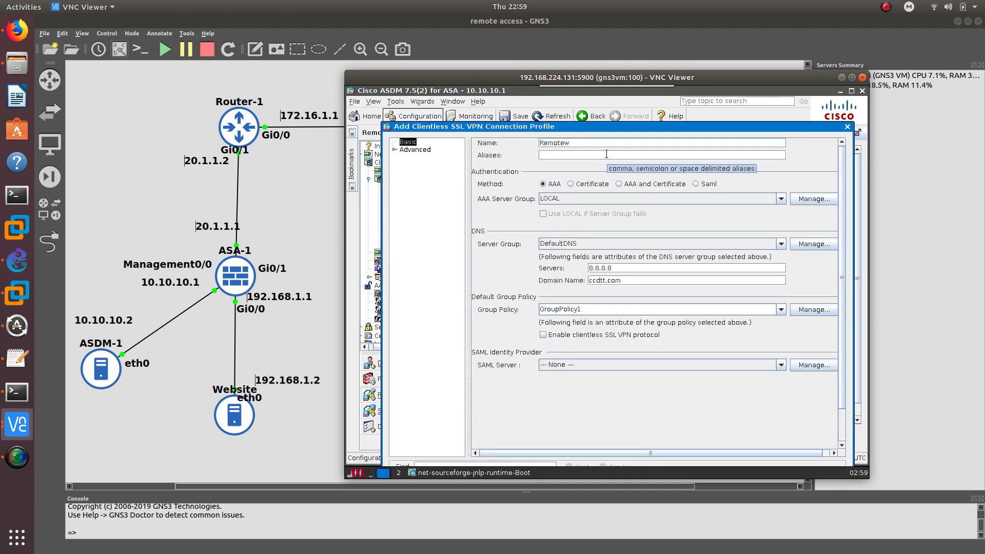
key("BackSpace")
type("_Profile2")
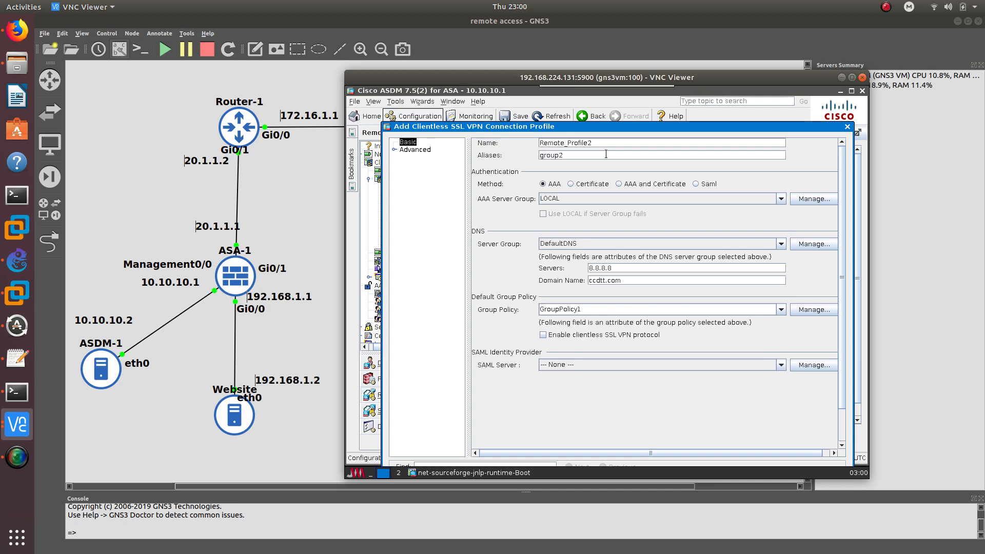
left_click_drag(582, 128, 569, 98)
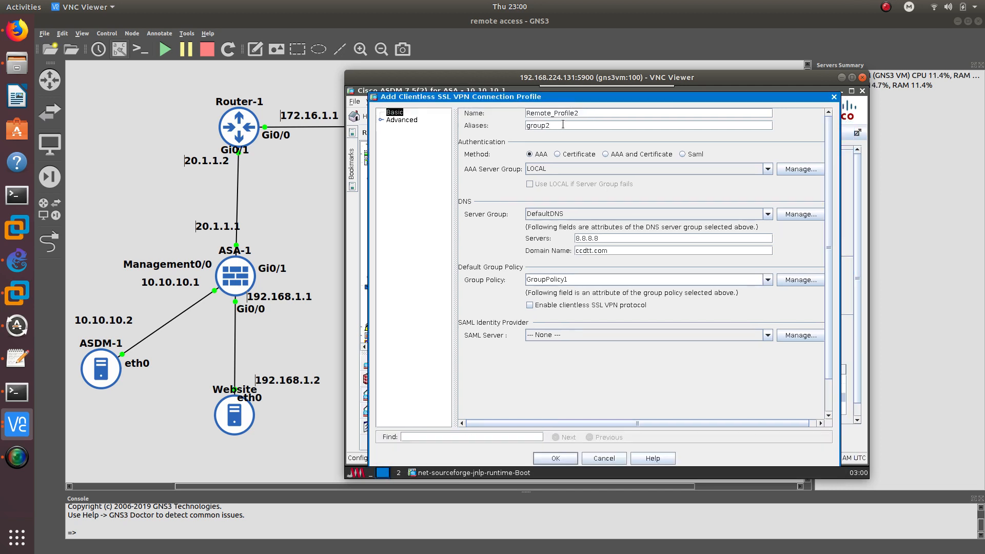
Correct the profile's alias to 'Group2' with a capital G
left_click(530, 128)
key("BackSpace")
type("G")
left_click(563, 127)
left_click(390, 120)
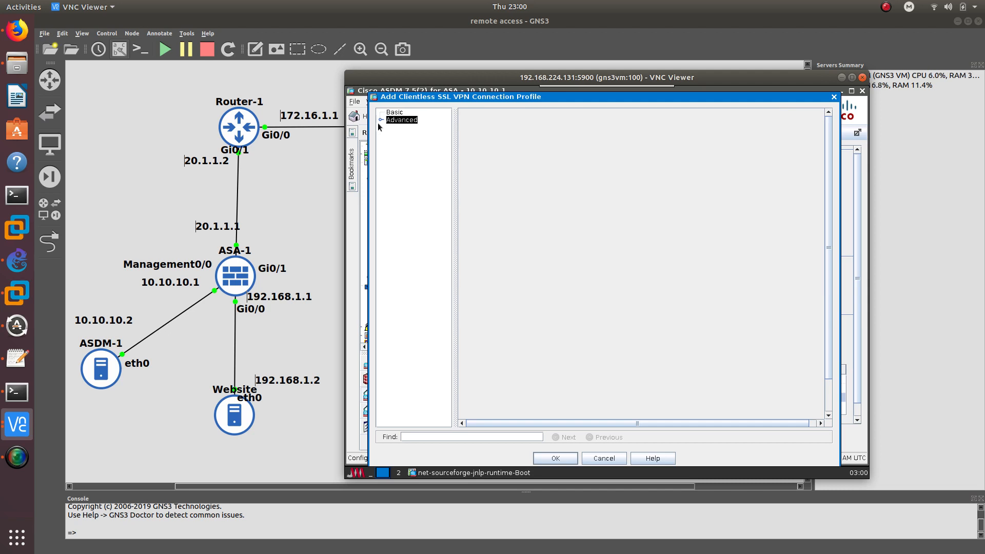
Assign the Group2 page customization to Remote_Profile2's clientless SSL VPN settings
left_click(381, 120)
left_click(380, 120)
left_click(381, 120)
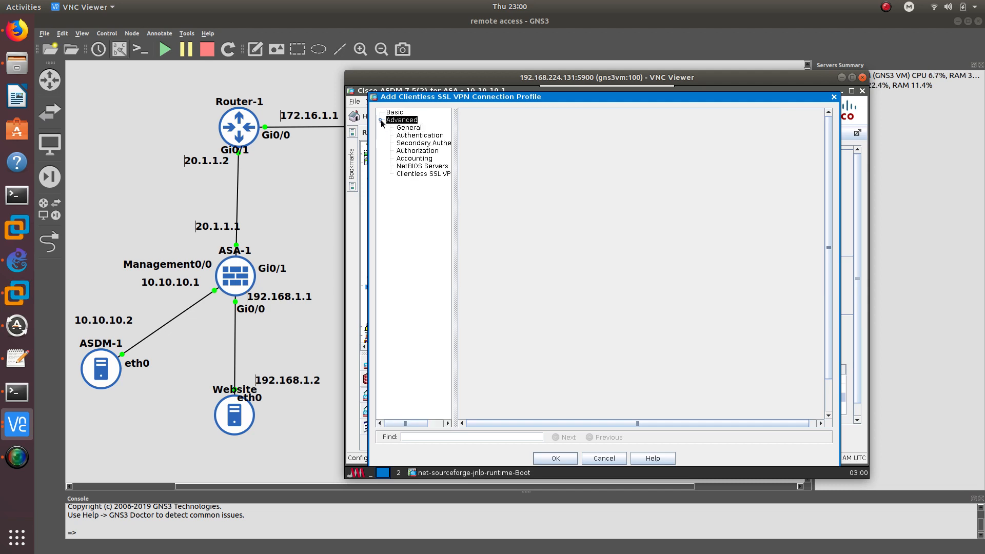
left_click(416, 174)
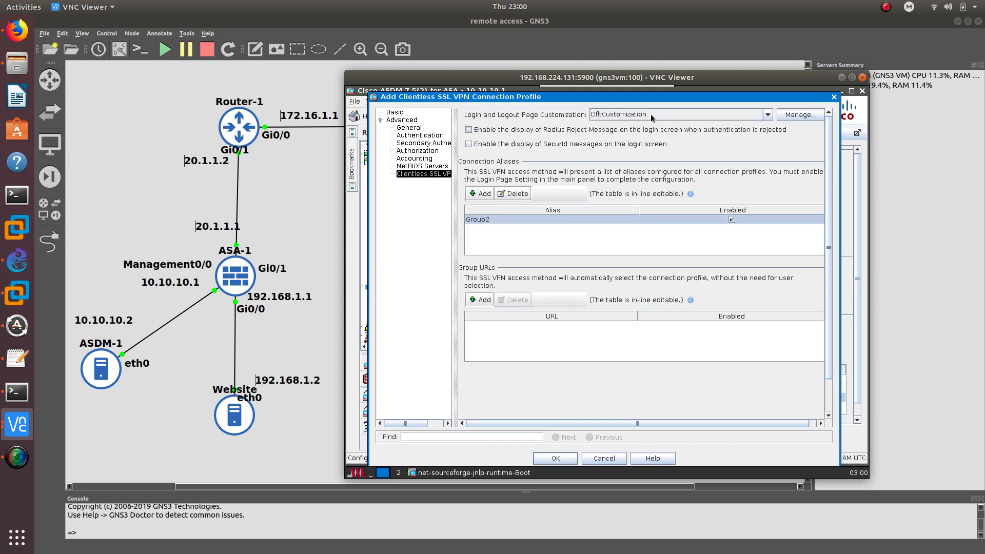
left_click(768, 114)
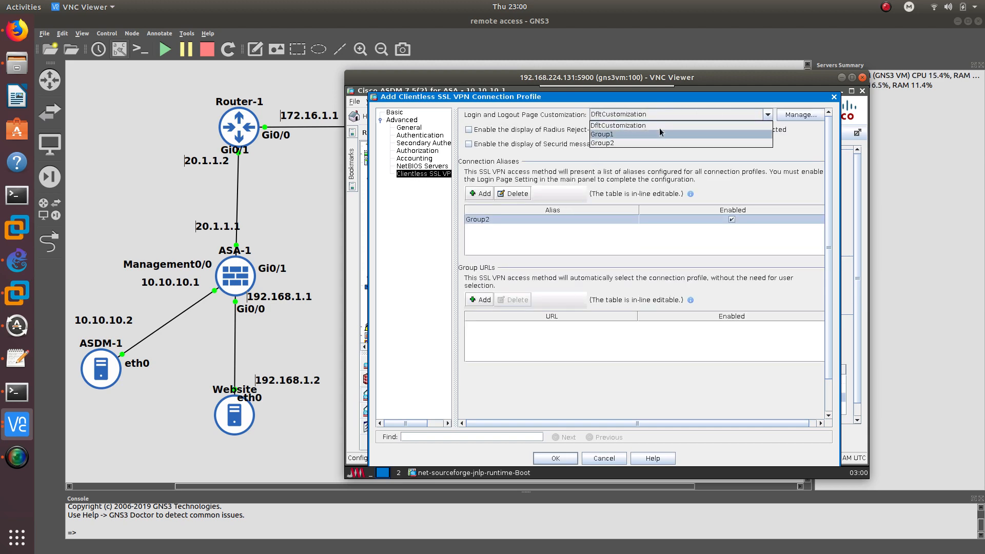
left_click(612, 142)
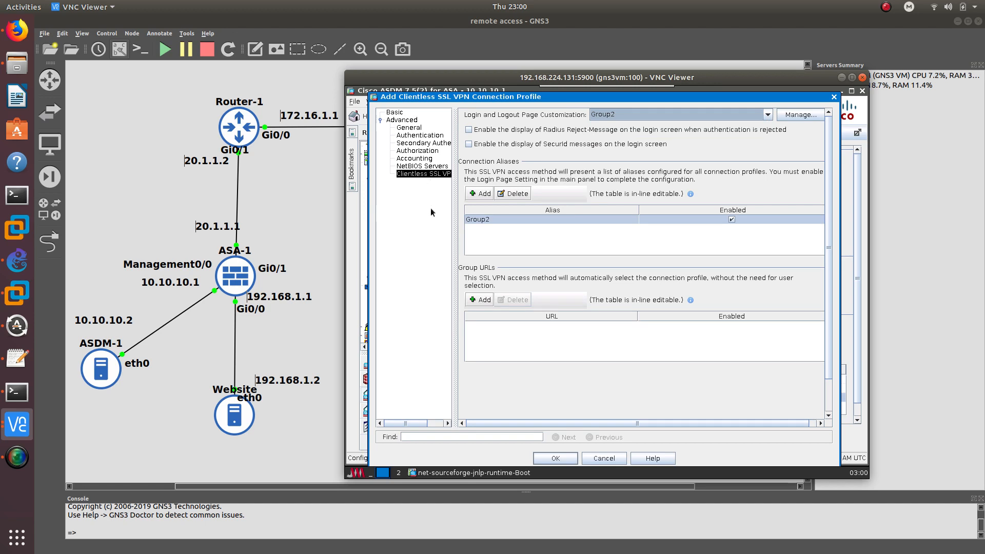
left_click(480, 302)
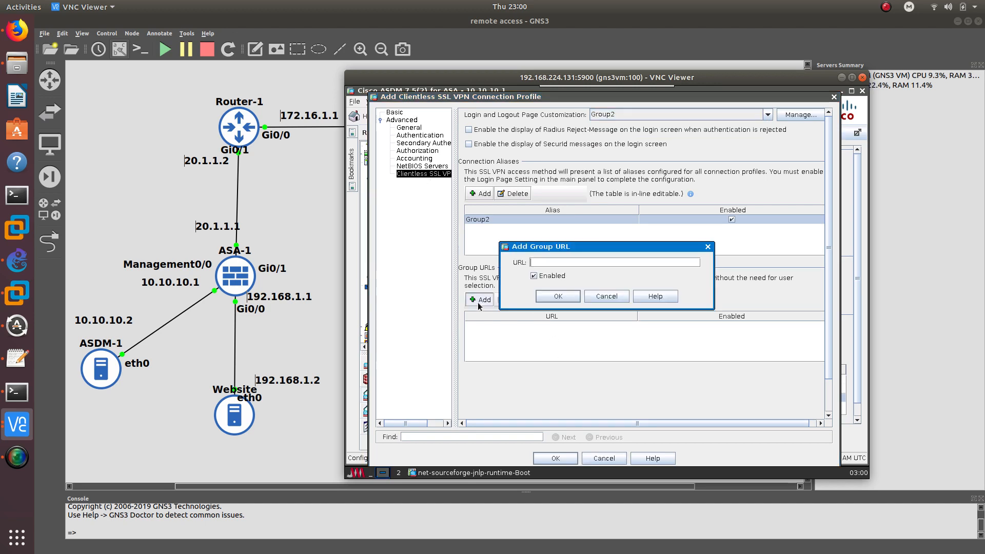
type("https://2")
type("Logo  SSL VPN Service Group1")
type("0")
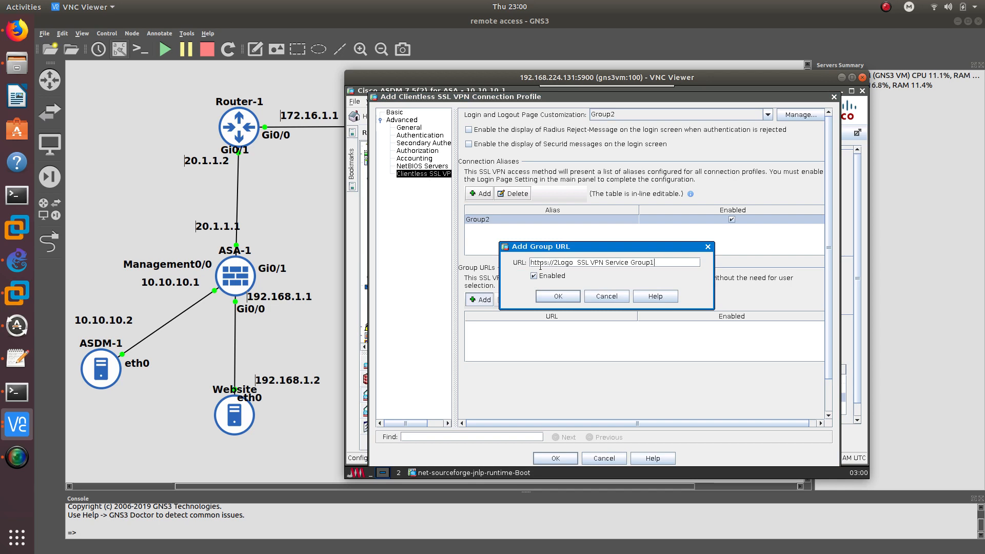
key("BackSpace")
key("BackSpace")
key("BackSpace")
key("BackSpace")
key("BackSpace")
key("BackSpace")
key("BackSpace")
key("BackSpace")
key("BackSpace")
key("BackSpace")
key("BackSpace")
key("BackSpace")
key("BackSpace")
key("BackSpace")
key("BackSpace")
key("BackSpace")
key("BackSpace")
key("BackSpace")
key("BackSpace")
key("BackSpace")
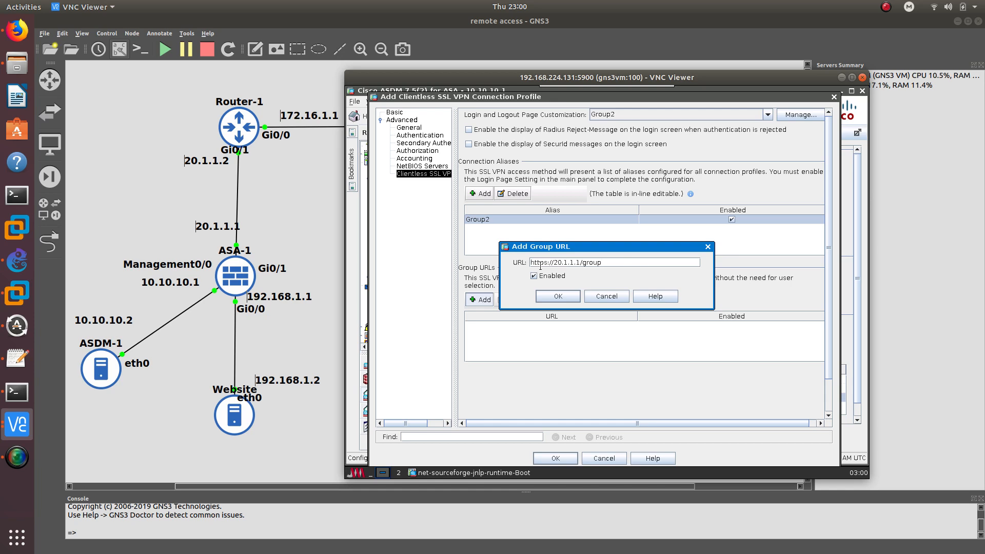
type("2")
left_click(556, 297)
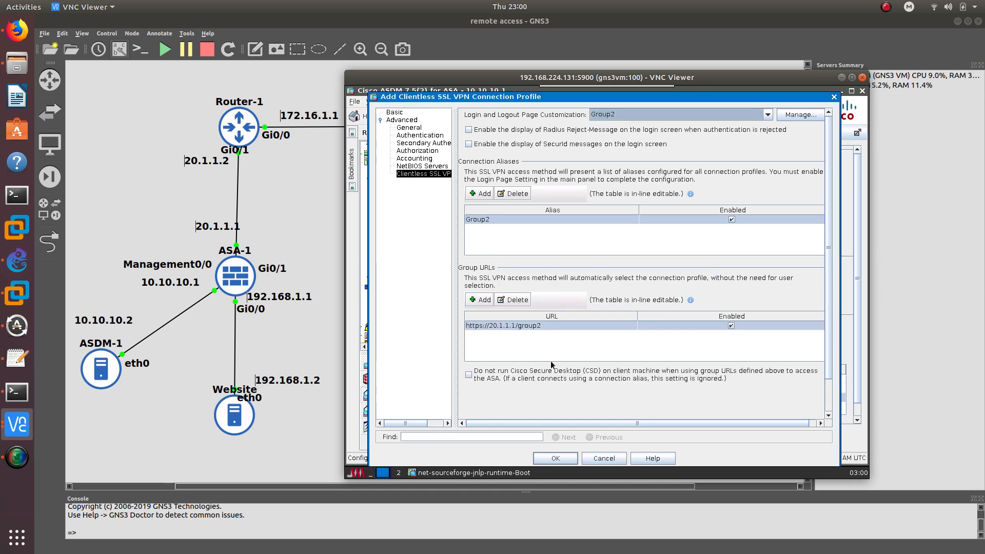
left_click(562, 457)
left_click(632, 438)
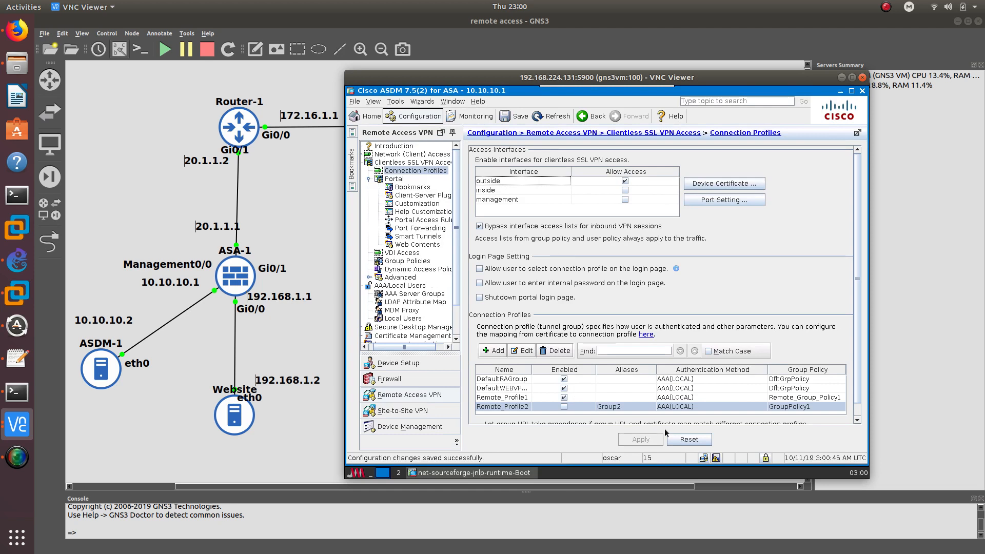
Start a new bookmark list named Bookmarks2 alongside Bookmarks1
left_click(412, 188)
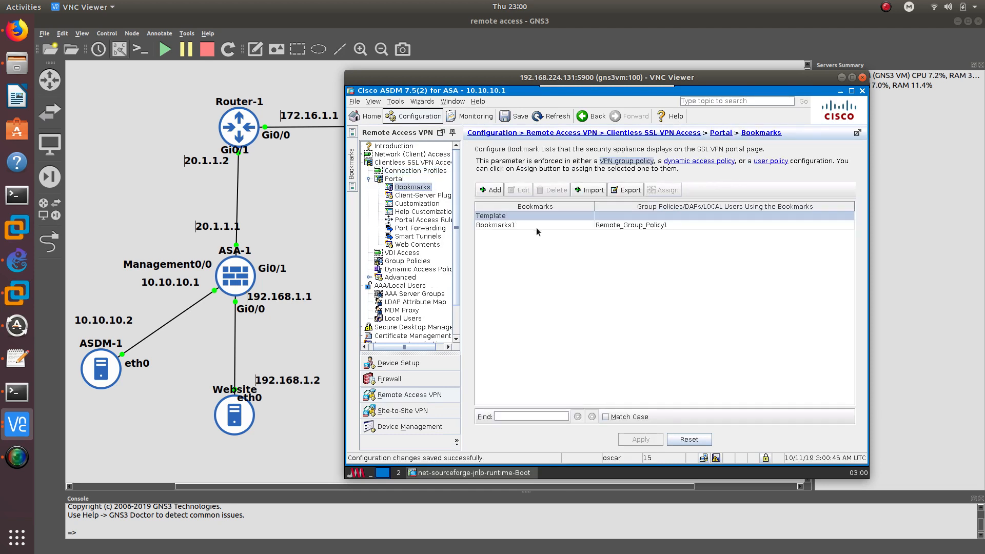
left_click(572, 225)
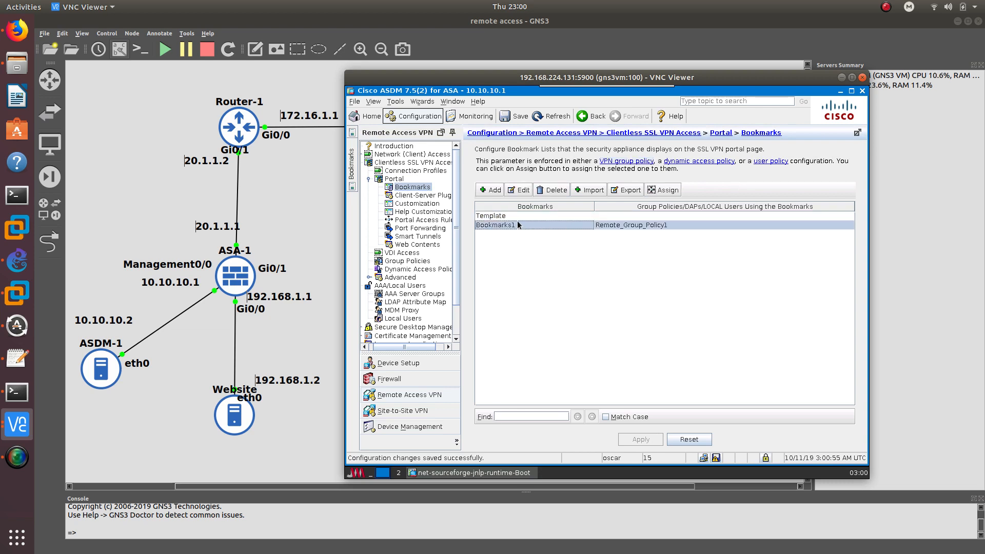
left_click(494, 190)
type("boo")
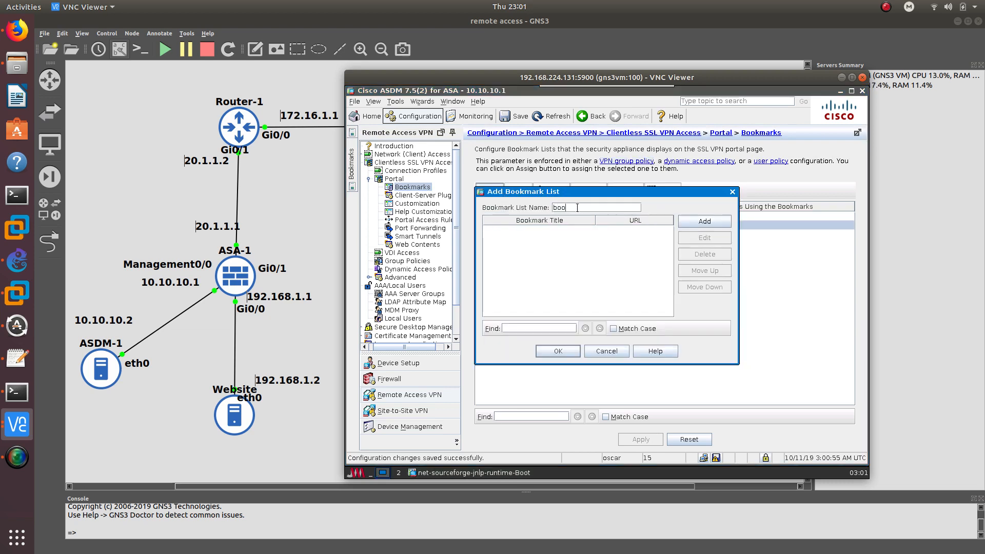
type("oookmarks2")
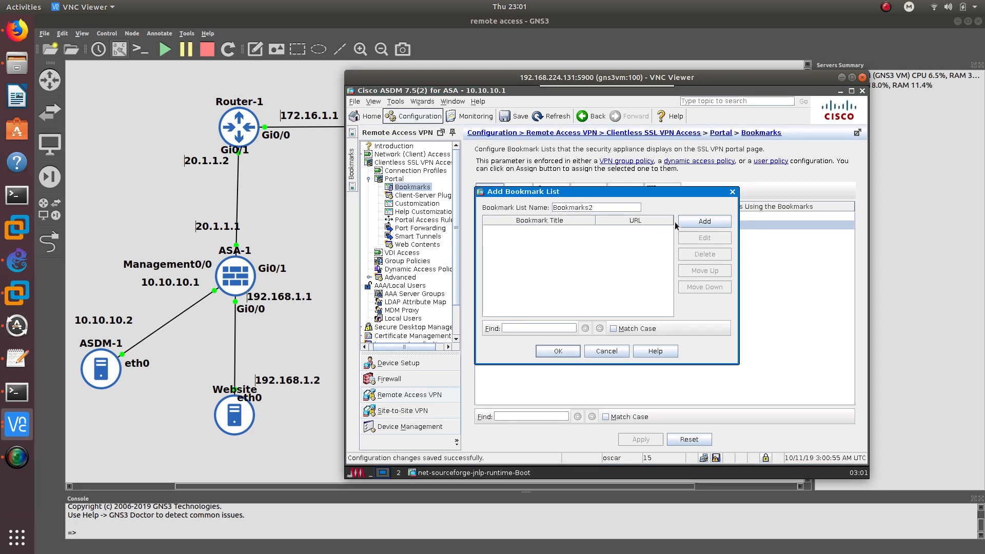
left_click(689, 220)
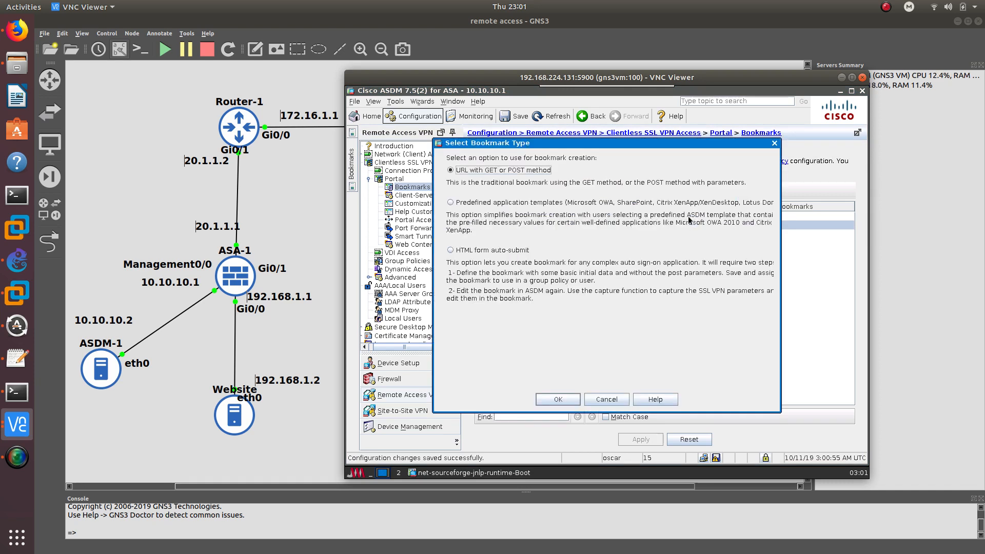
left_click(547, 400)
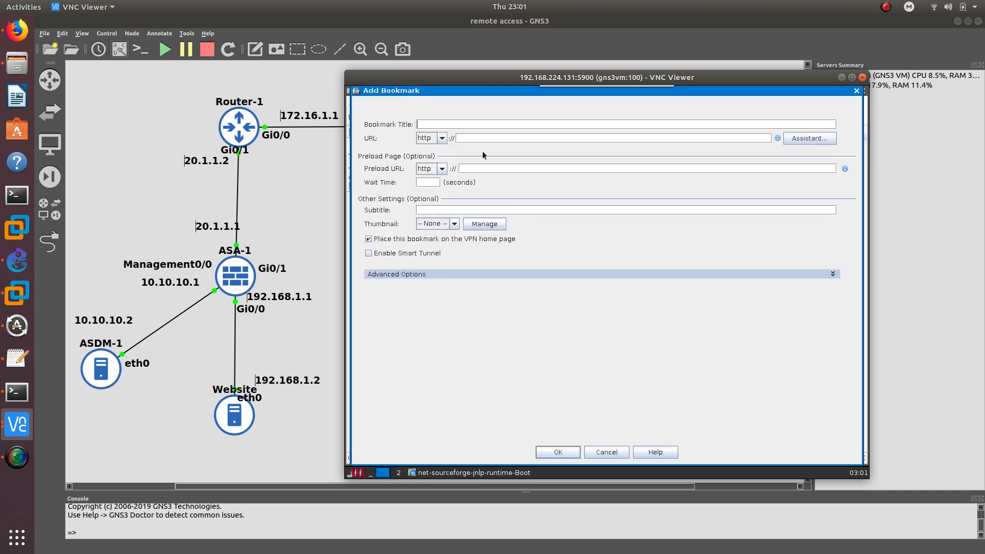
type("W")
type("eb")
type("192.168.1.2")
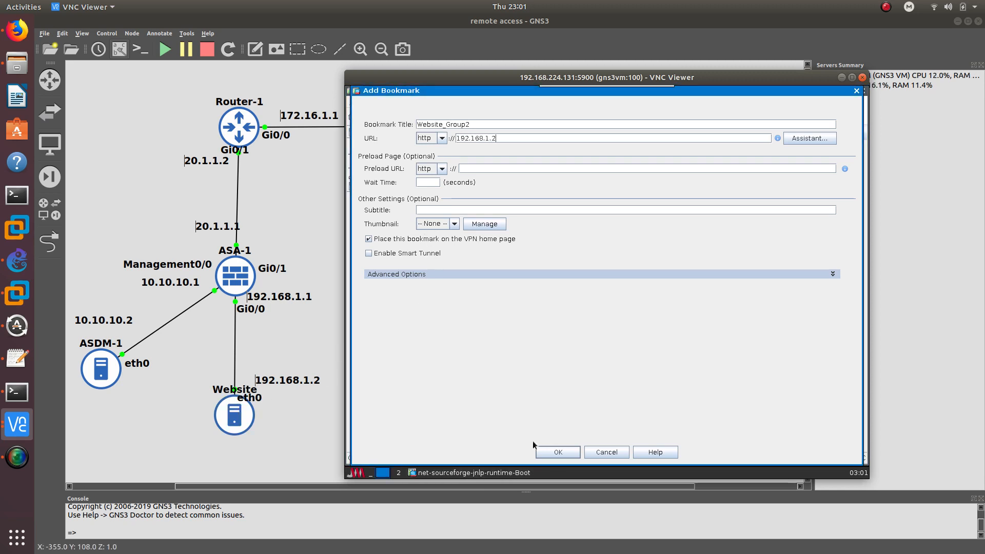
left_click(557, 453)
left_click(562, 350)
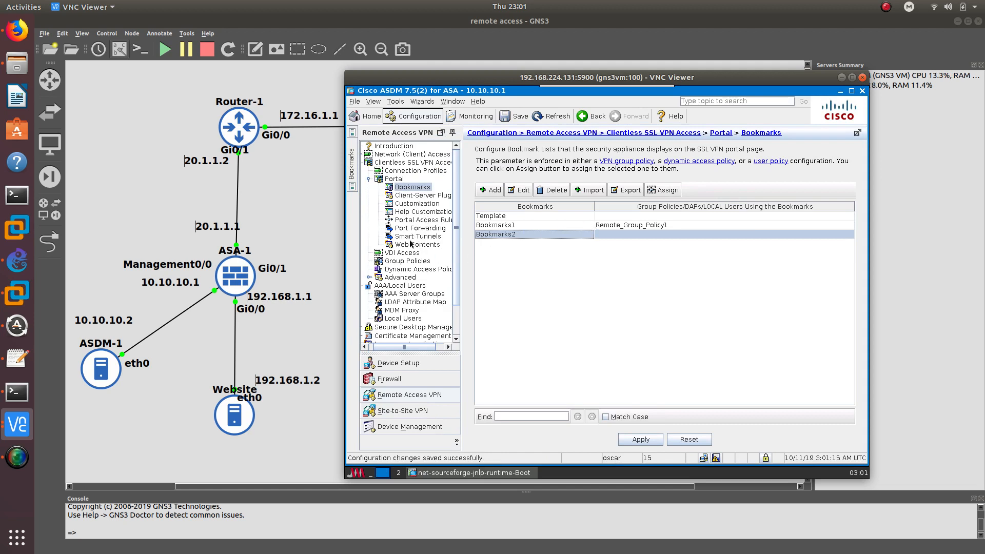
left_click(407, 261)
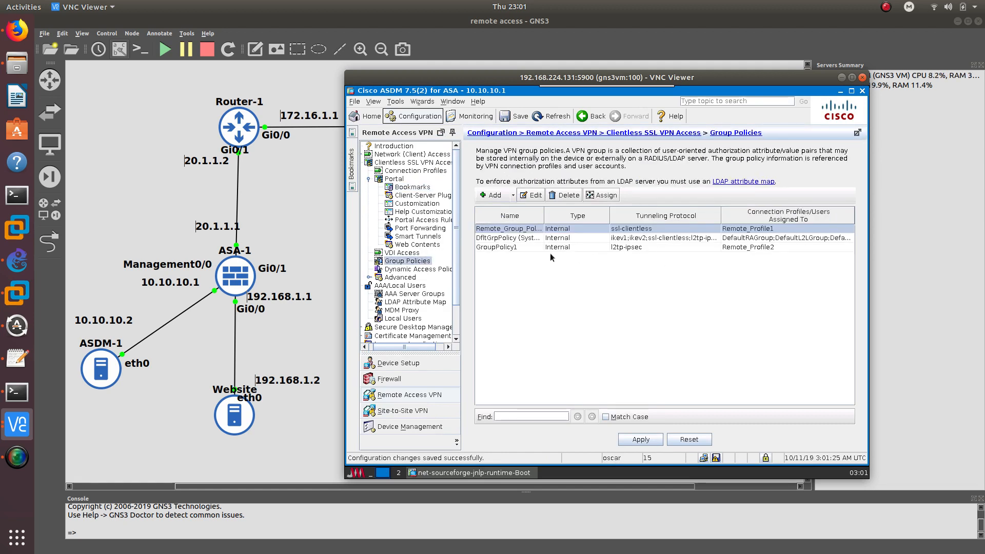
Add a new internal group policy named Remote_Group_policy2
left_click(508, 194)
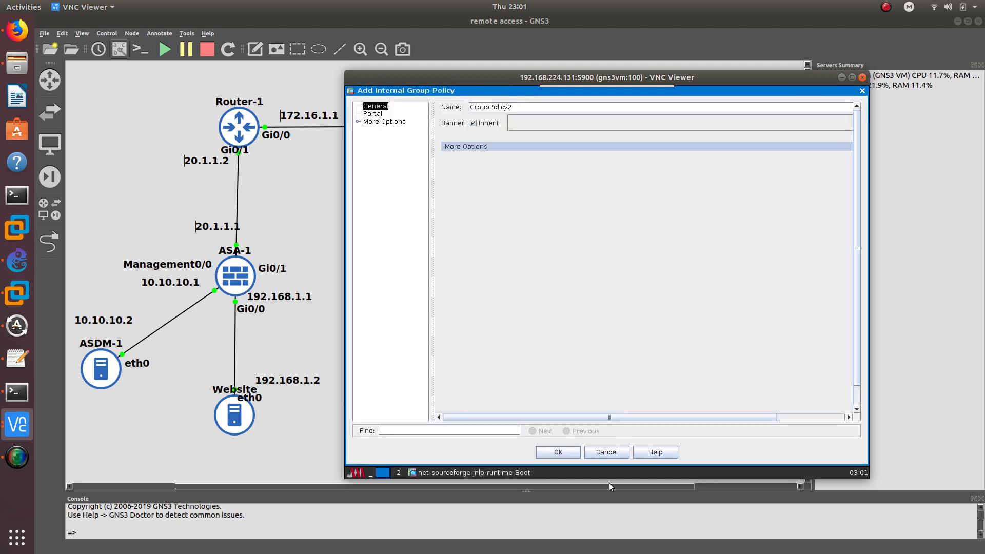
left_click(616, 451)
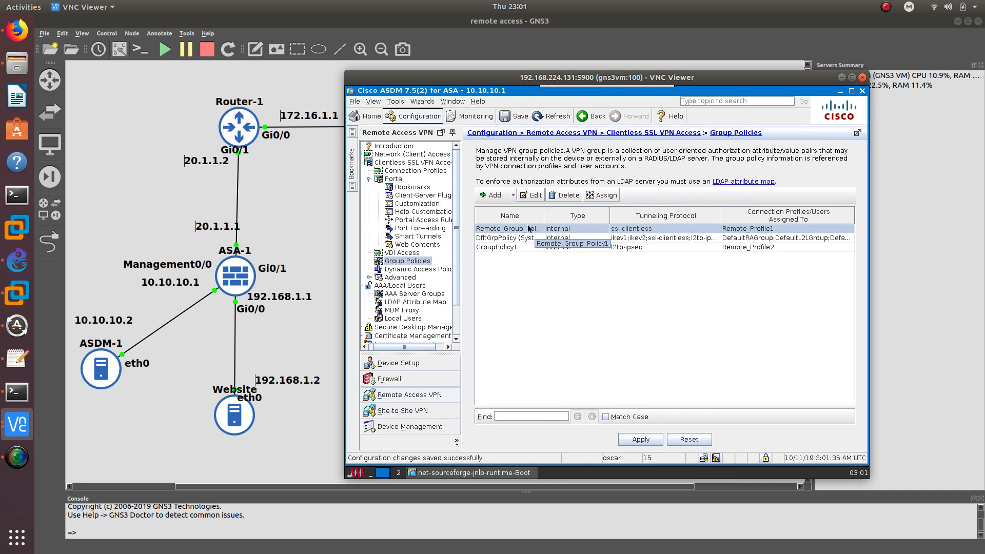
left_click(491, 195)
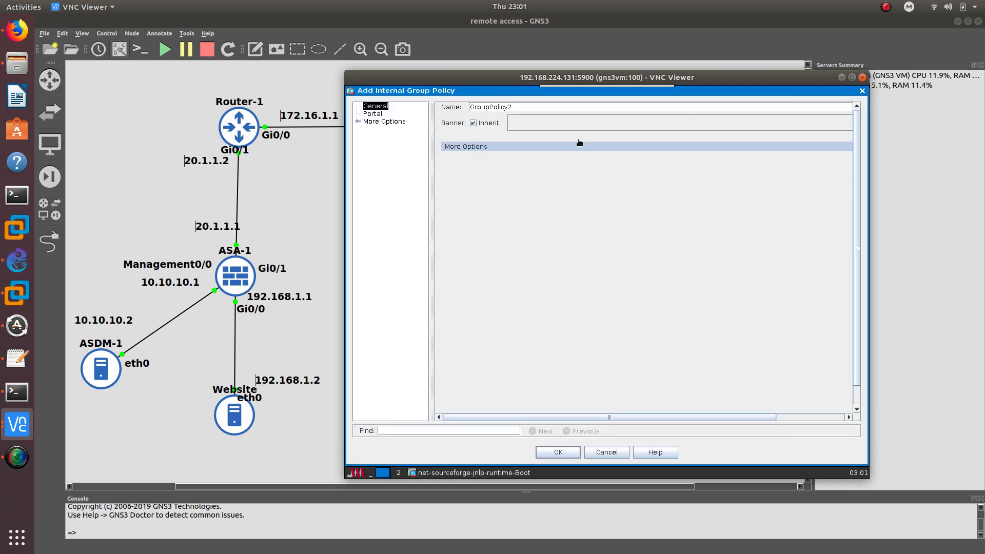
double_click(557, 107)
type("Remote_Group_polic")
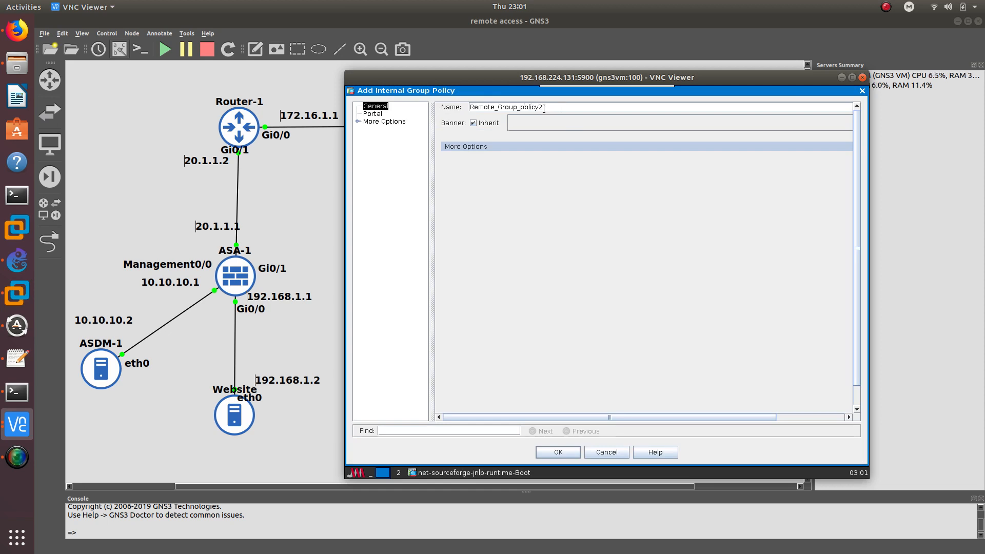
Set the banner to 'Welcome to group 2' and allow only Clientless SSL VPN tunneling
left_click(481, 123)
type("Wel")
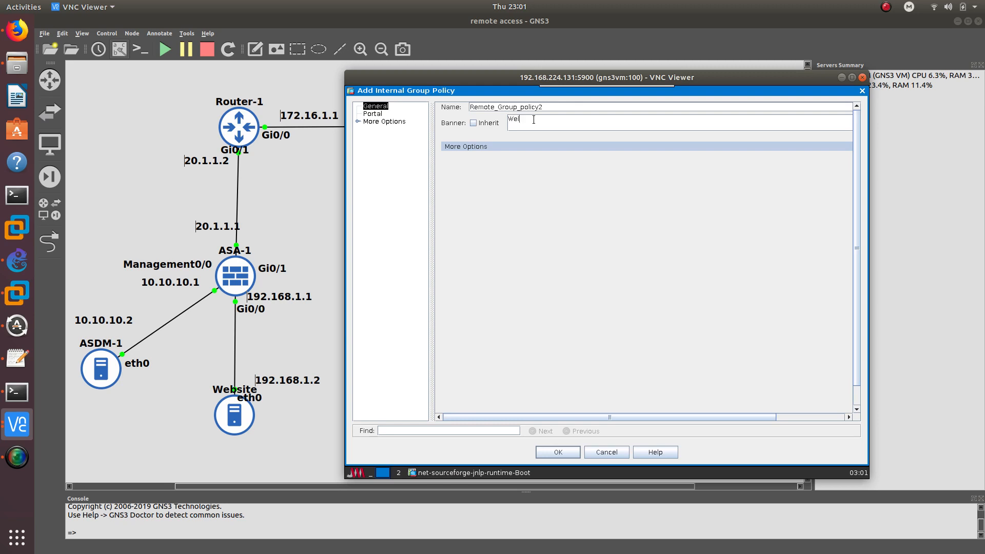
type("come to group 2")
left_click(464, 146)
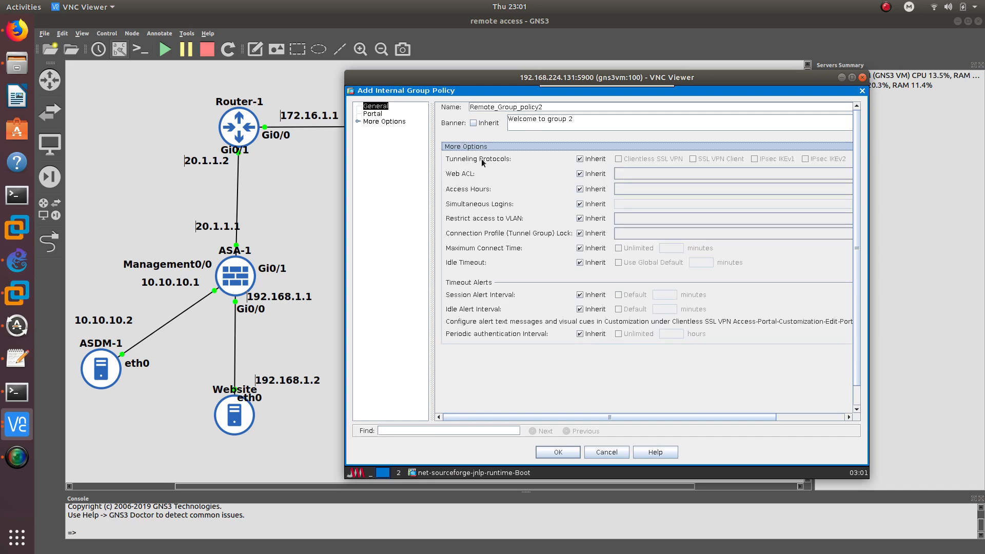
left_click(580, 159)
left_click(619, 159)
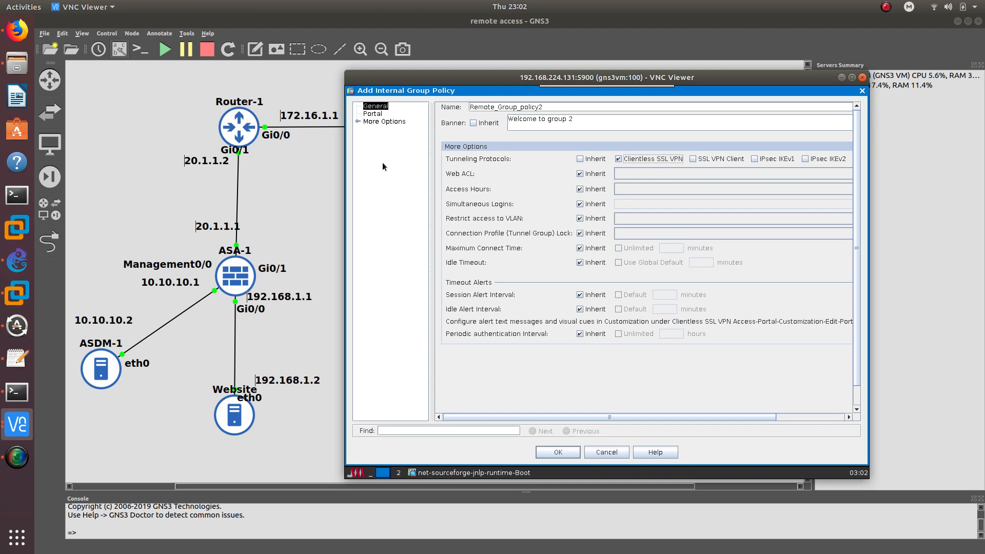
Use Bookmarks2 as the policy's bookmark list, then save and apply the policy
left_click(375, 122)
left_click(373, 114)
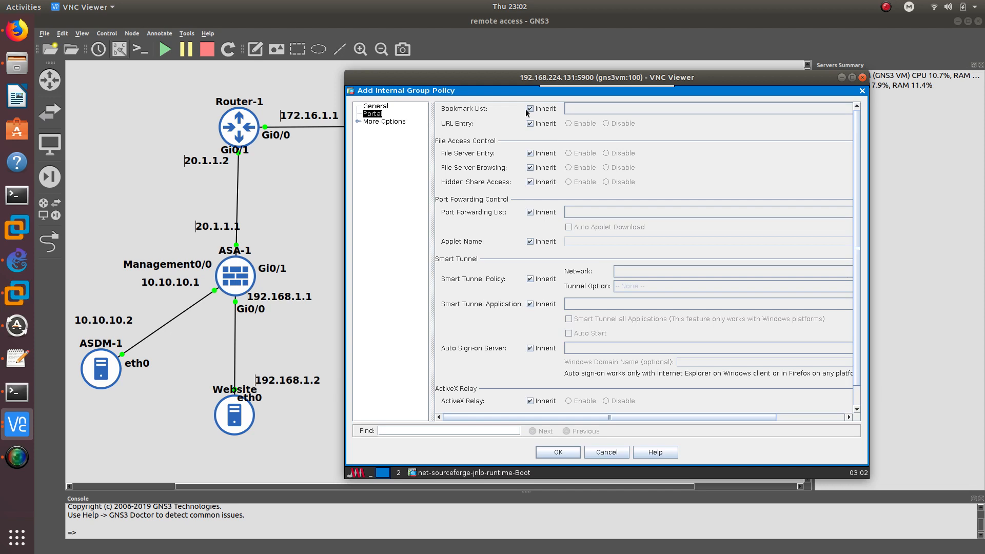
left_click(526, 109)
left_click(609, 109)
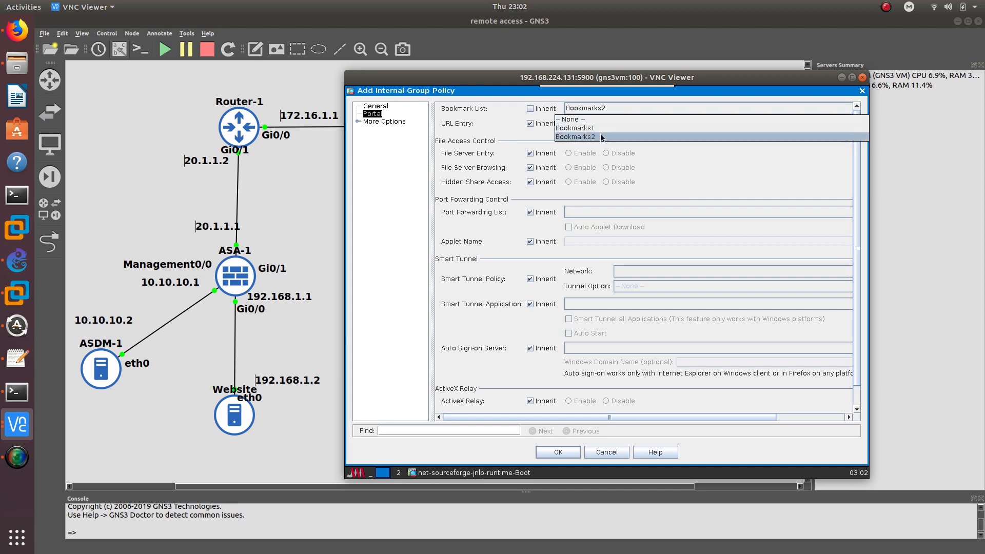
left_click(600, 133)
left_click(375, 121)
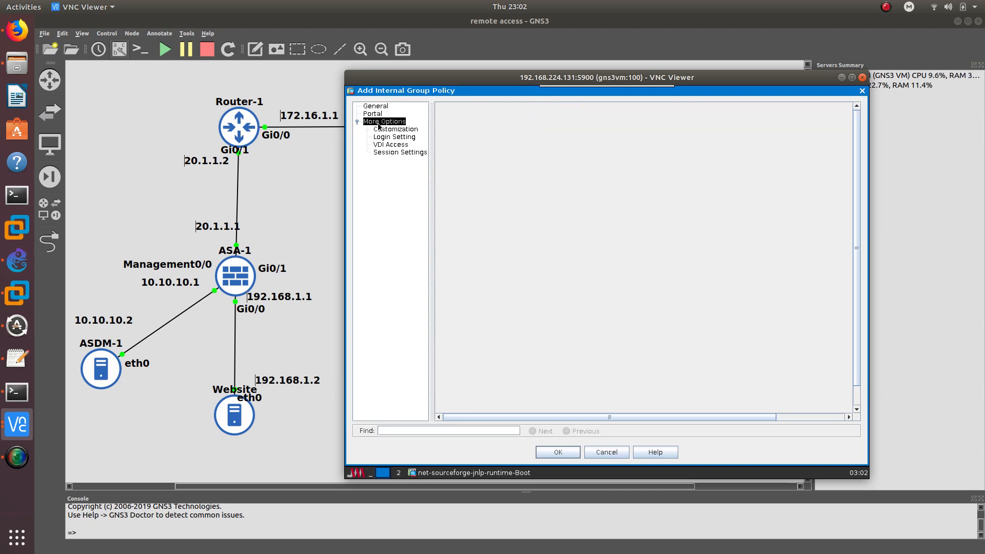
left_click(376, 107)
left_click(377, 113)
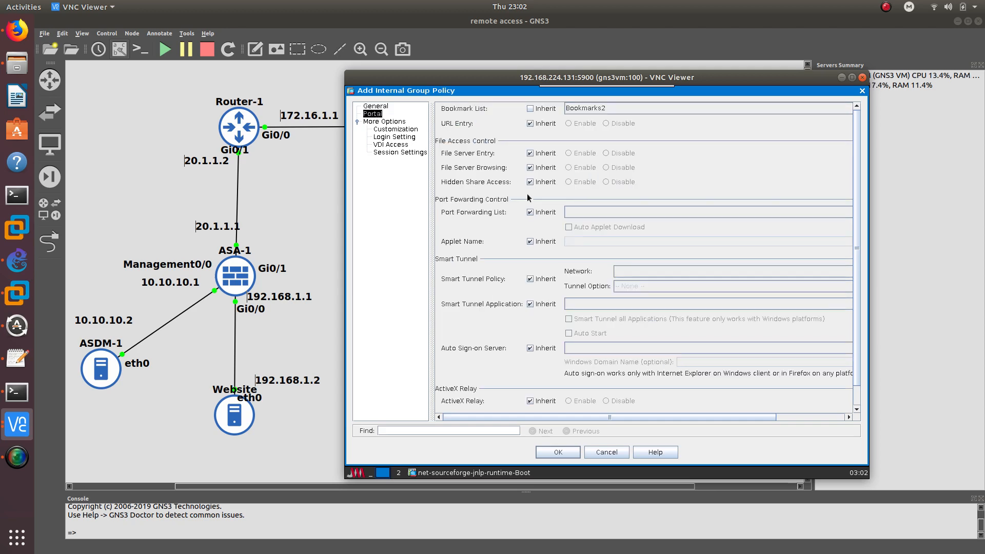
scroll(507, 308, "down", 3)
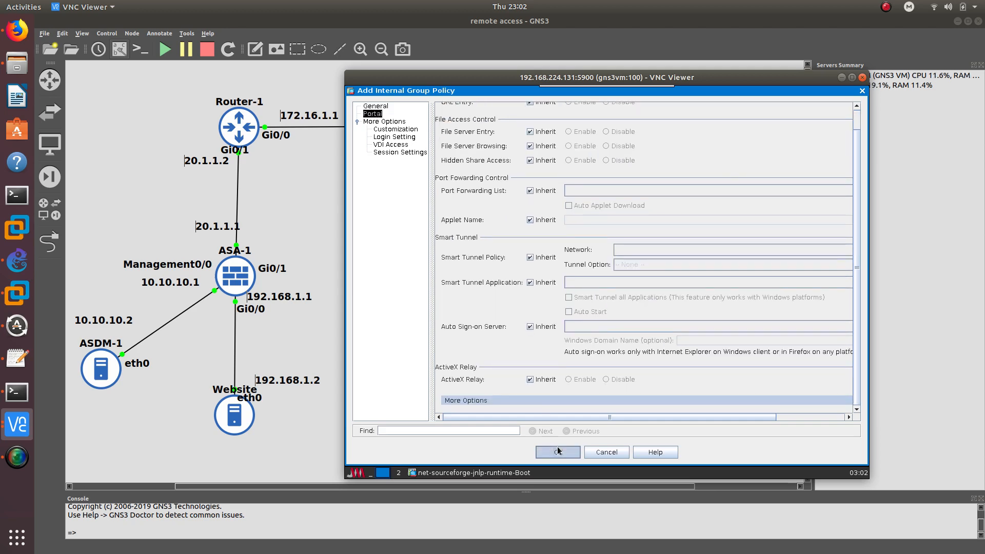
left_click(557, 448)
left_click(628, 441)
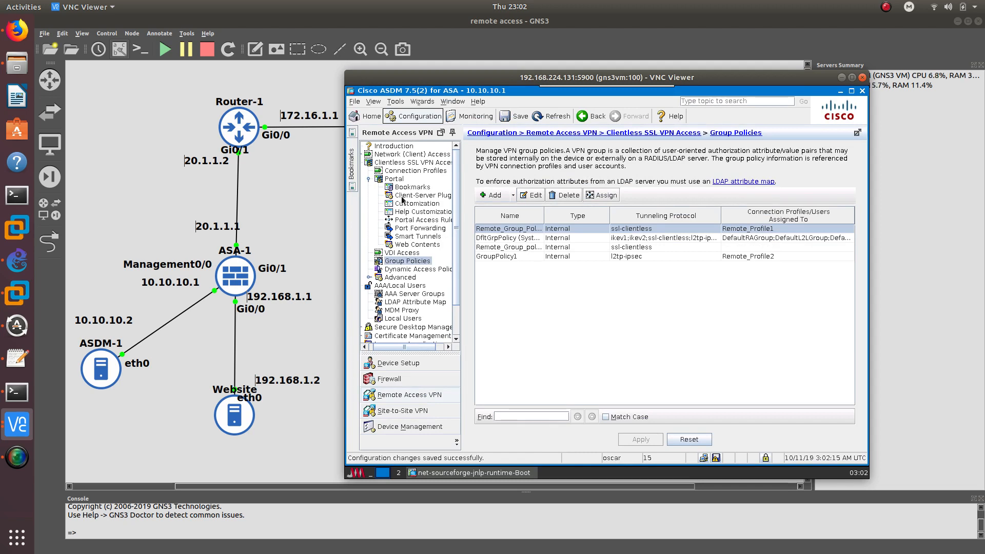
left_click(410, 172)
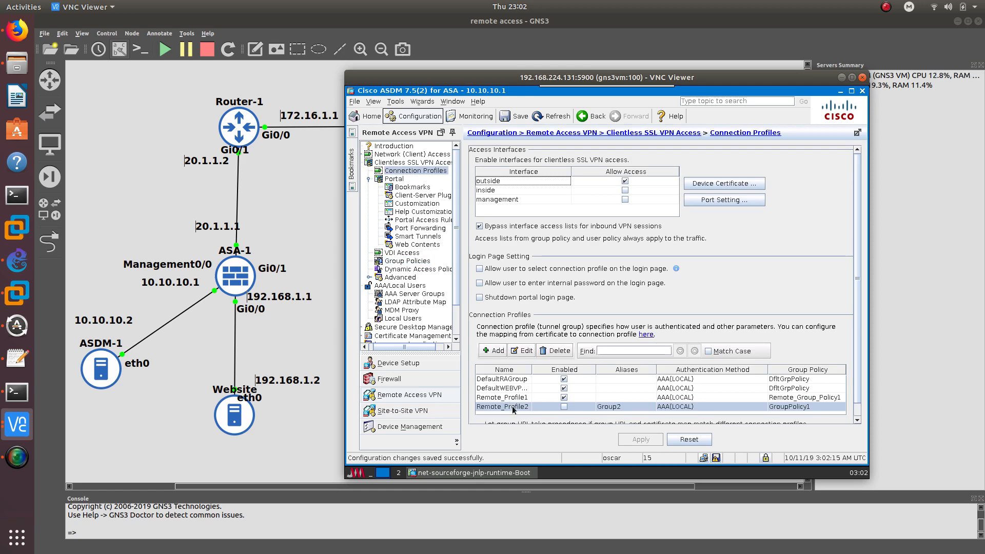
Switch Remote_Profile2's group policy from GroupPolicy1 to Remote_Group_policy2 and save
double_click(512, 406)
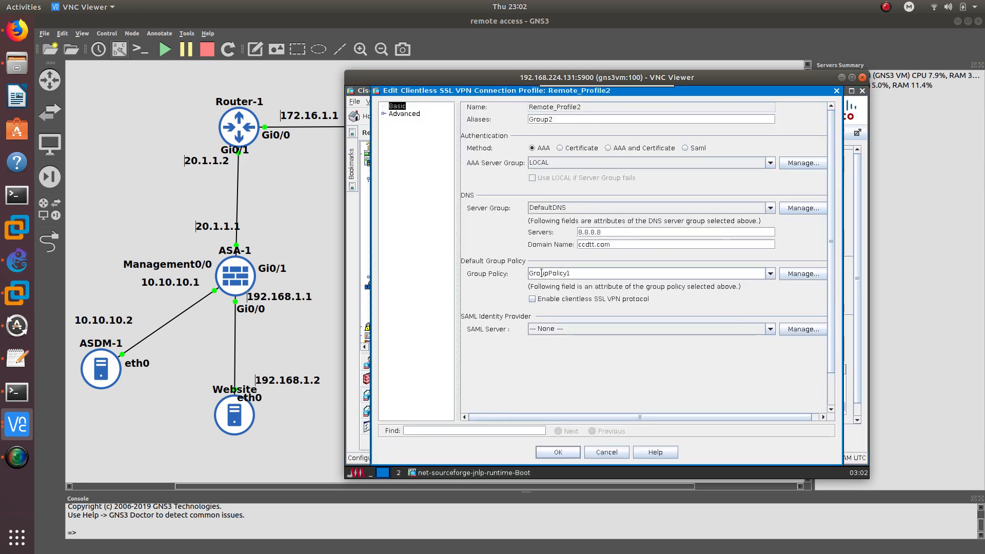
left_click(769, 275)
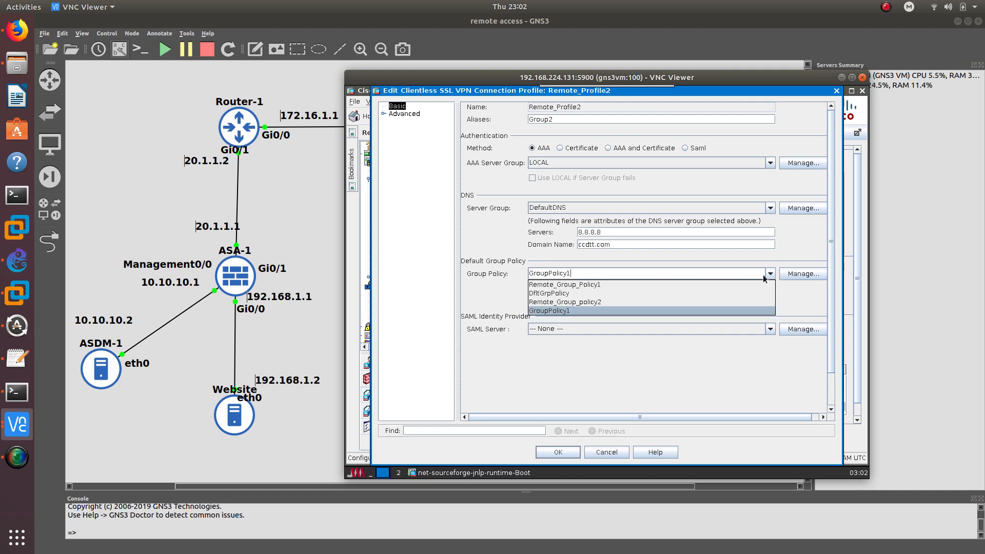
left_click(663, 302)
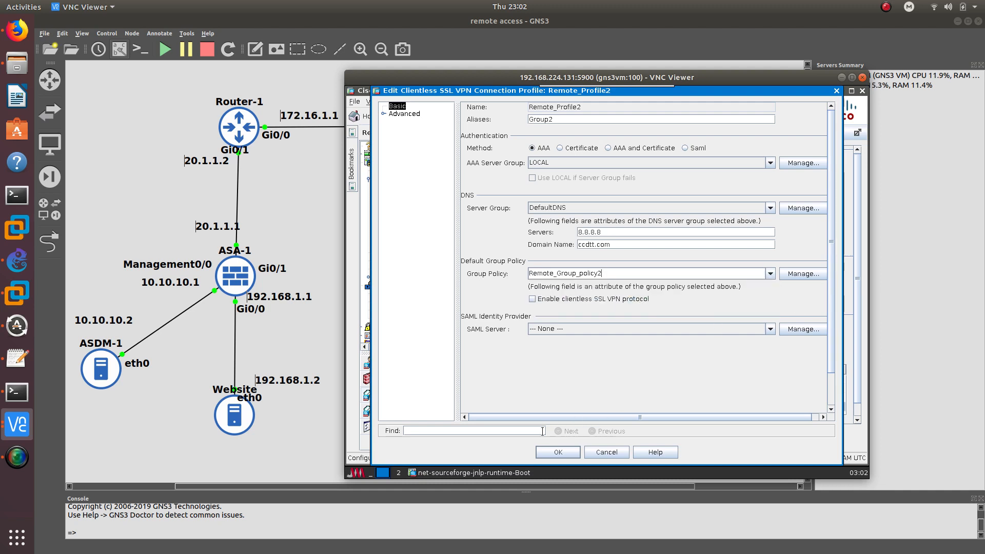
left_click(385, 113)
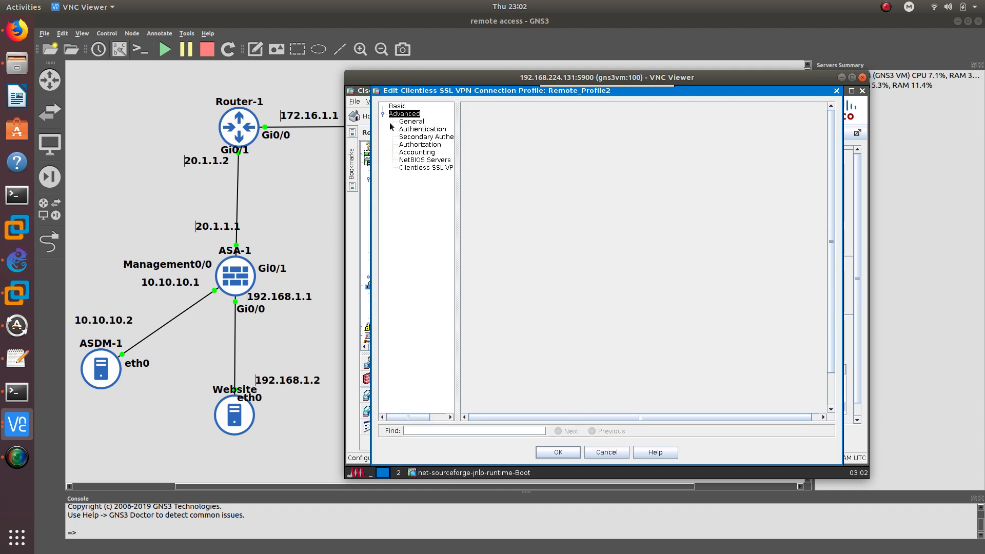
left_click(416, 169)
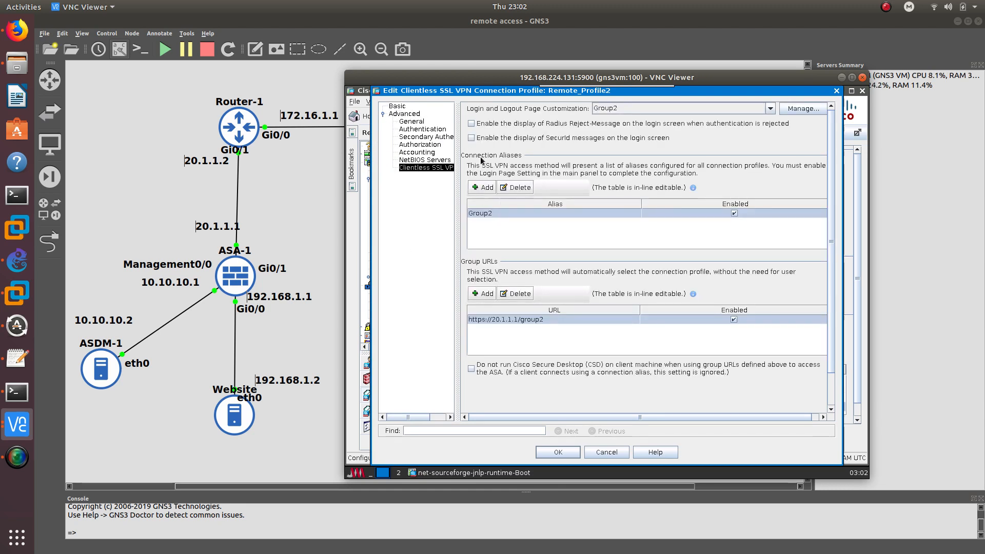
left_click(562, 449)
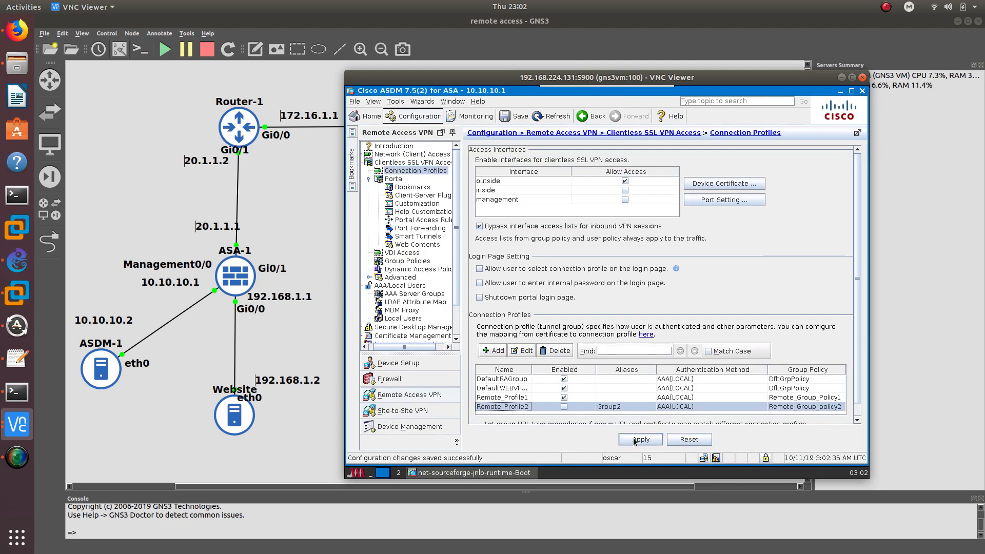
Give Remote_Profile1 the alias Group1 and confirm its settings
double_click(501, 397)
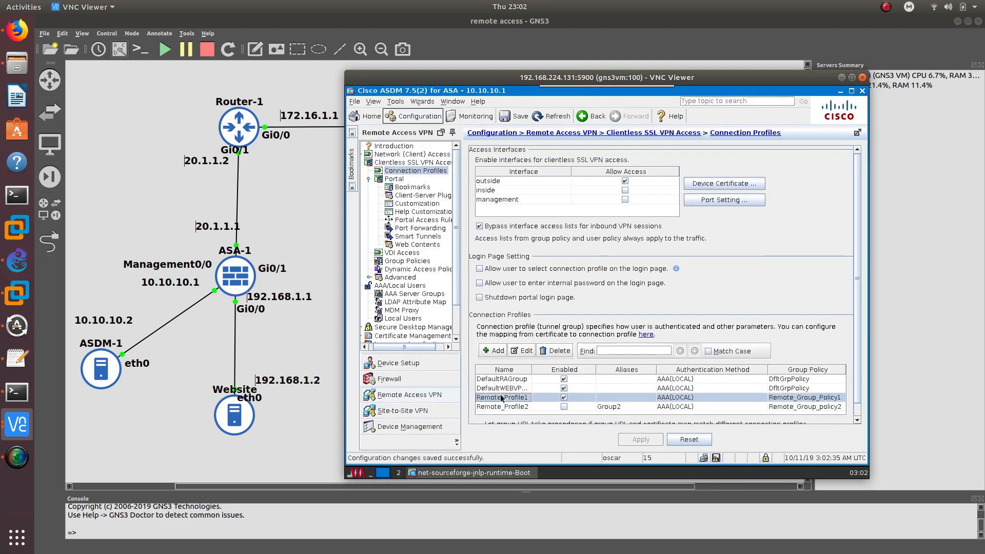
left_click(527, 122)
type("Group1")
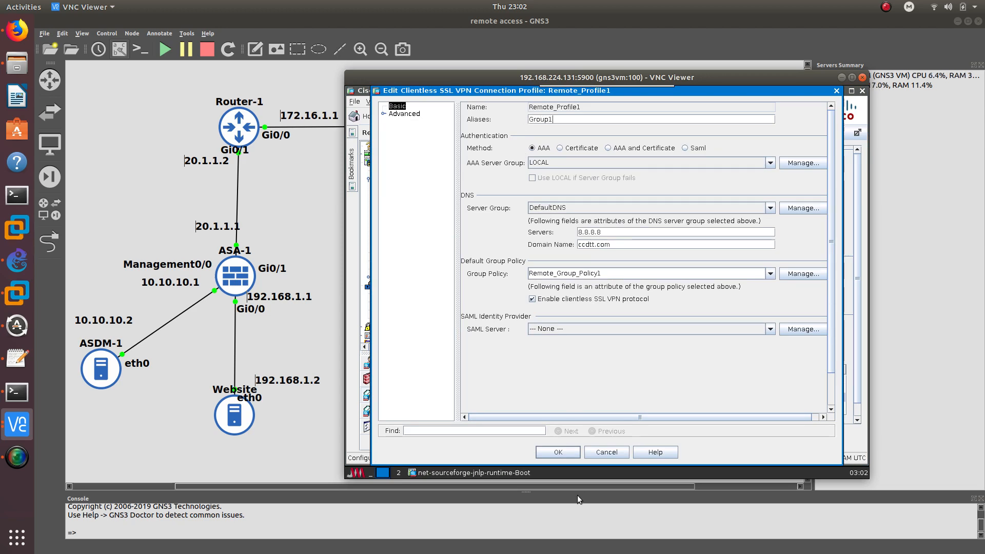
left_click(558, 452)
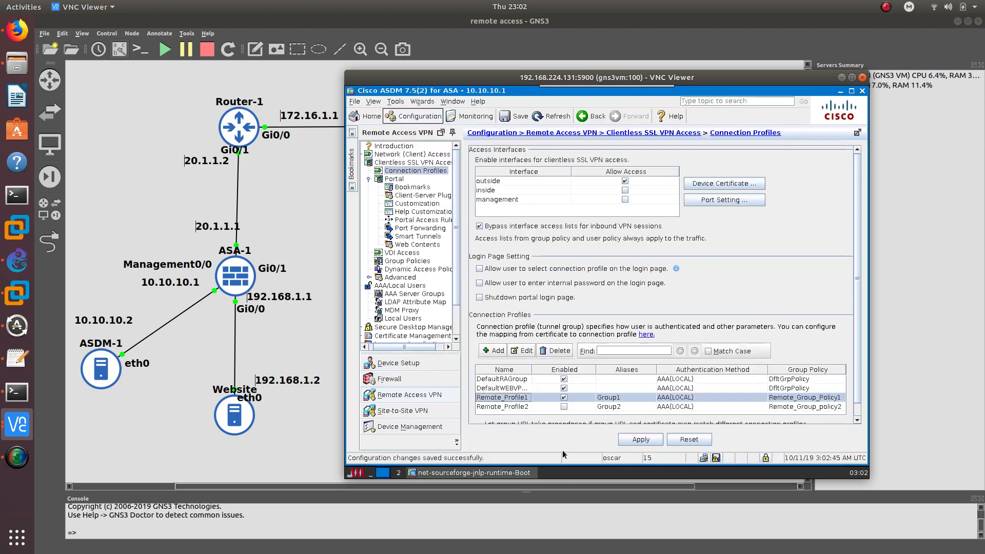
left_click(563, 407)
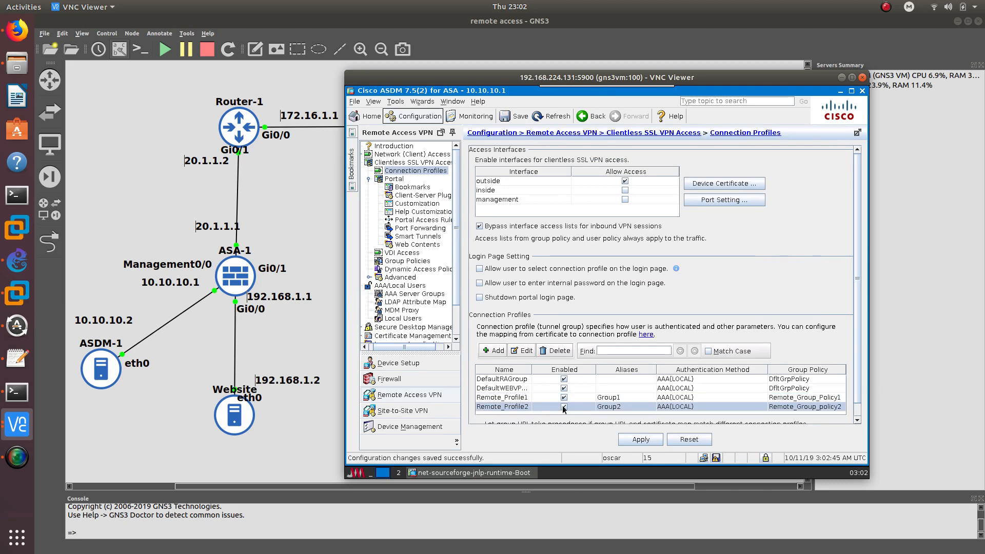
double_click(523, 397)
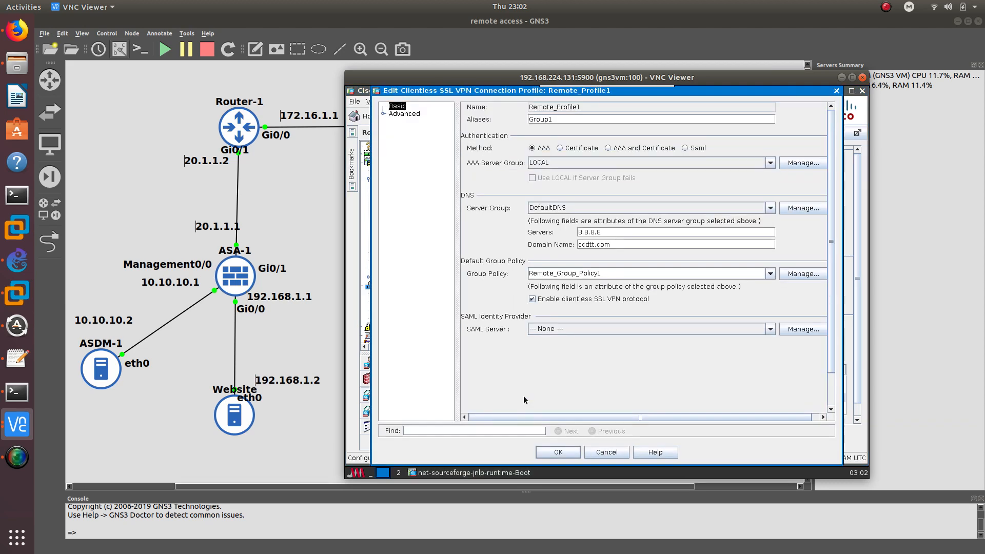
left_click(559, 452)
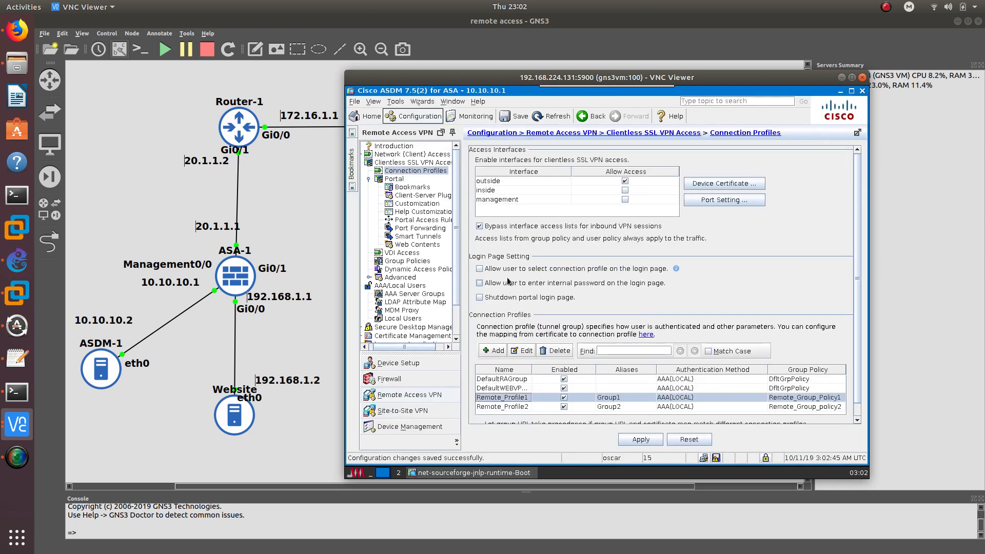
Enable 'Allow user to select connection profile on the login page'
left_click(580, 271)
left_click(513, 397)
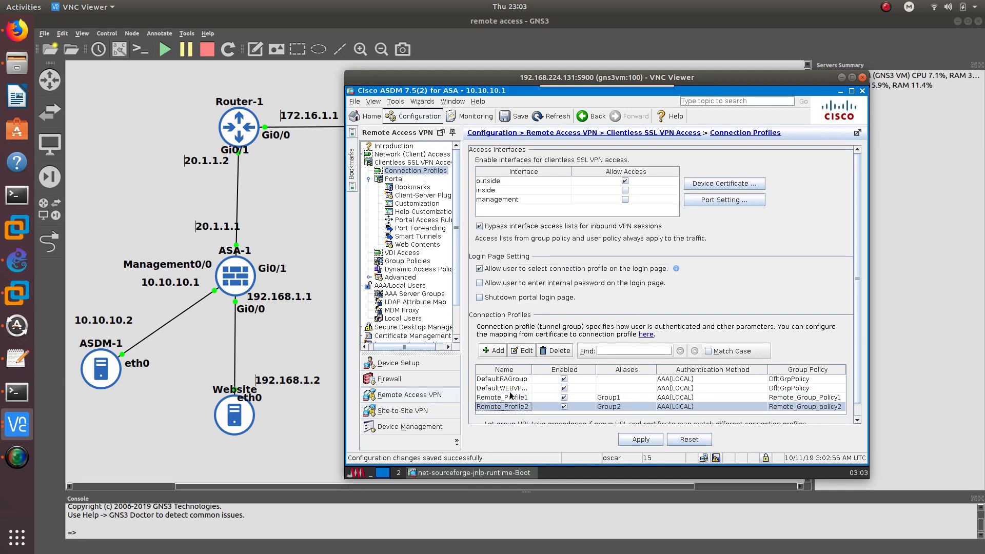
left_click(513, 405)
left_click(508, 397)
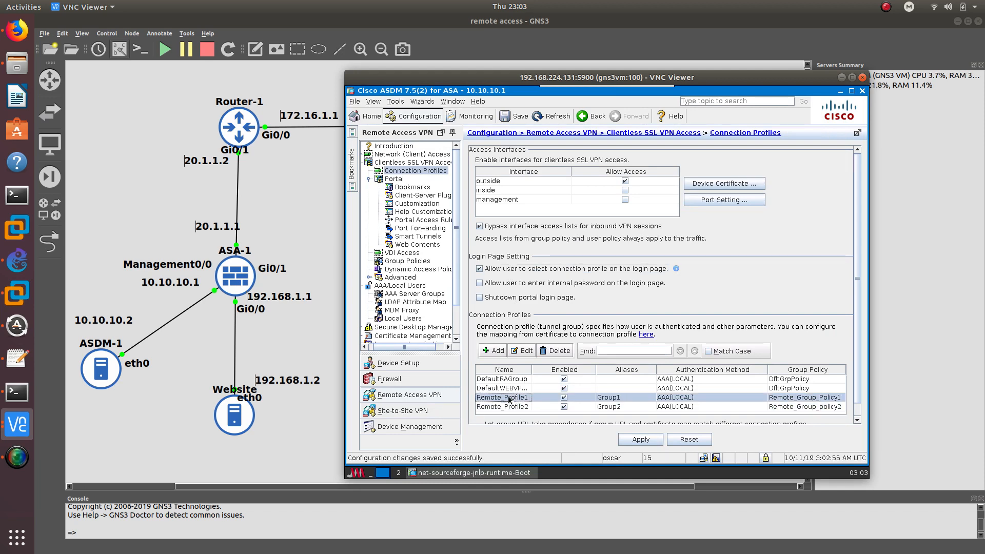
left_click(509, 405)
left_click(457, 317)
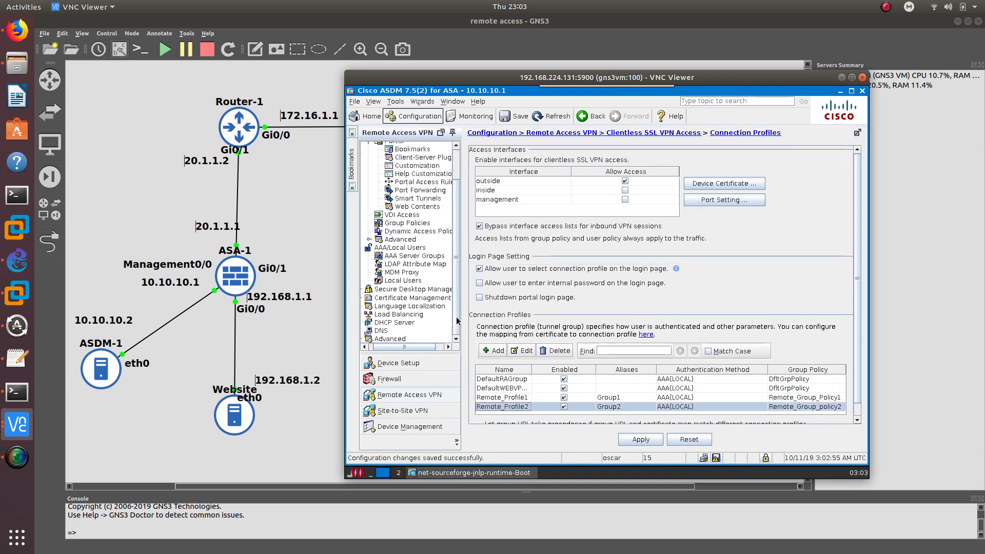
left_click_drag(456, 318, 453, 252)
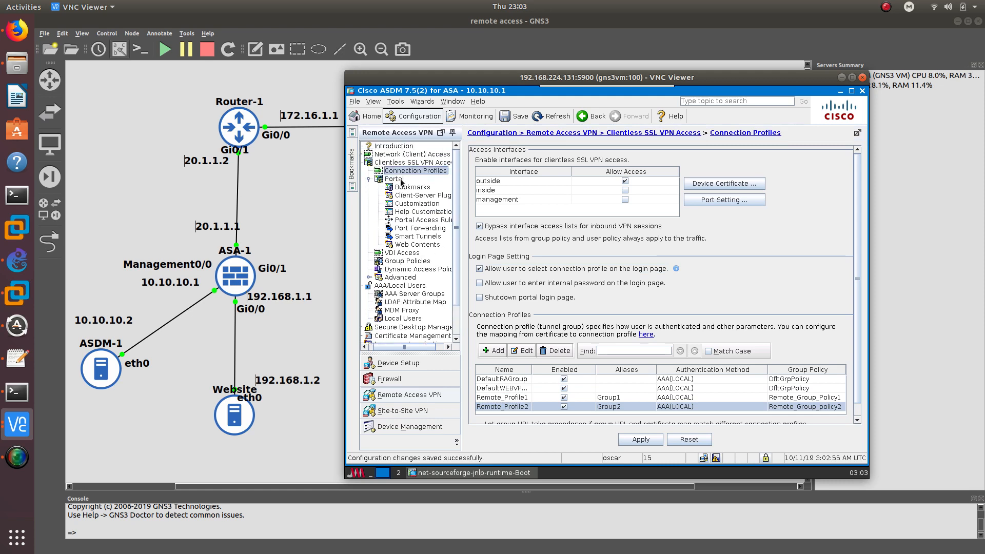
Apply the changes, save the running configuration to flash, and minimize ASDM
left_click(639, 437)
left_click(716, 458)
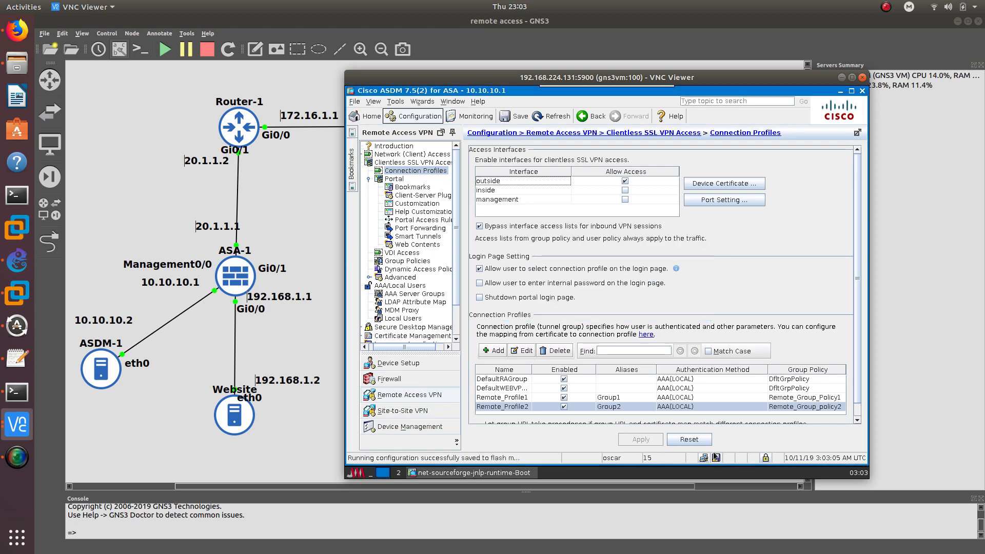
left_click(844, 78)
left_click(22, 432)
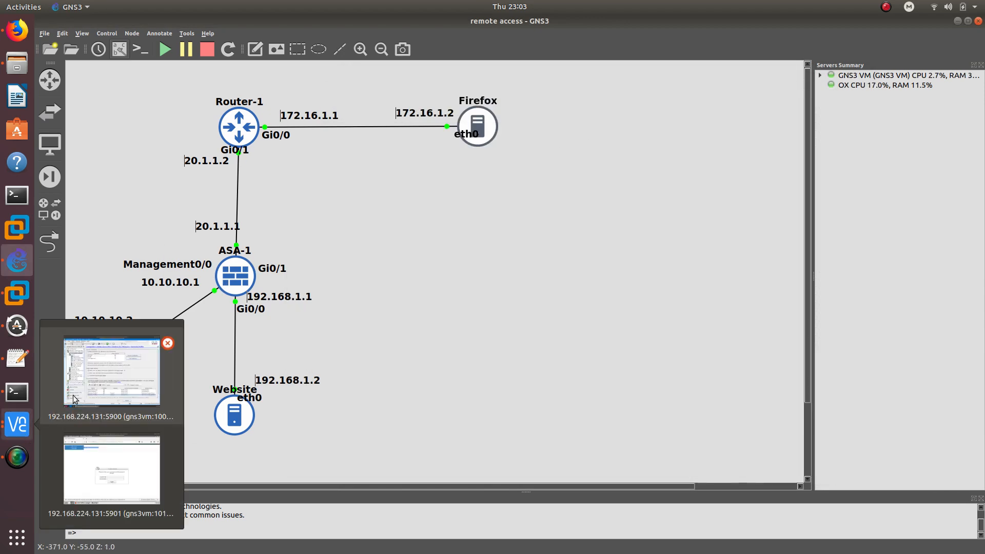
left_click(98, 445)
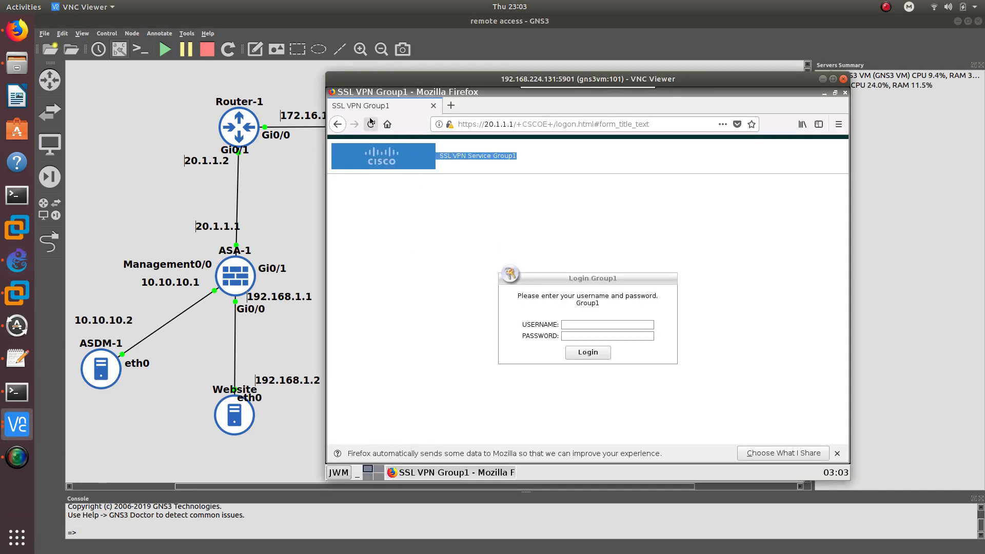
left_click(369, 125)
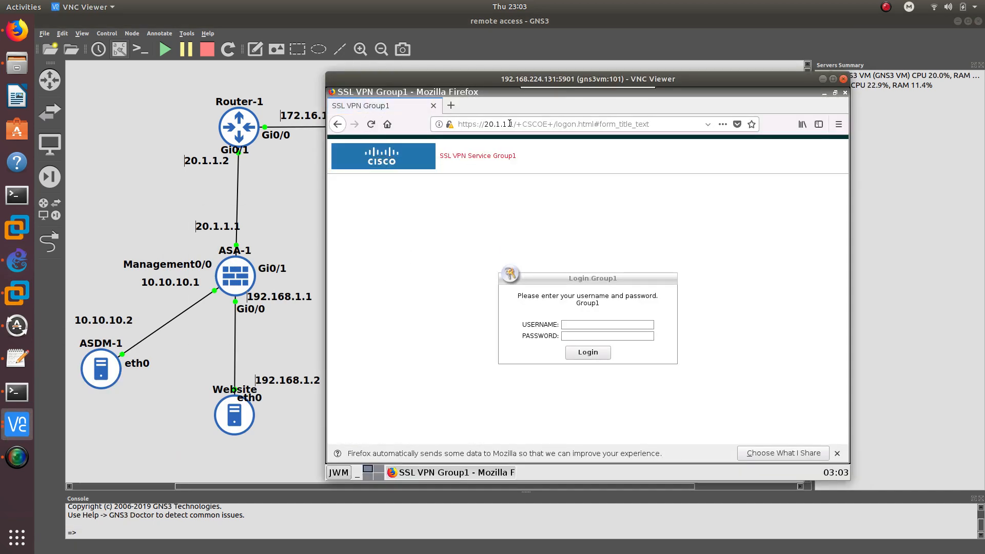
left_click_drag(515, 124, 865, 139)
key("BackSpace")
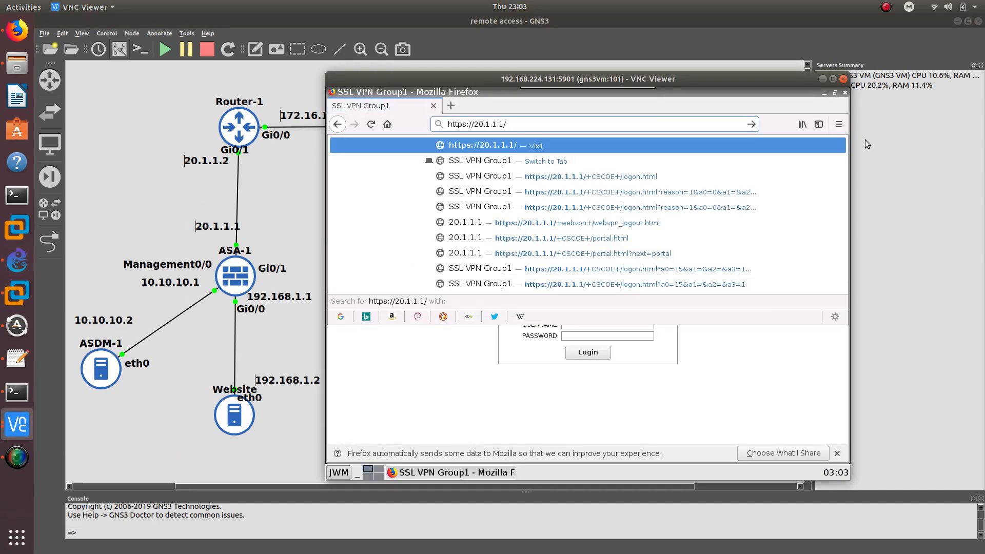
key("Return")
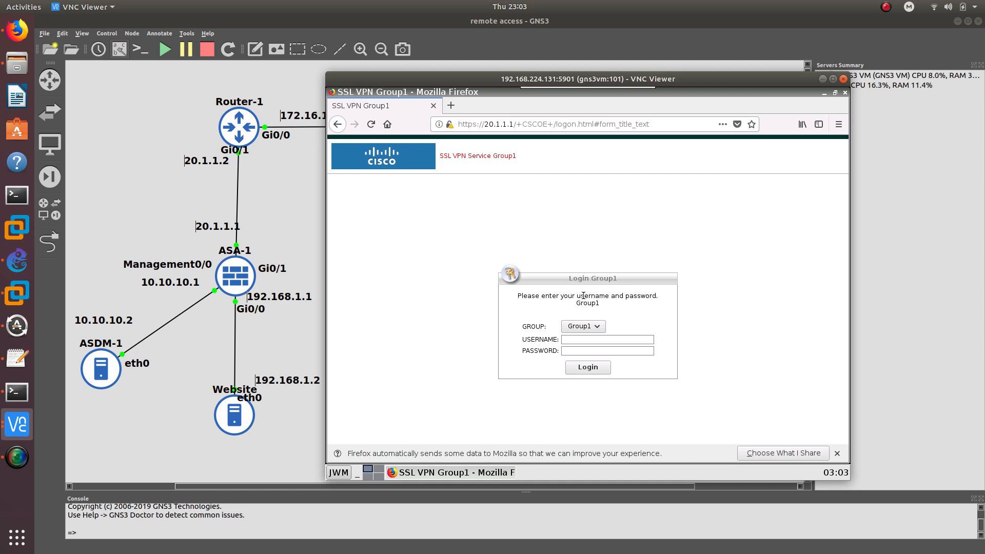
Log in with Group1 using the account password and accept the welcome message
left_click(565, 326)
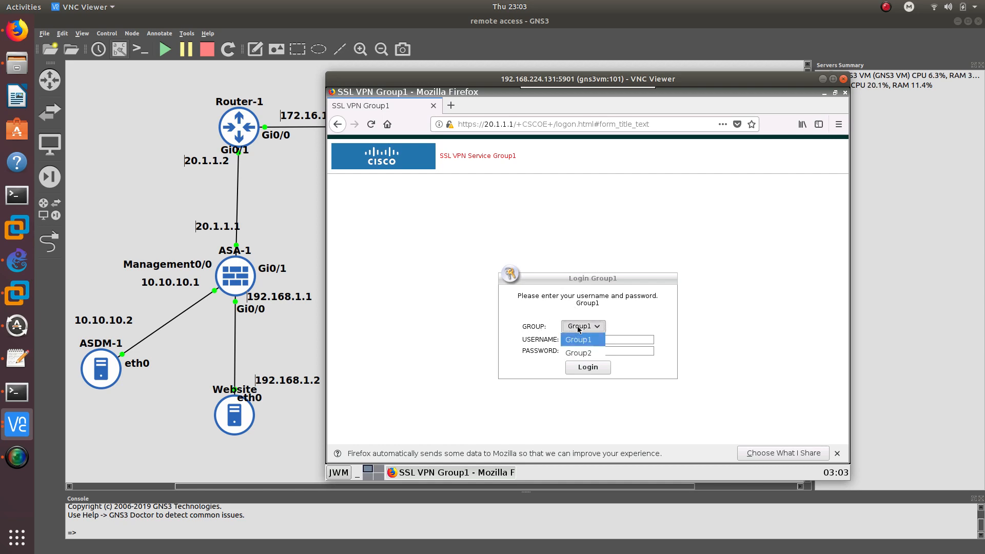
left_click(574, 336)
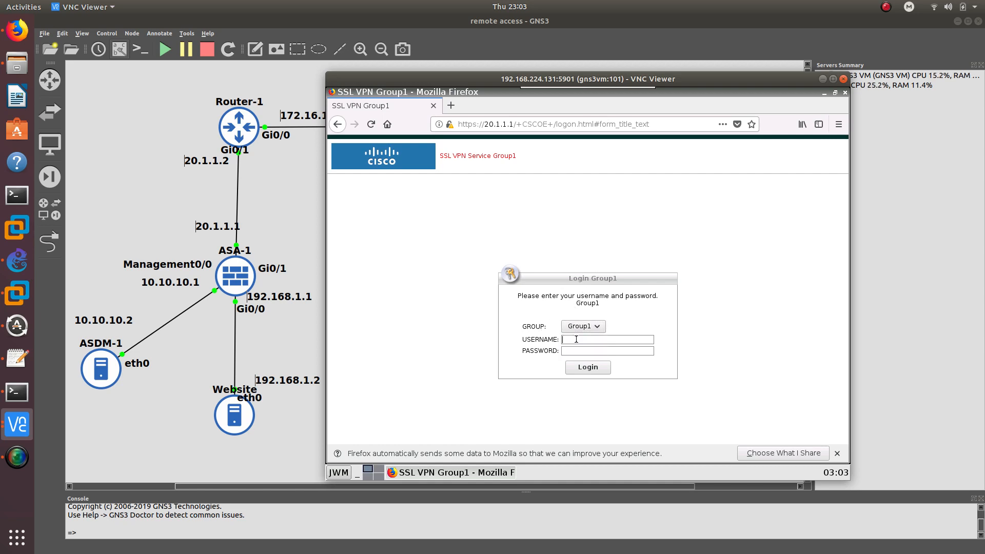
type("groupc")
key("Return")
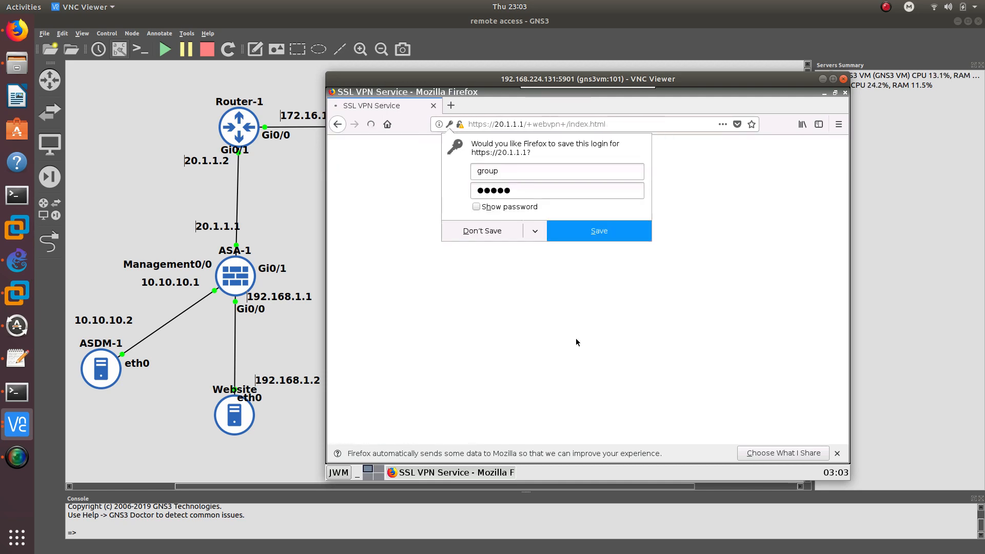
left_click(494, 236)
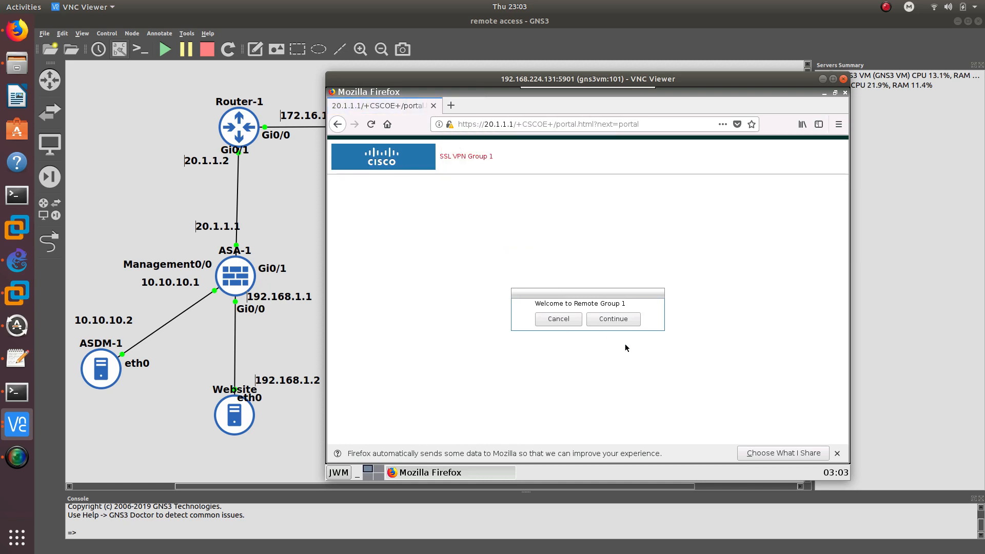
left_click(607, 315)
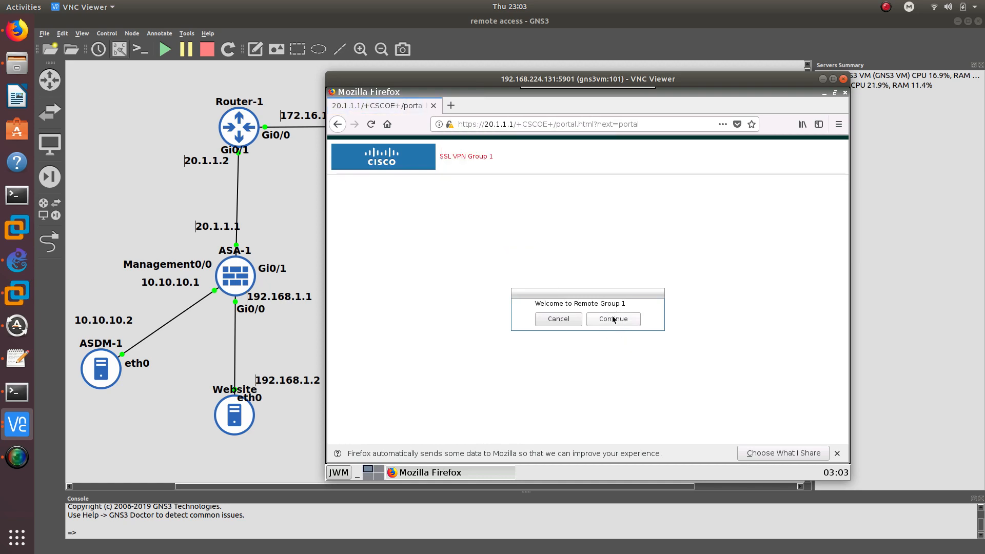
Open the WordPress site via the Website bookmark, return, and log out of Group1
triple_click(465, 156)
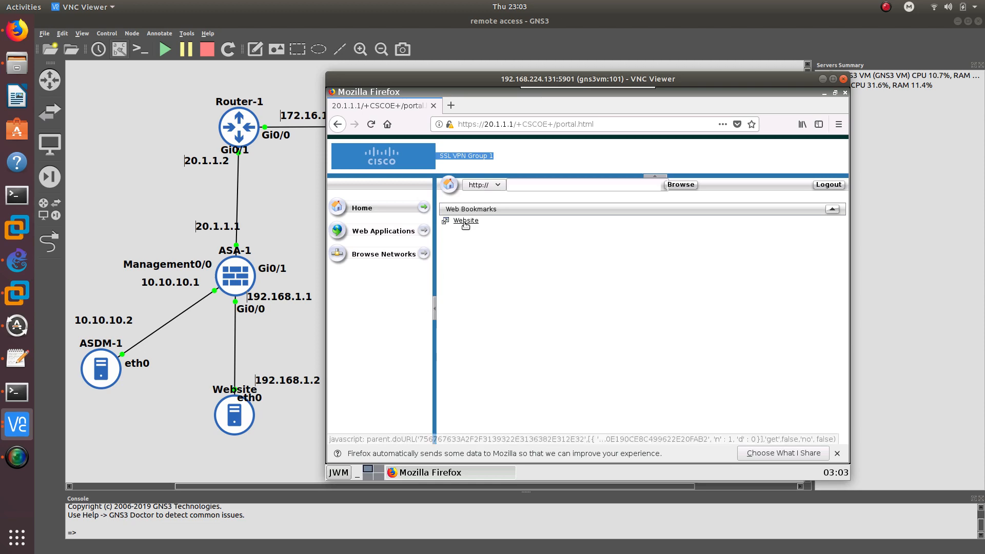
left_click(465, 221)
scroll(419, 202, "down", 5)
scroll(418, 202, "up", 5)
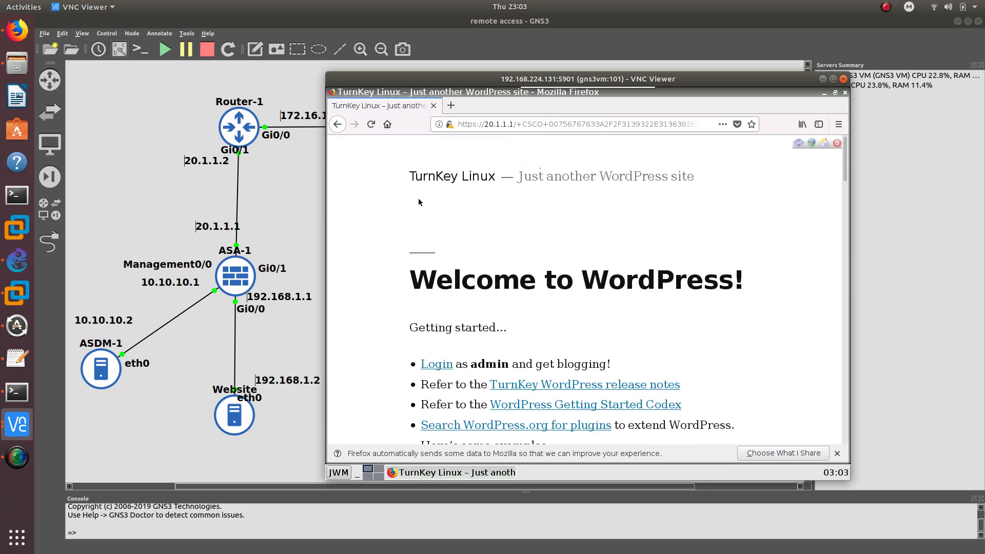
scroll(418, 202, "down", 5)
key("alt+Left")
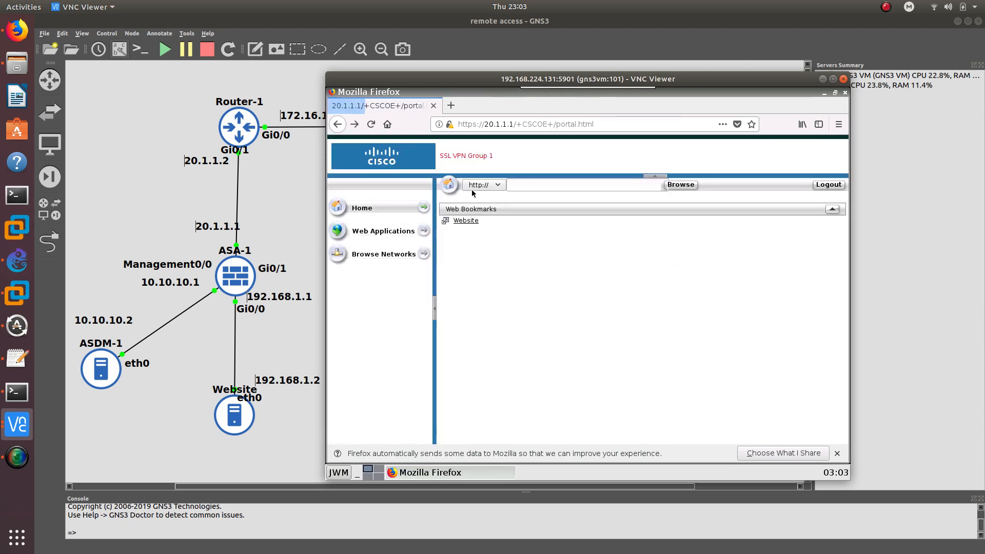
left_click(837, 186)
triple_click(603, 280)
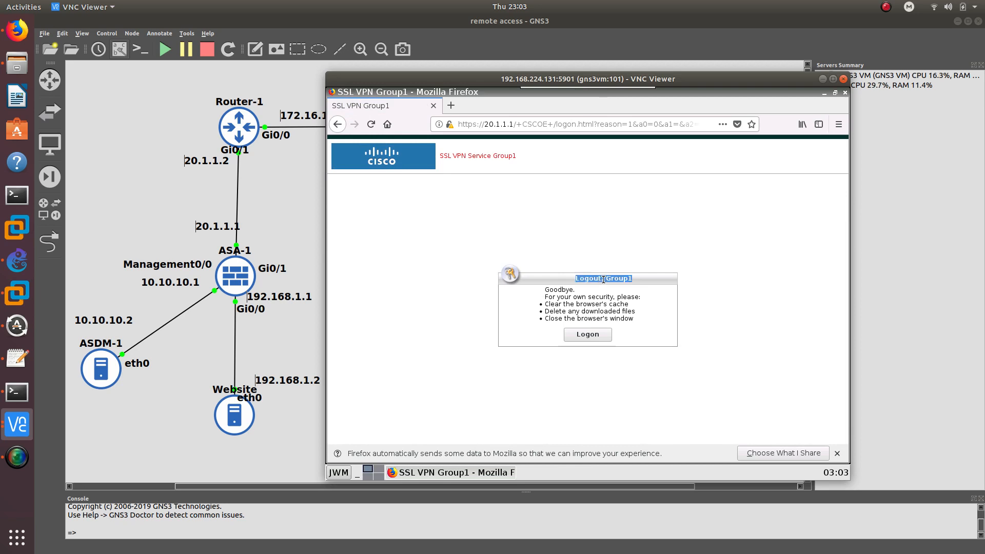
left_click(595, 335)
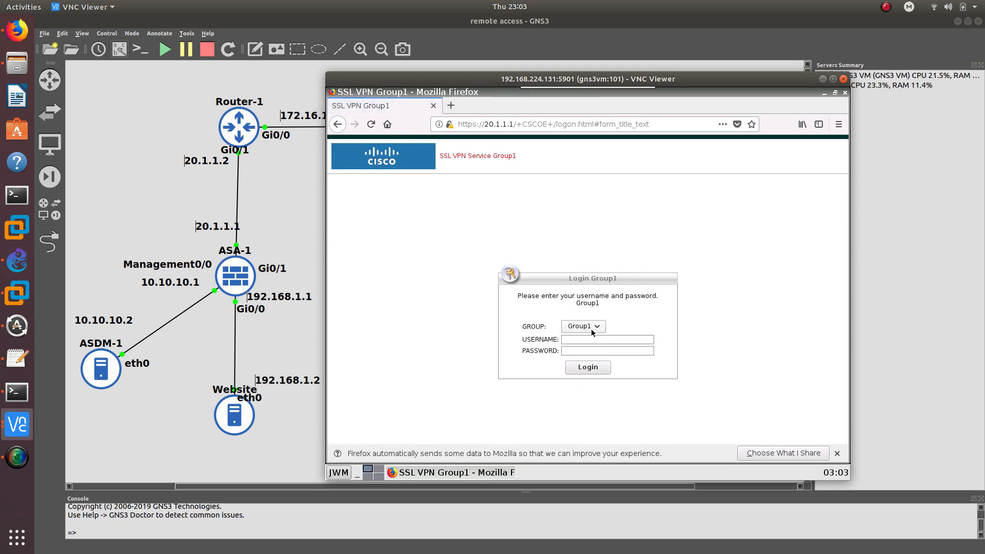
Reload the portal's root address to get a fresh login page
left_click(583, 326)
left_click(585, 339)
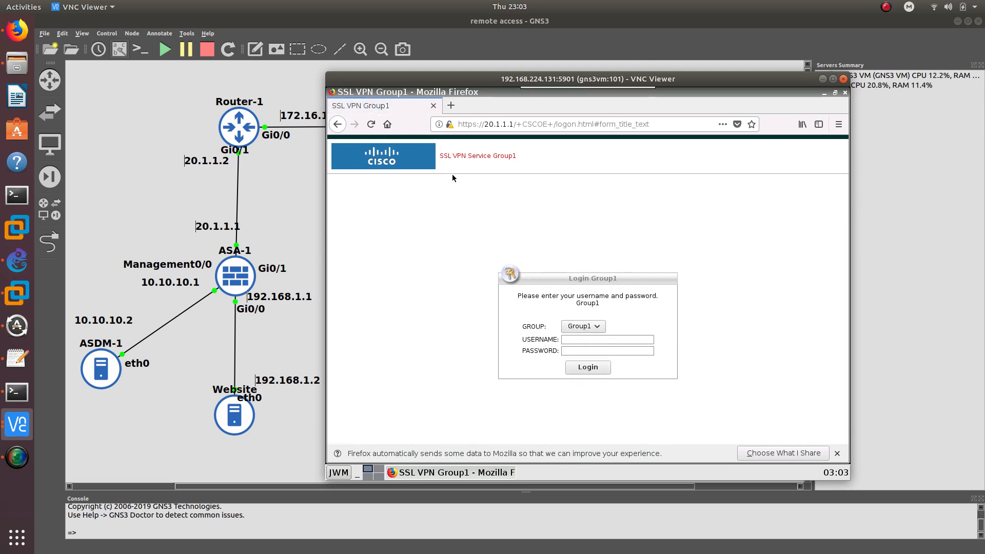
left_click_drag(522, 124, 660, 153)
key("BackSpace")
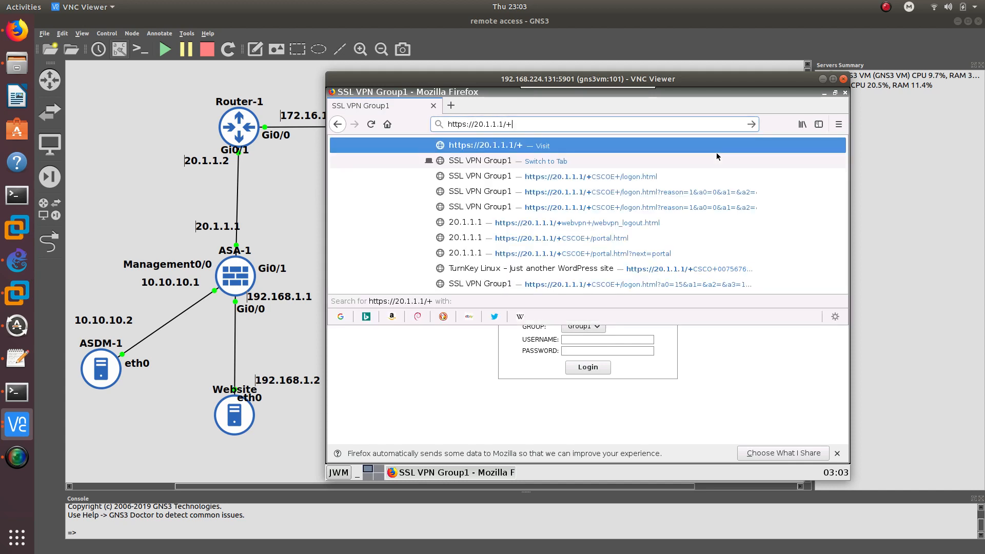
key("BackSpace")
key("Return")
Log in as Group2 with the account password and accept the 'Welcome to group 2' banner
left_click(603, 326)
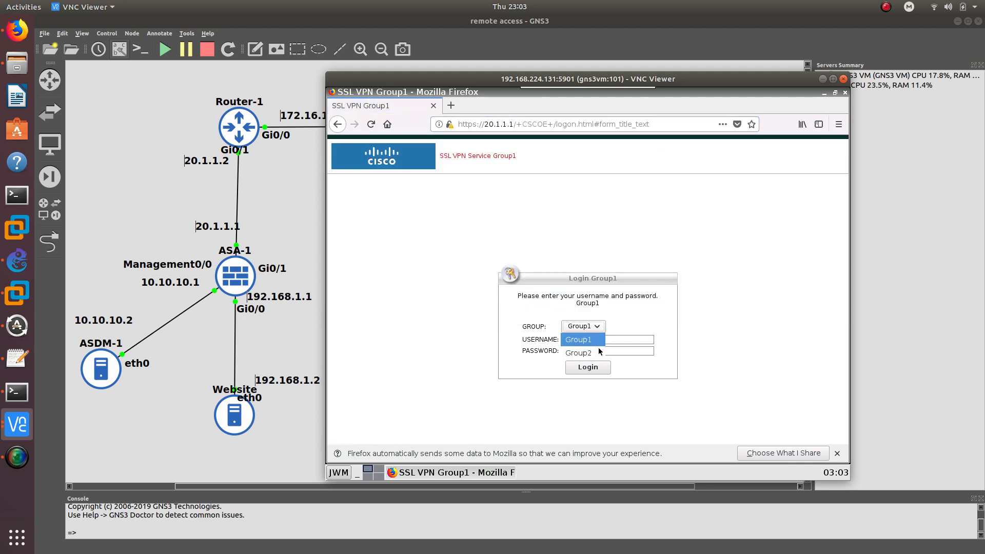
left_click(597, 351)
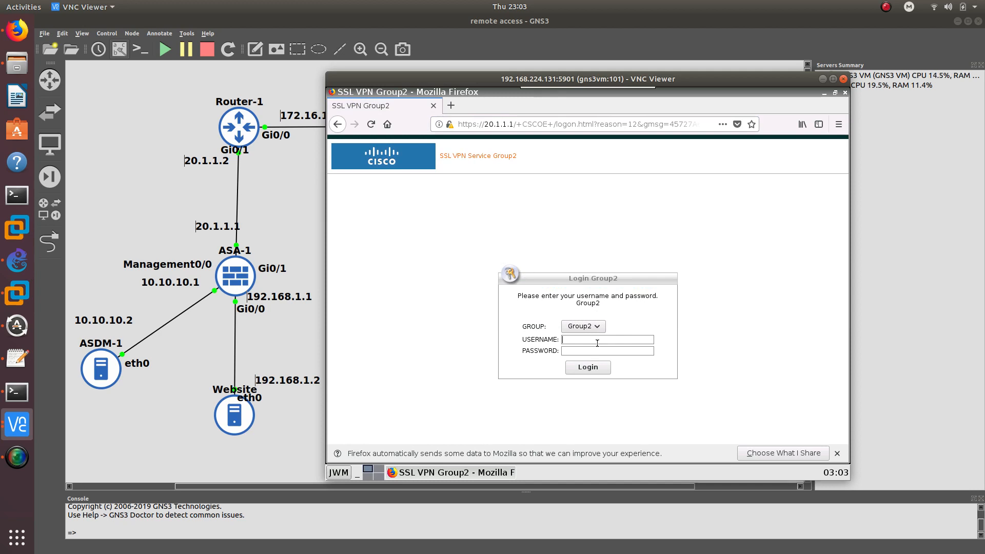
type("groucisco")
key("Return")
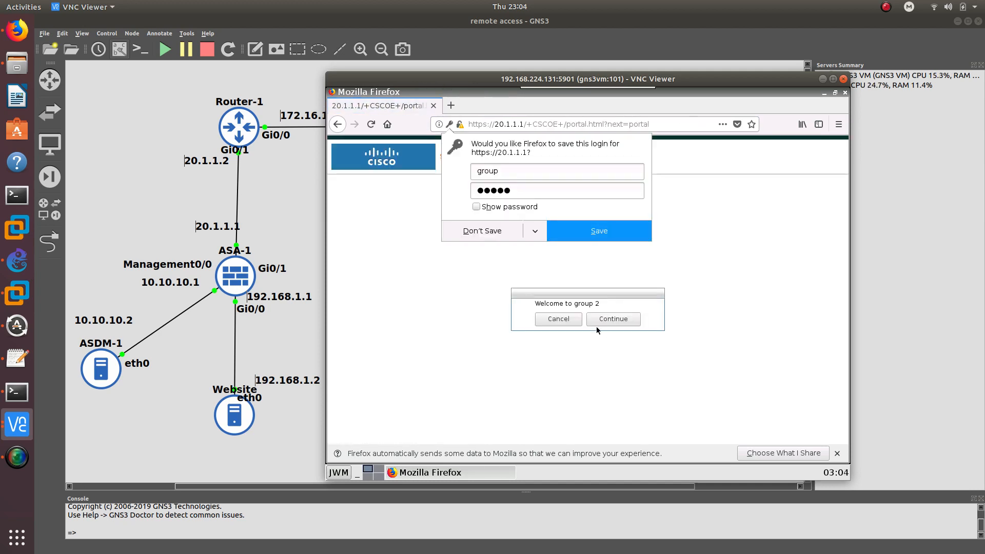
left_click(493, 234)
double_click(558, 306)
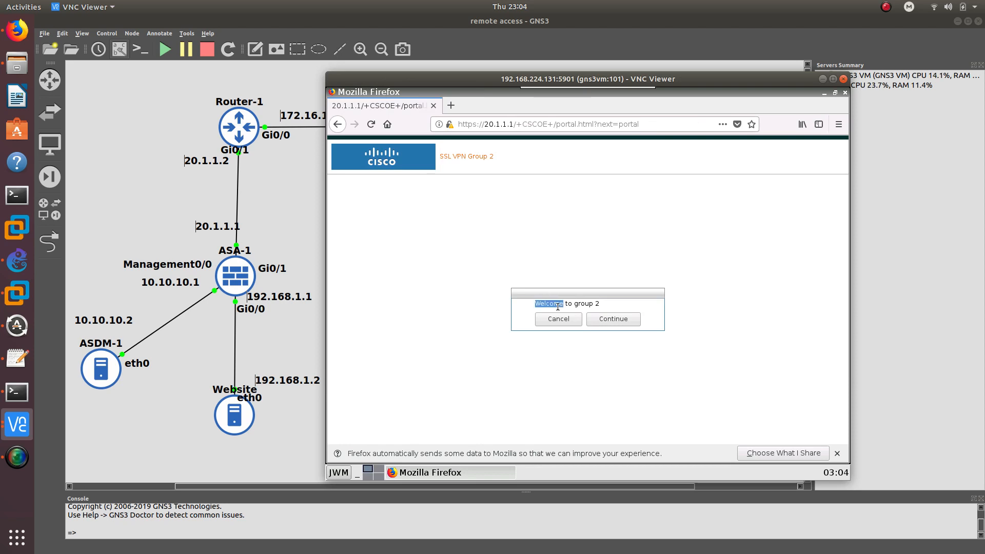
double_click(557, 306)
double_click(557, 306)
left_click(604, 318)
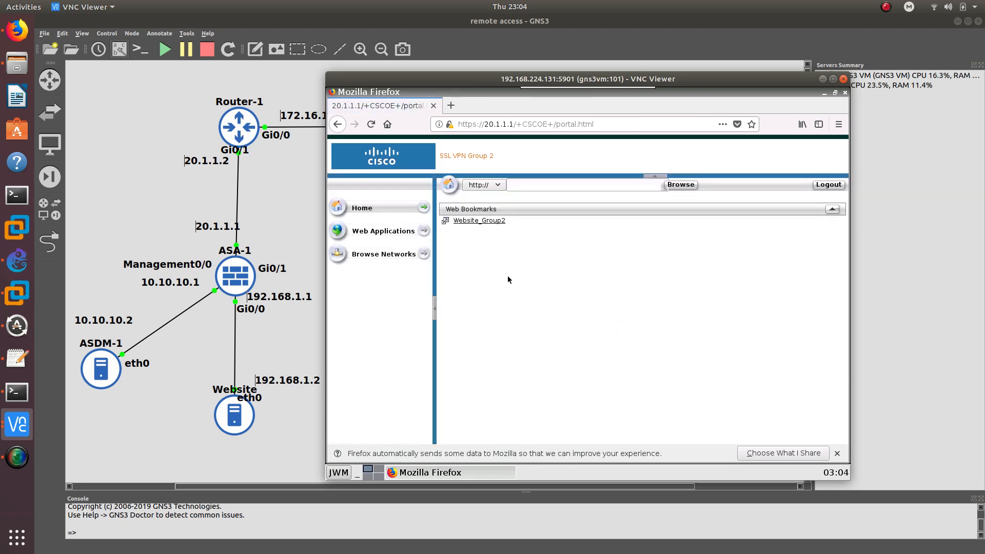
Open WordPress via the Website_Group2 bookmark, return to the Group2 login page, and minimize Firefox
left_click(473, 226)
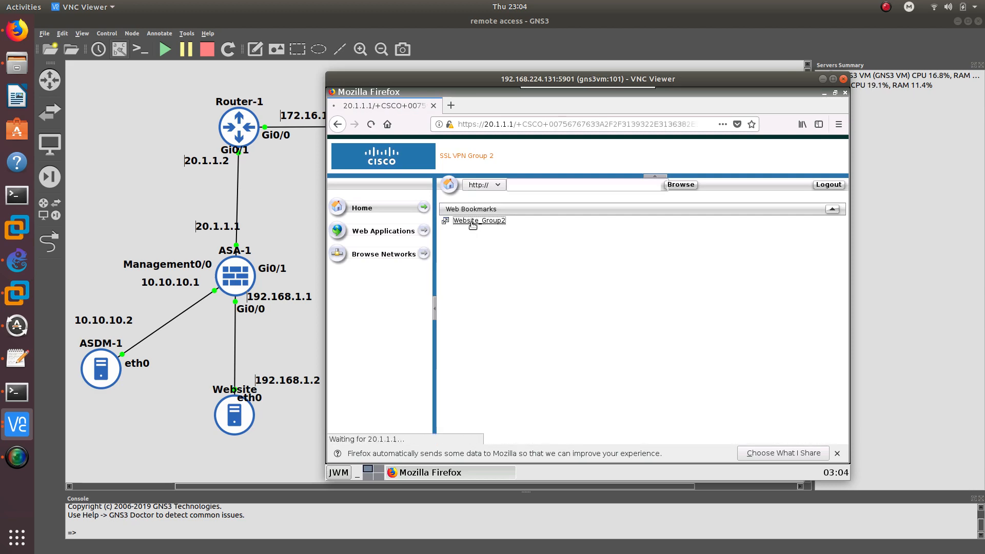
scroll(436, 256, "down", 4)
scroll(410, 179, "up", 4)
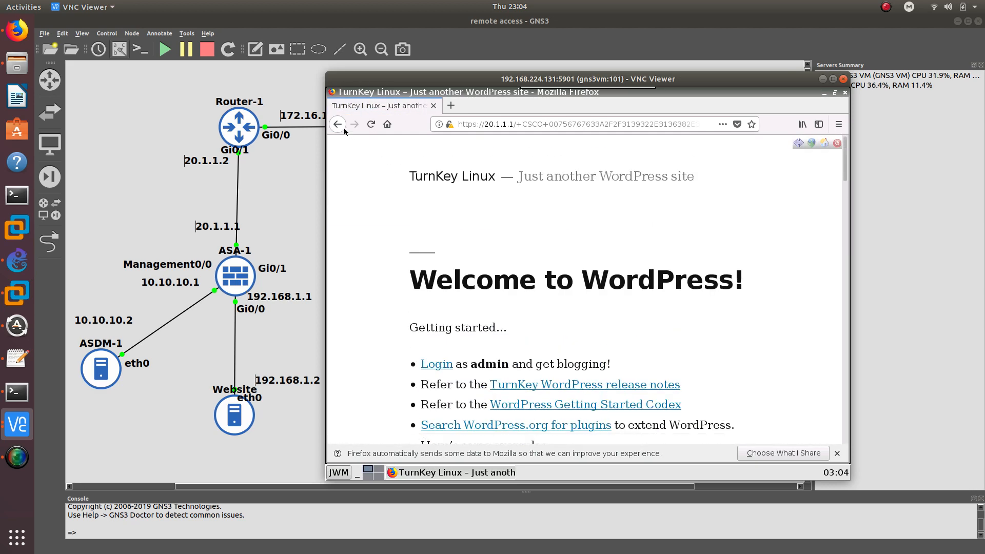
left_click(337, 124)
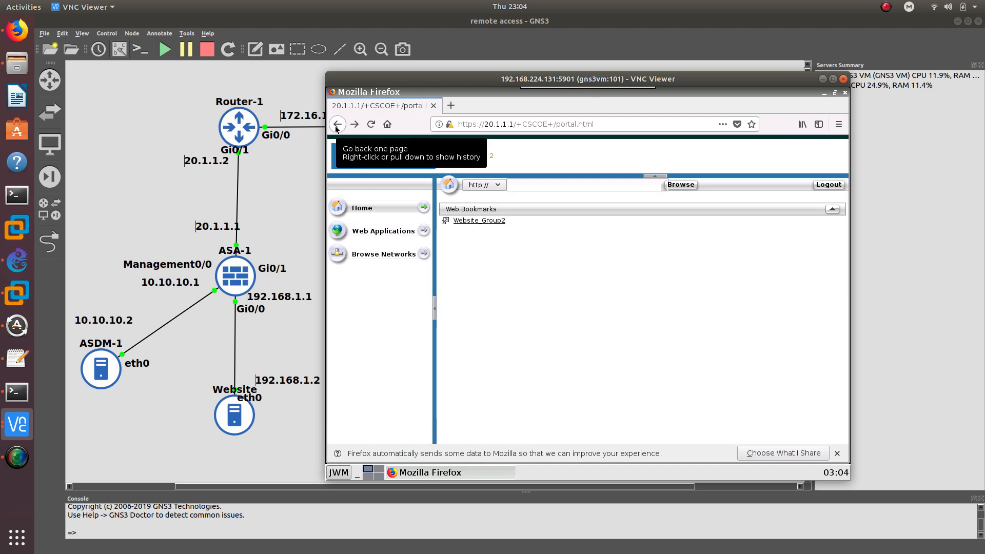
left_click(337, 127)
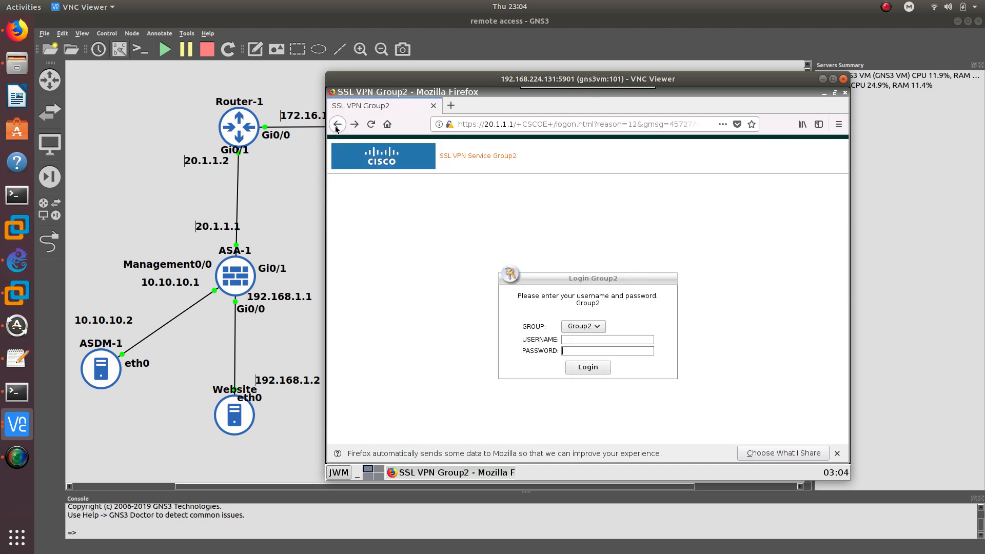
left_click(820, 79)
left_click(17, 424)
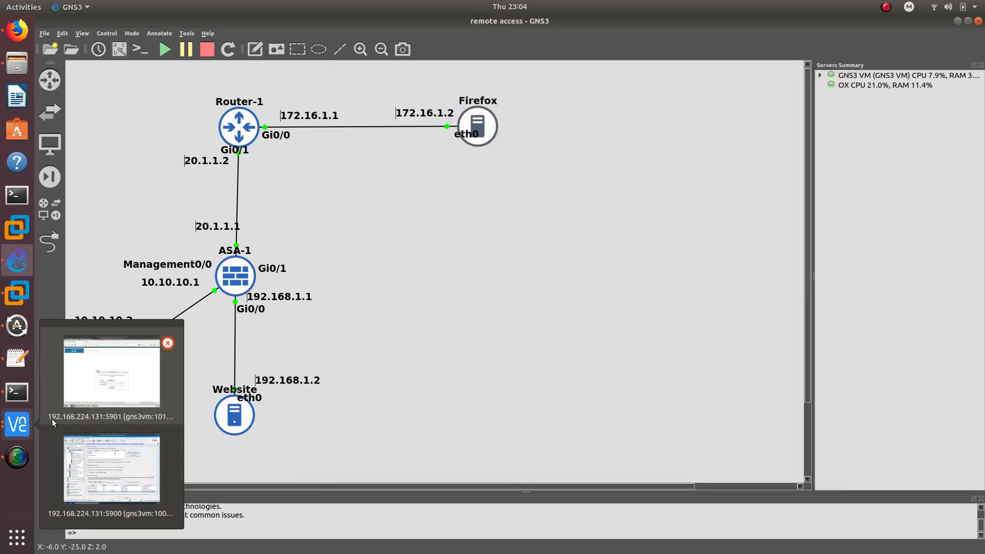
Open Remote_Group_policy2 from the Group Policies list for editing
left_click(87, 443)
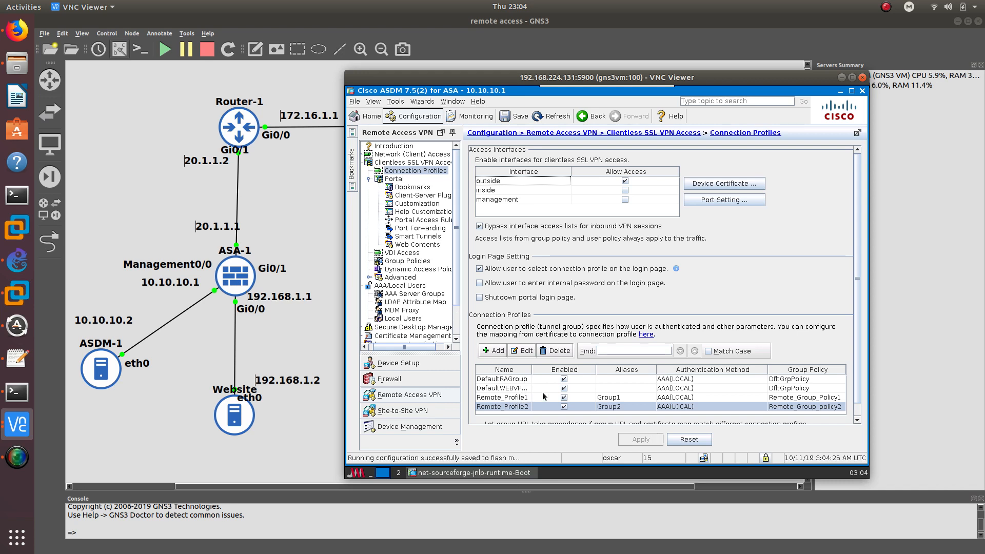
left_click(407, 261)
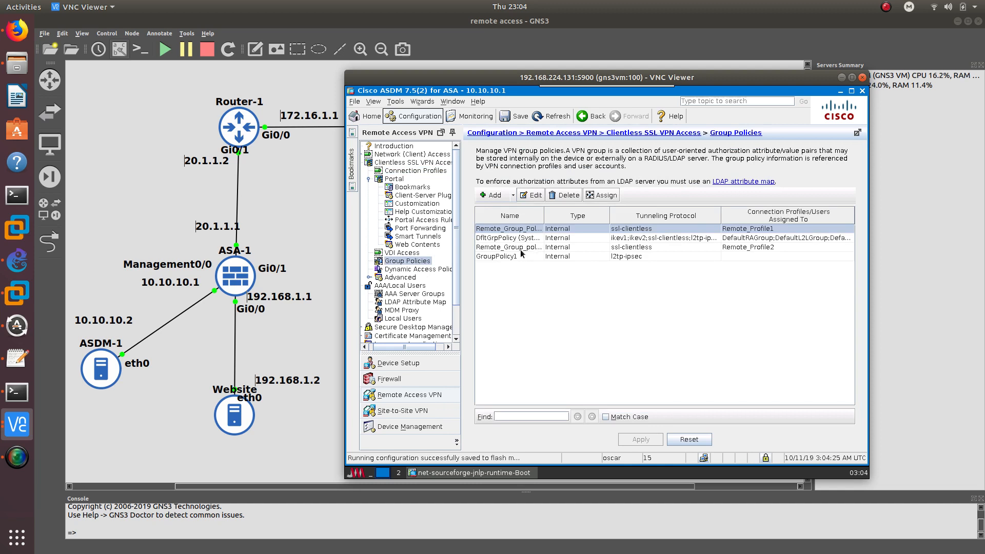
left_click(522, 249)
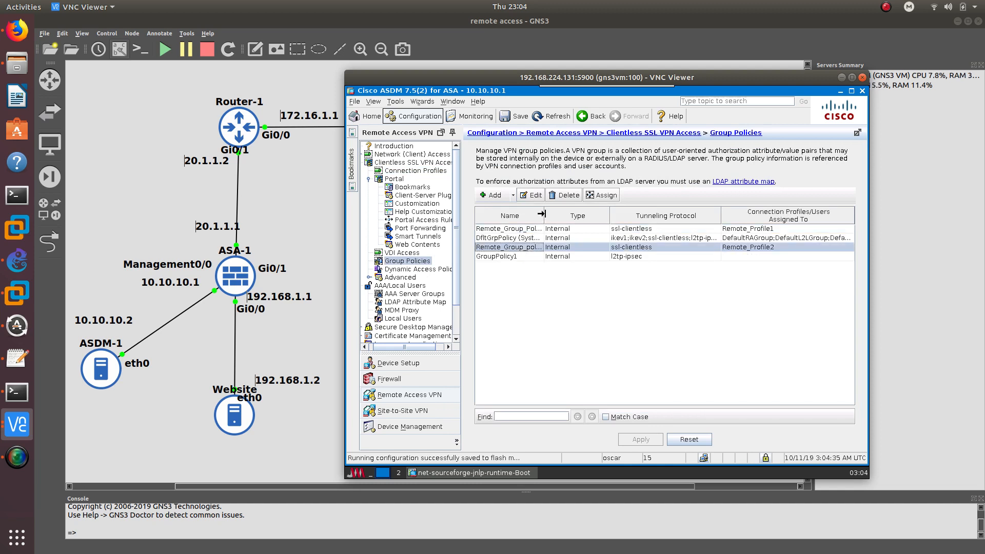
left_click_drag(541, 214, 601, 214)
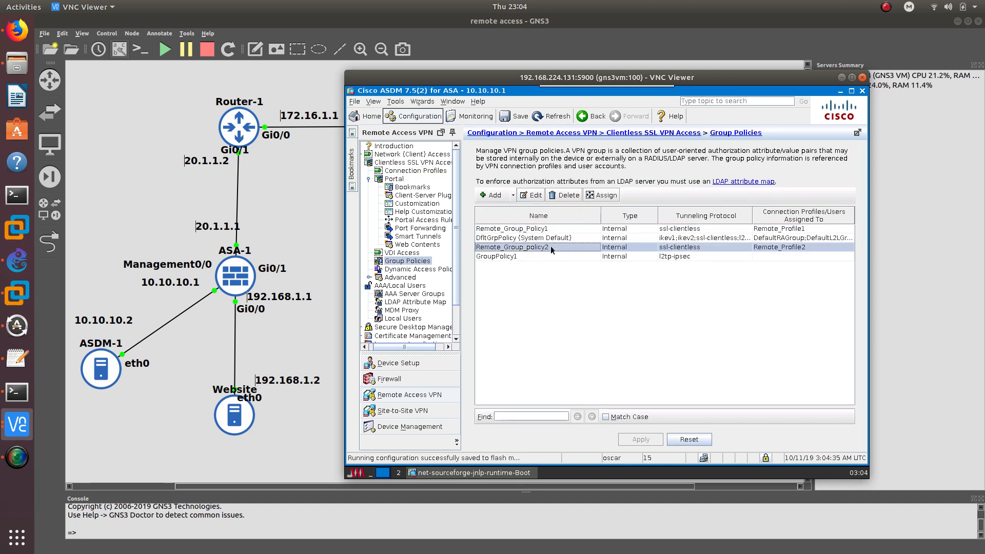
double_click(518, 248)
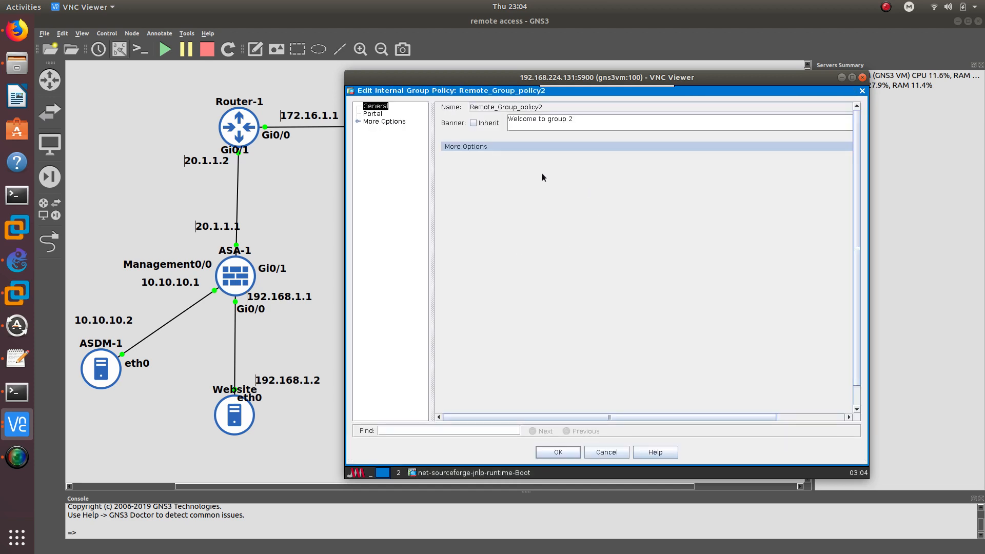
Switch its tunneling protocol from Clientless SSL VPN to SSL VPN Client and apply it to the device
left_click(376, 114)
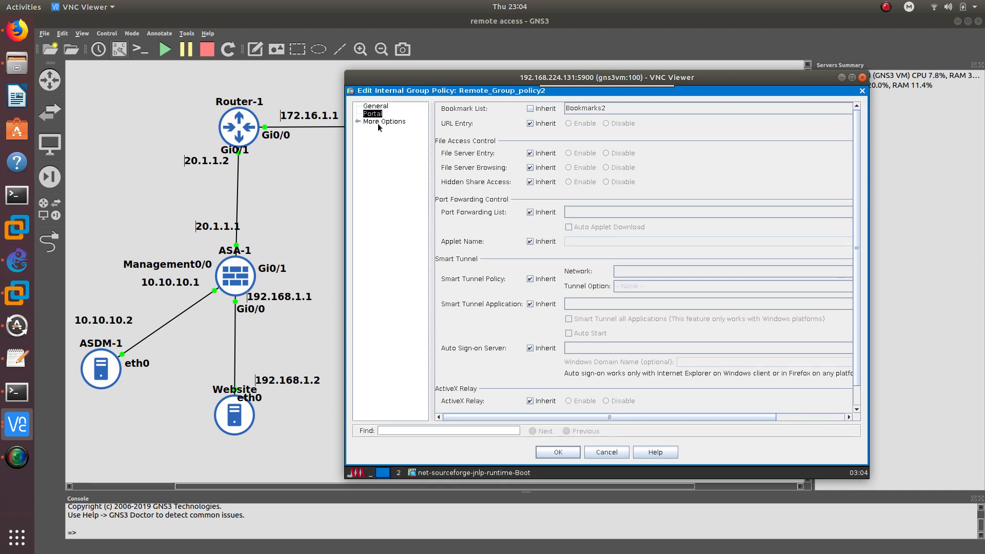
left_click(376, 106)
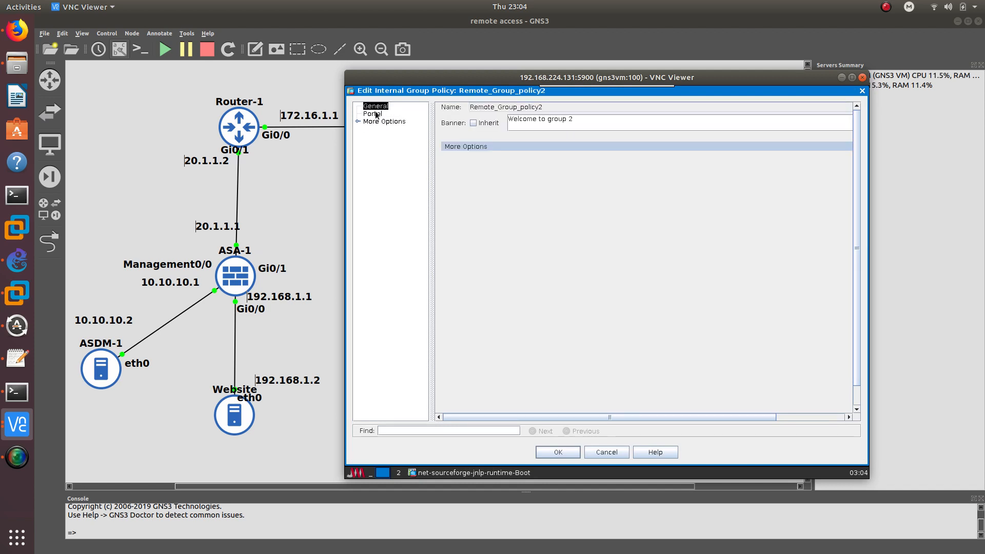
left_click(472, 147)
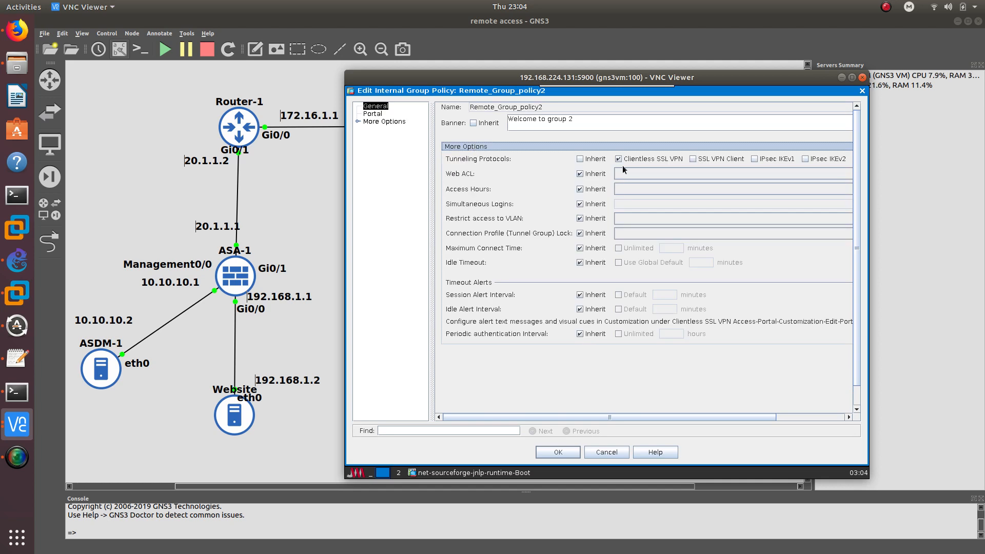
left_click(619, 158)
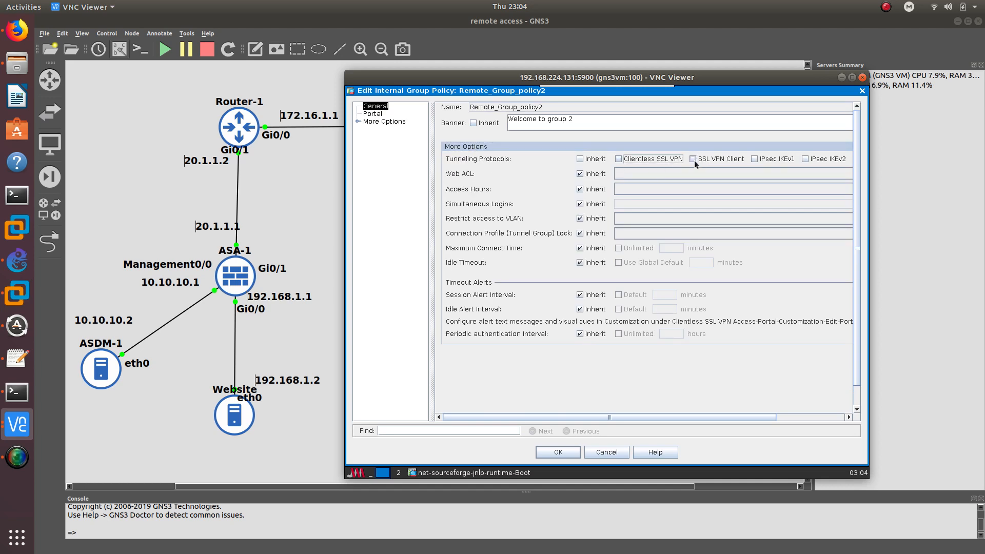
left_click(693, 159)
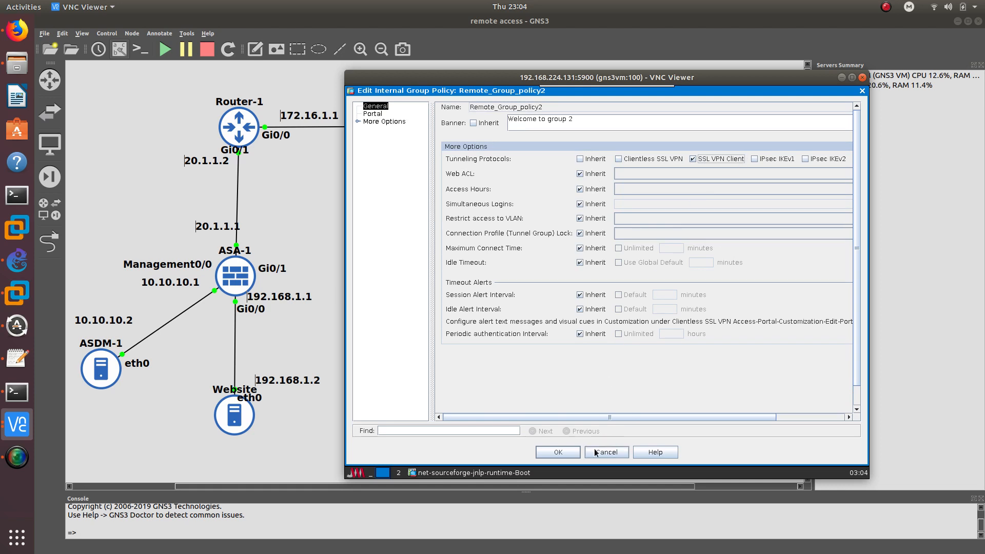
left_click(574, 448)
left_click(644, 440)
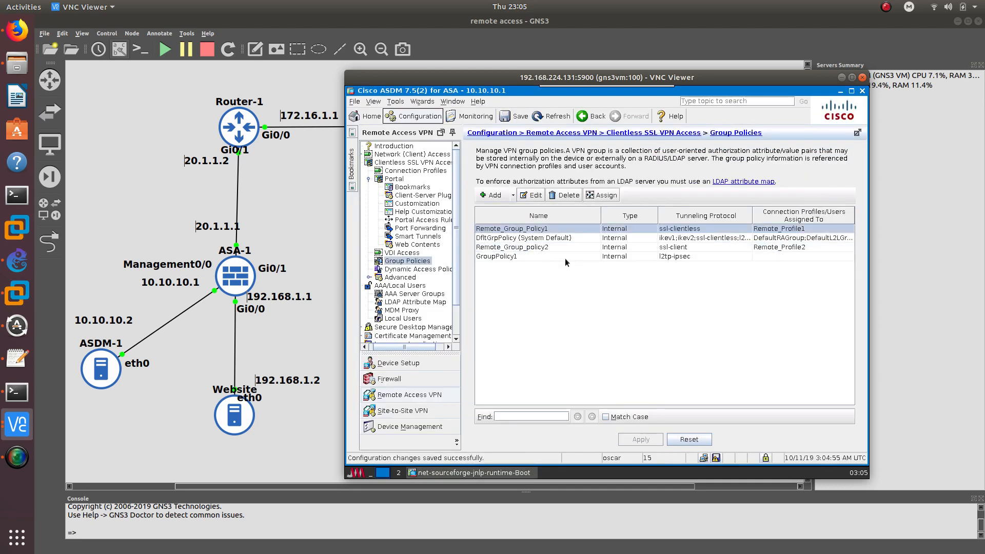
In Firefox, load 20.1.1.1 and log out of the Group2 portal
left_click(19, 423)
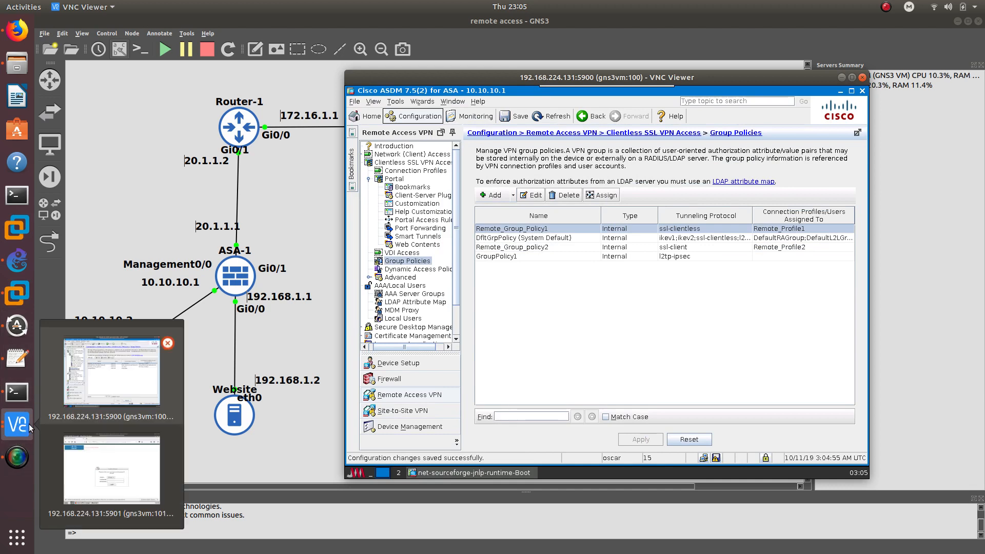
left_click(112, 444)
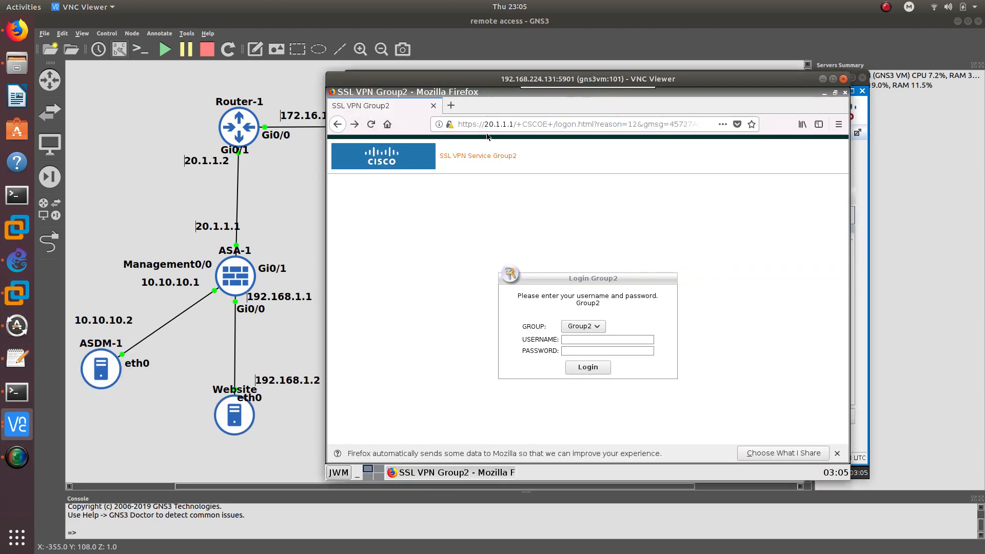
double_click(519, 125)
type("20.1.1.1")
key("Return")
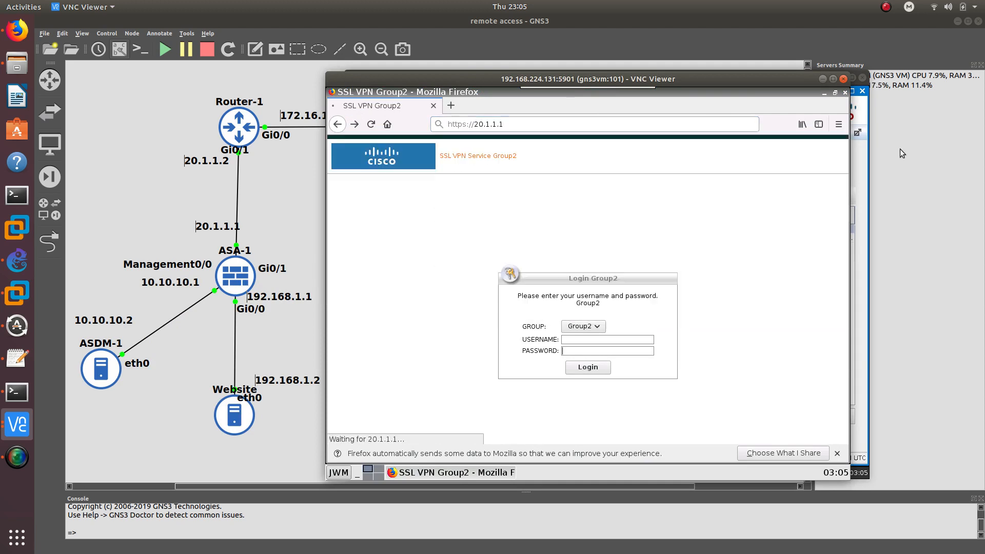
left_click(828, 185)
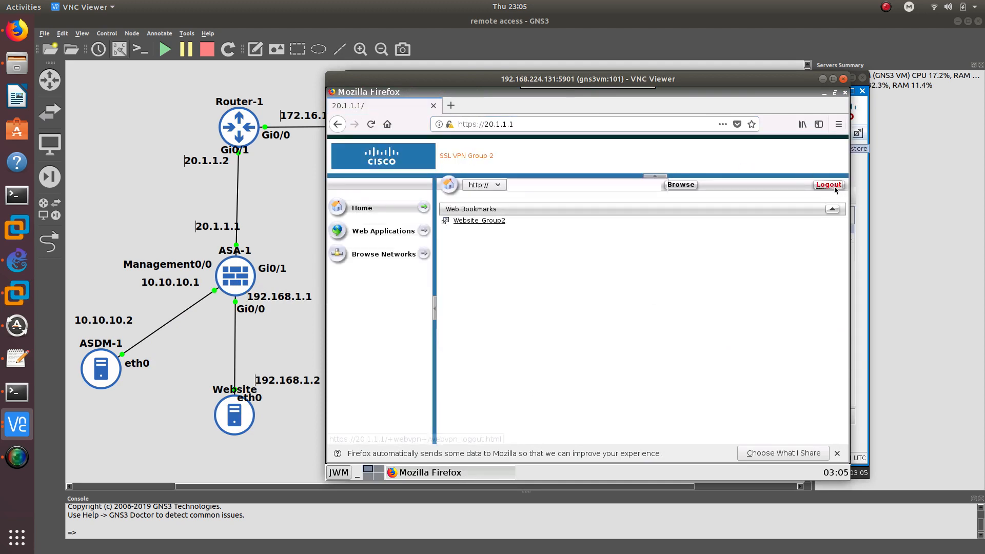
Strip the path from the address and reload the VPN login page at 20.1.1.1
left_click_drag(514, 126, 773, 121)
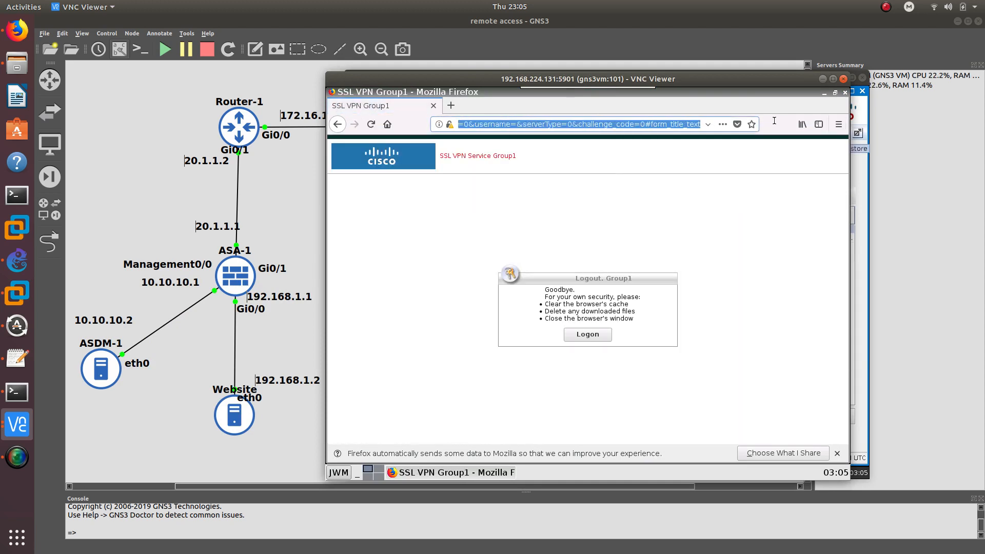
left_click_drag(849, 118, 863, 117)
key("BackSpace")
key("Return")
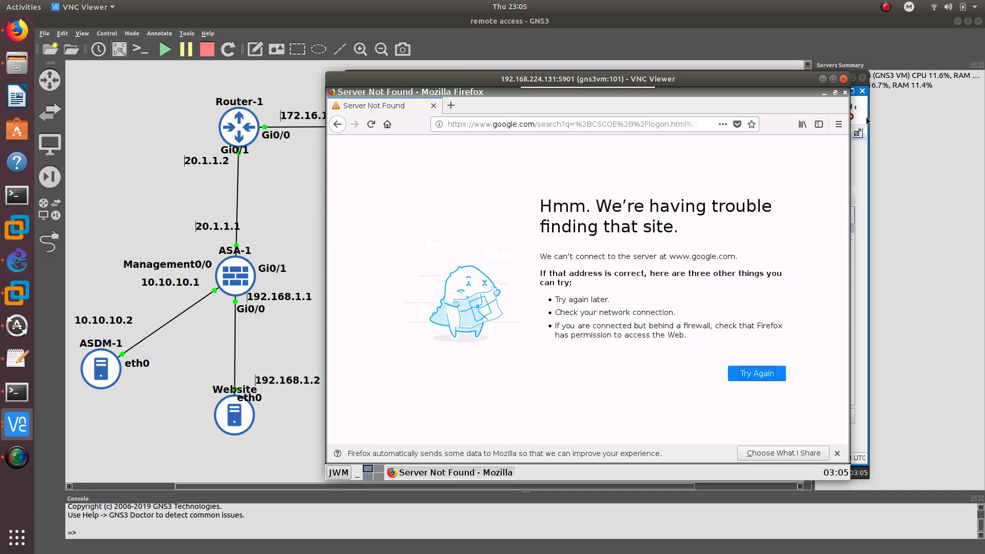
left_click(513, 122)
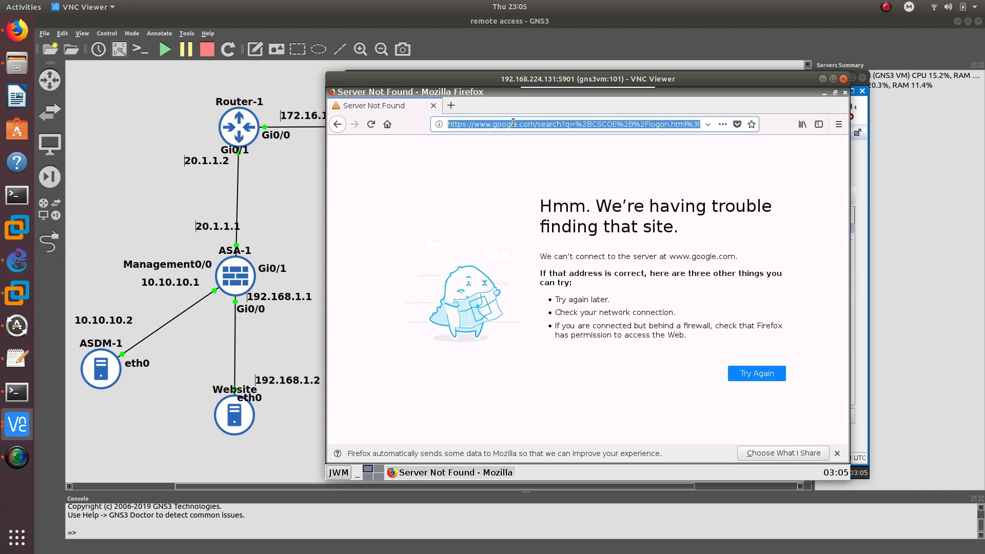
type("20.1.1.1/")
key("Return")
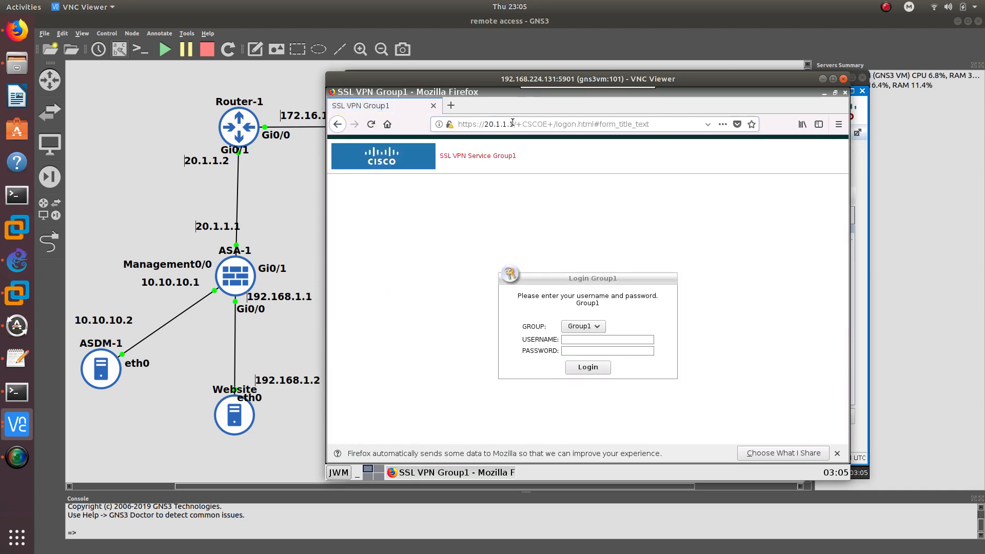
Attempt a Group2 login, which is refused with 'AnyConnect is not enabled'
left_click(590, 326)
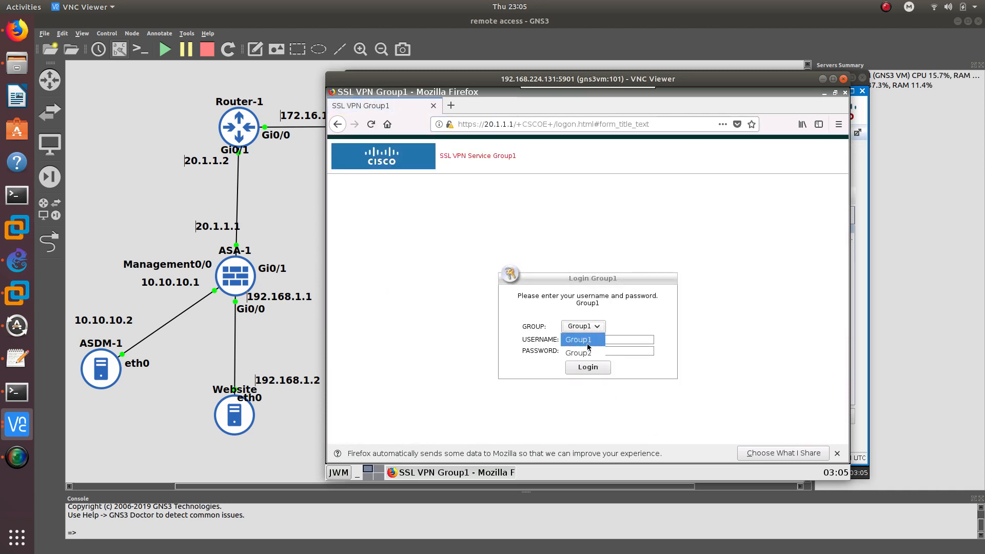
left_click(589, 349)
left_click(594, 341)
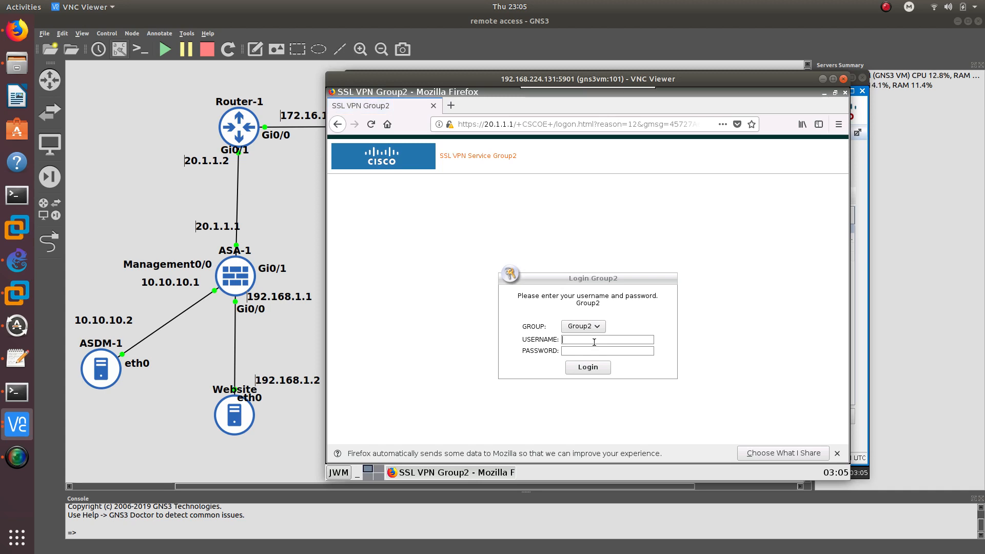
type("groucisco")
key("Return")
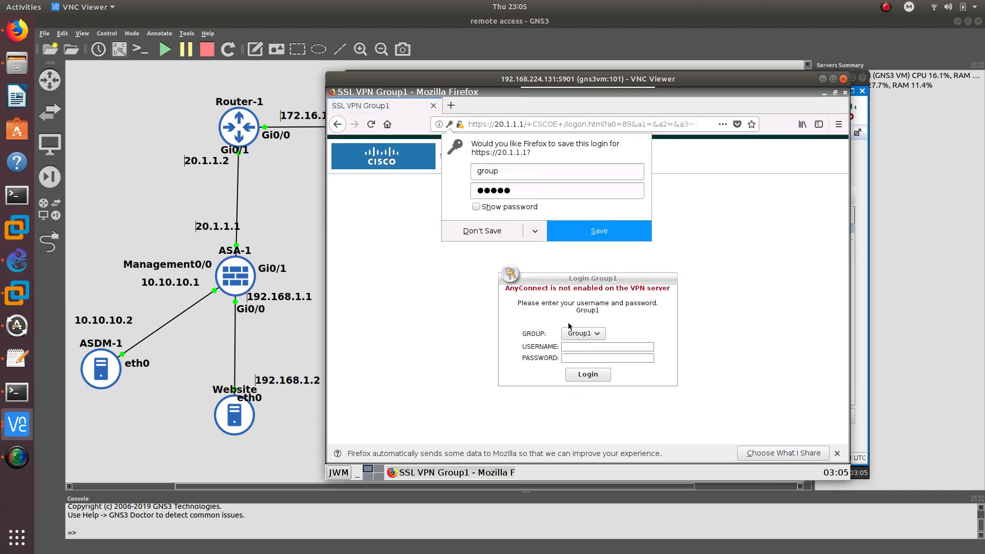
left_click(563, 290)
triple_click(561, 288)
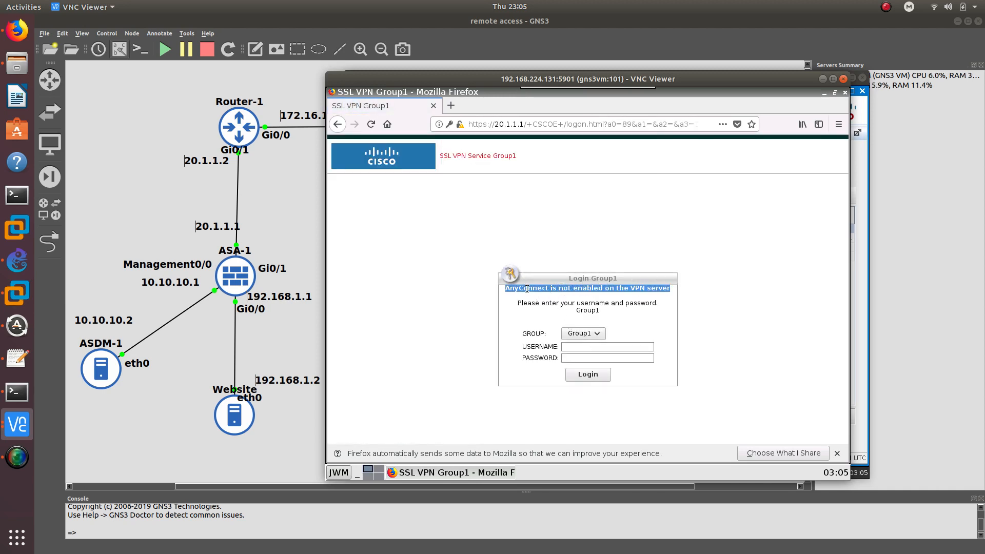
left_click(568, 289)
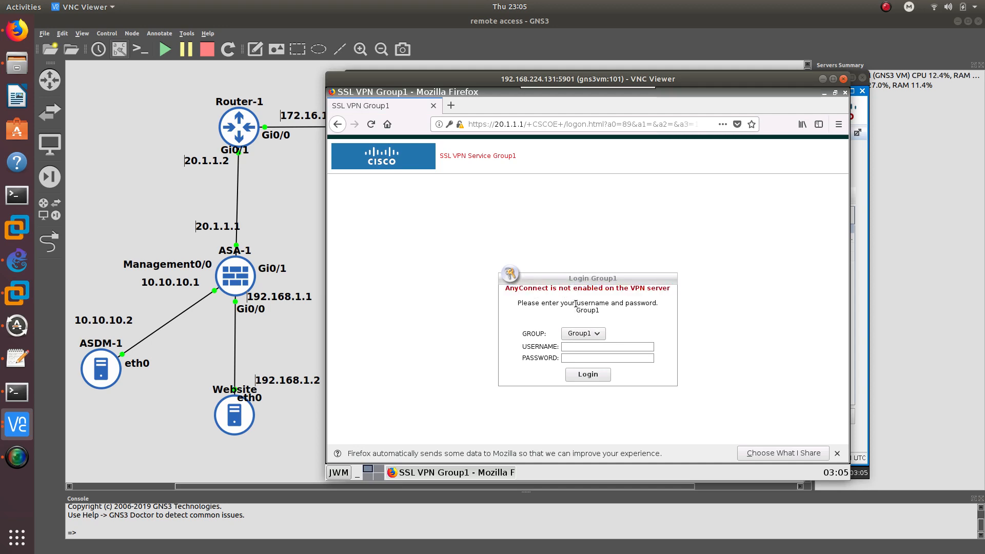
Log in under Group1 with its credentials and continue past the Group 1 welcome banner
left_click(579, 336)
left_click(587, 354)
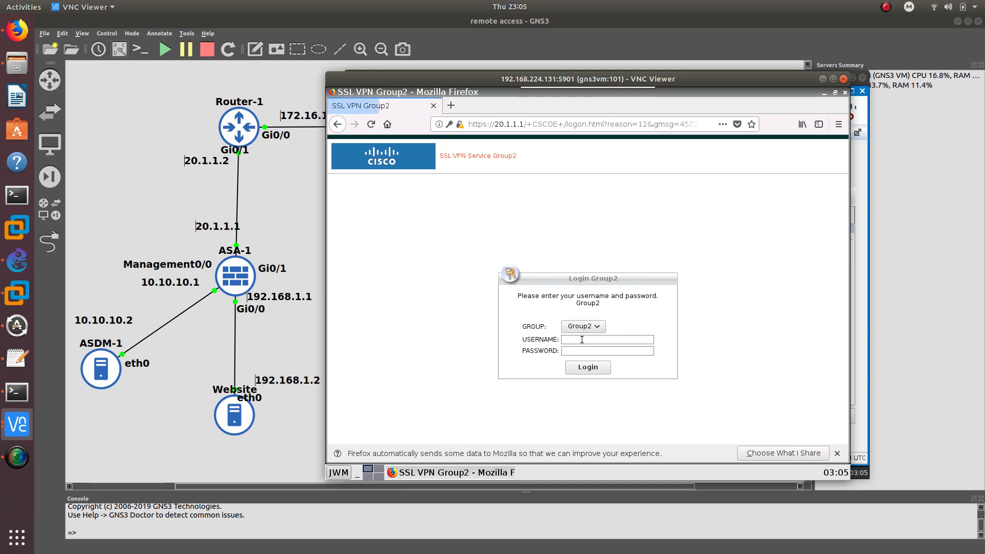
left_click(577, 331)
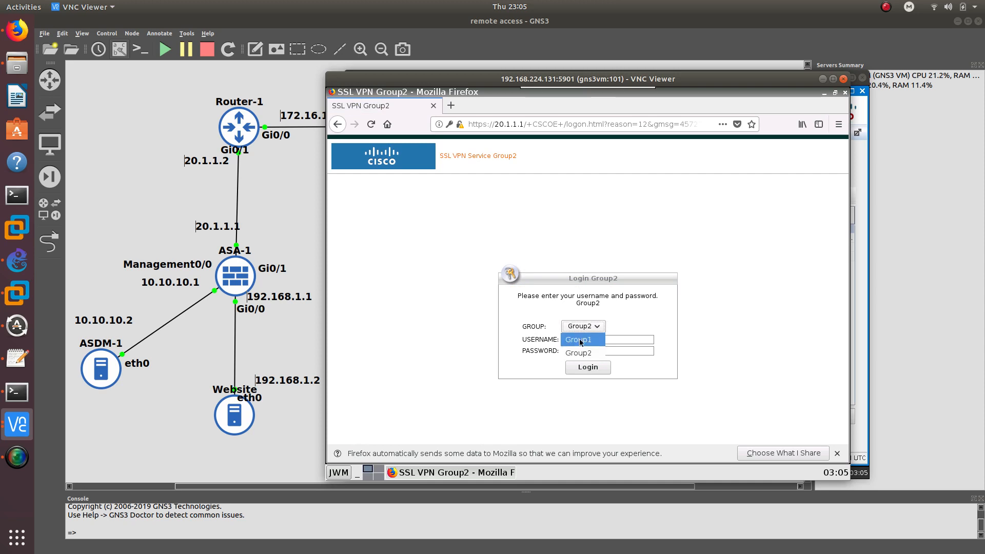
left_click(579, 339)
type("c")
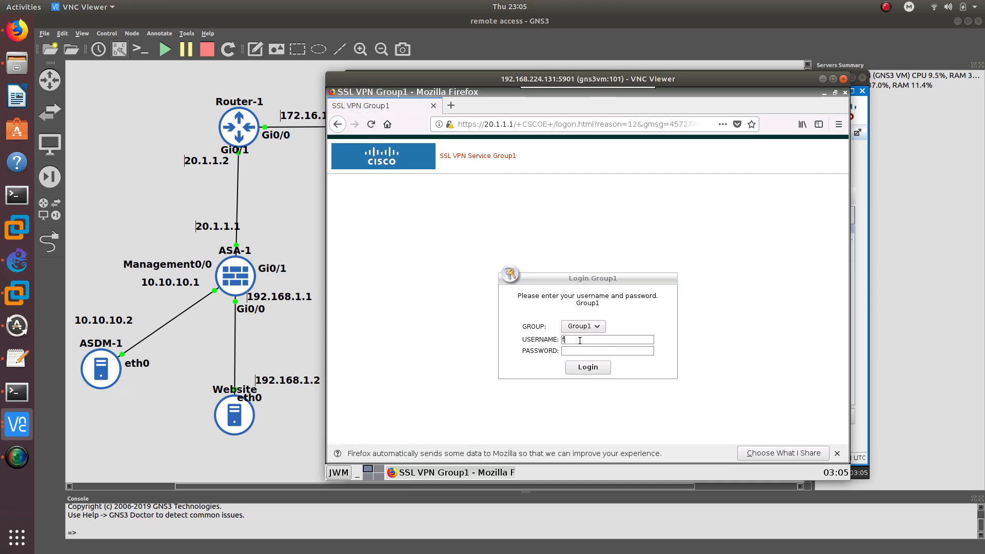
type("roucisco")
key("Return")
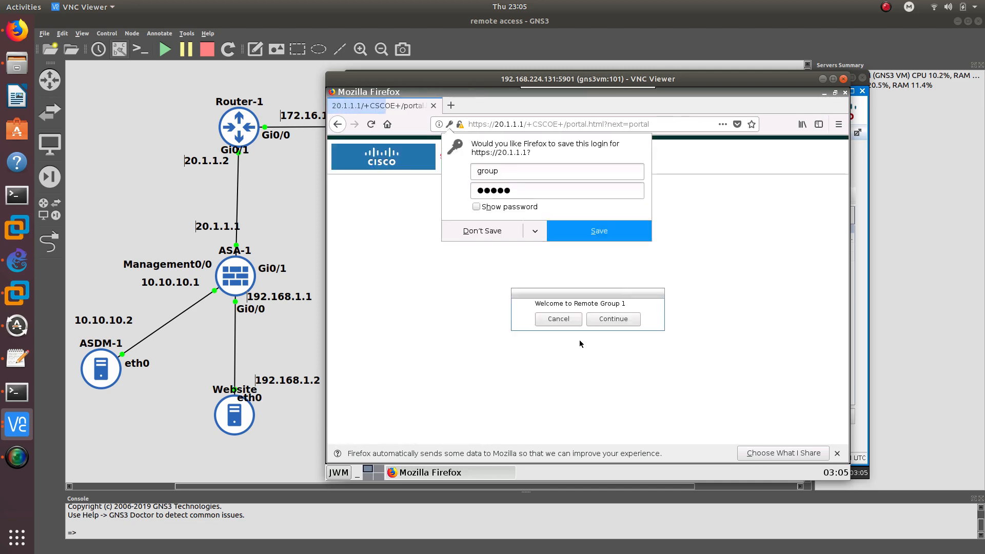
left_click(619, 320)
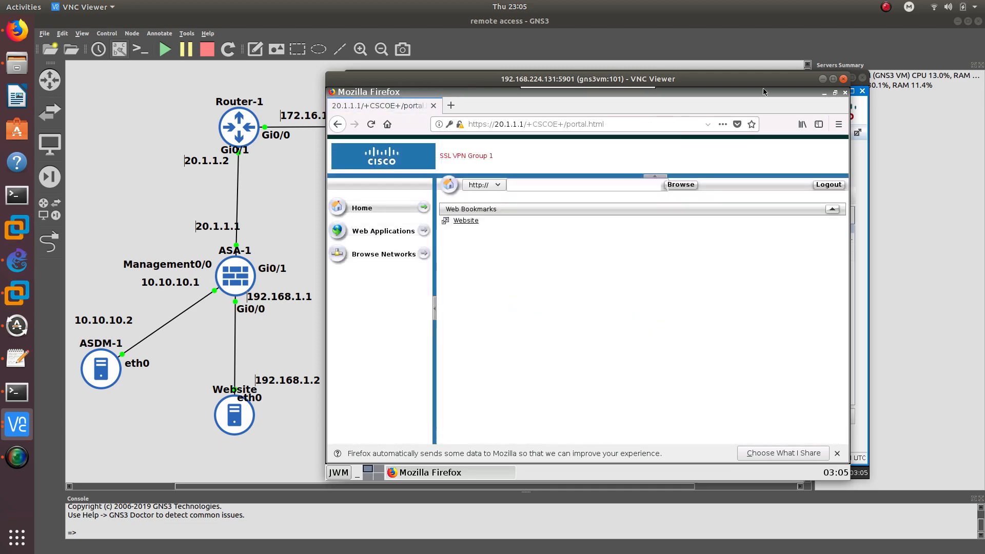
left_click(822, 79)
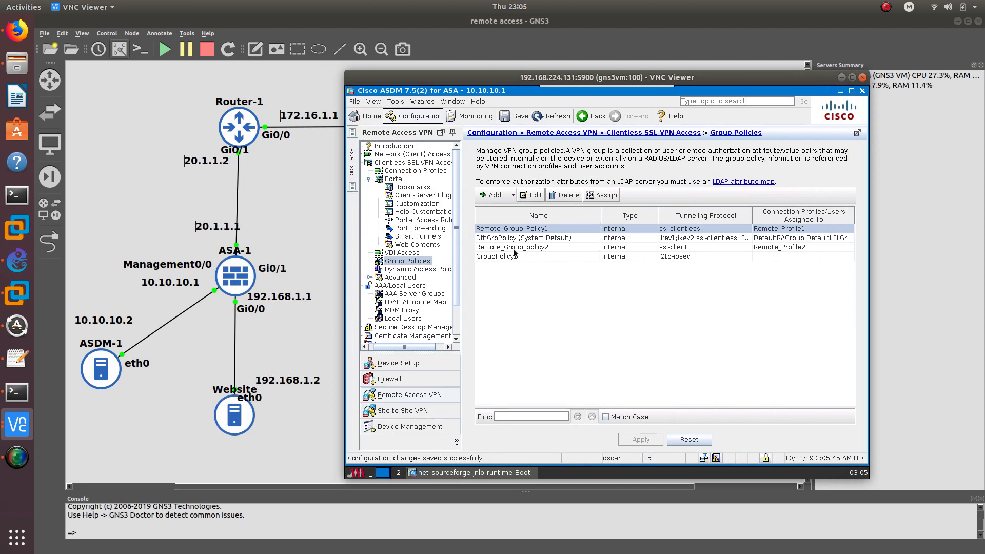
Set Remote_Group_policy2 back to Clientless SSL VPN only (ssl-clientless) and apply it
double_click(510, 248)
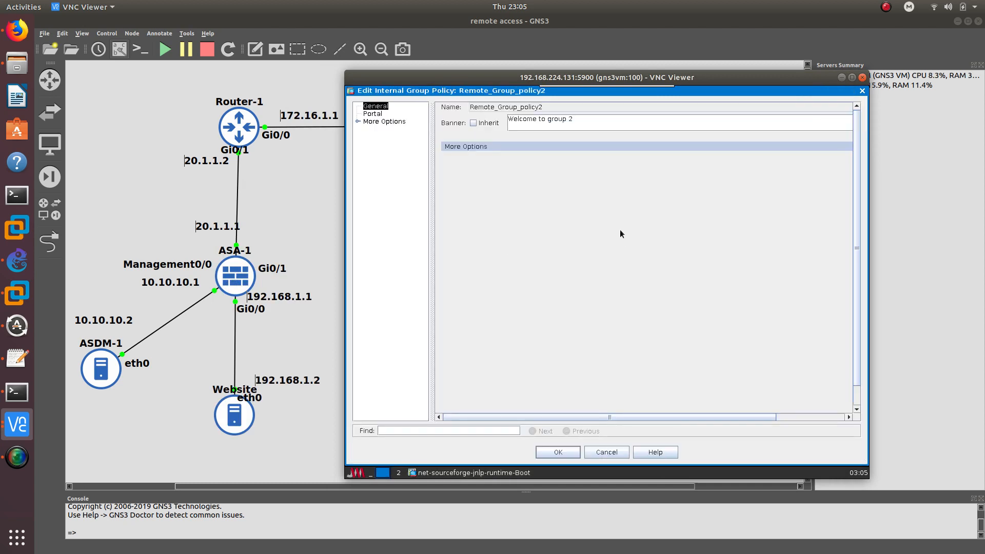
left_click(470, 145)
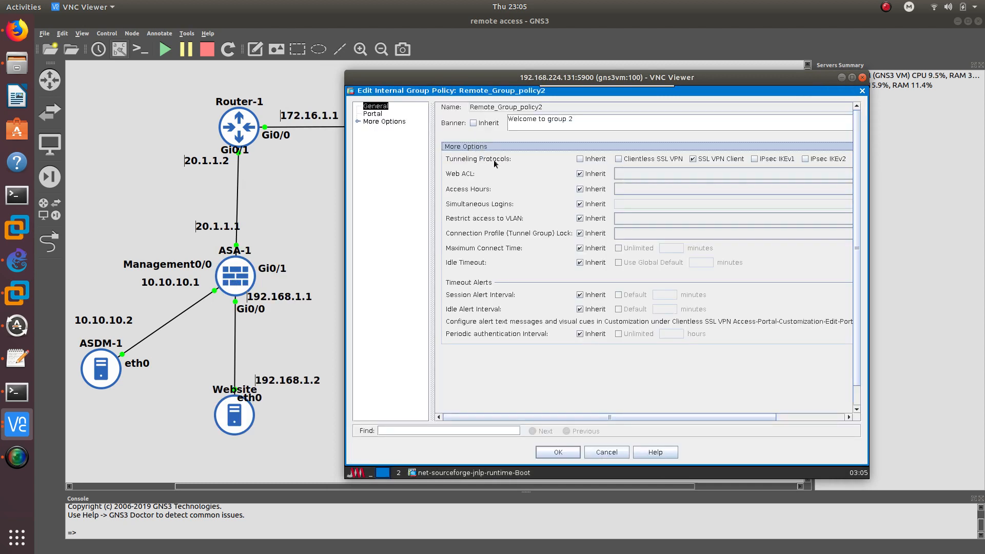
left_click(692, 159)
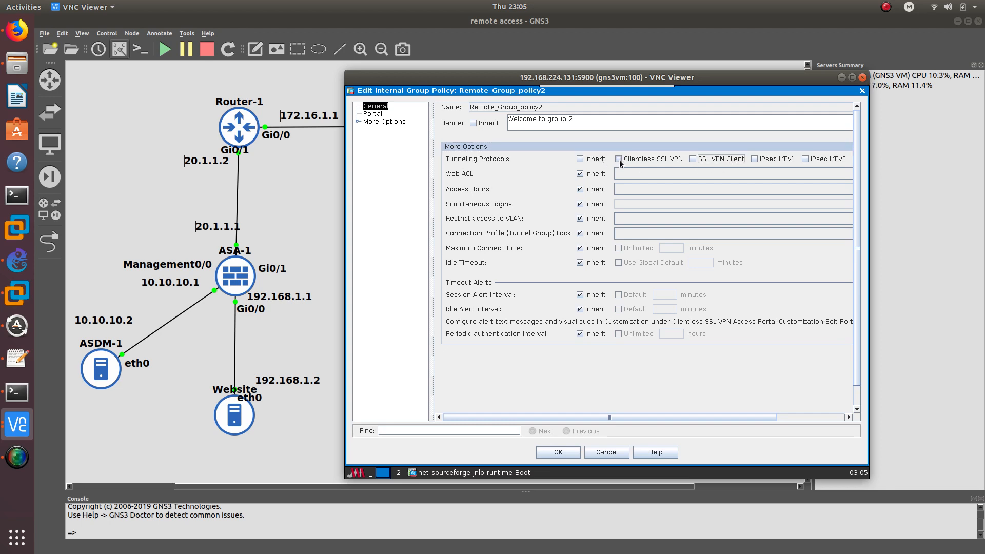
left_click(619, 159)
left_click(571, 449)
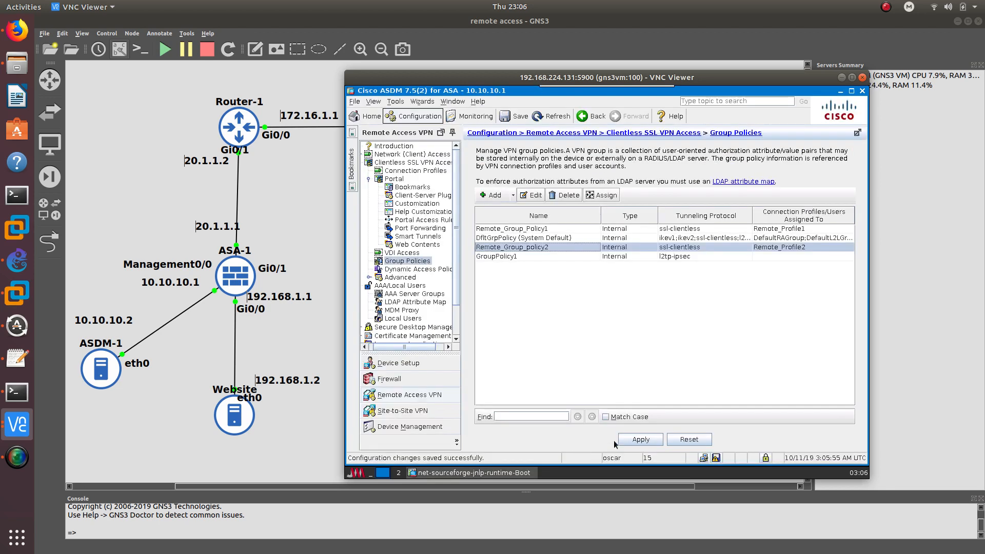
left_click(625, 438)
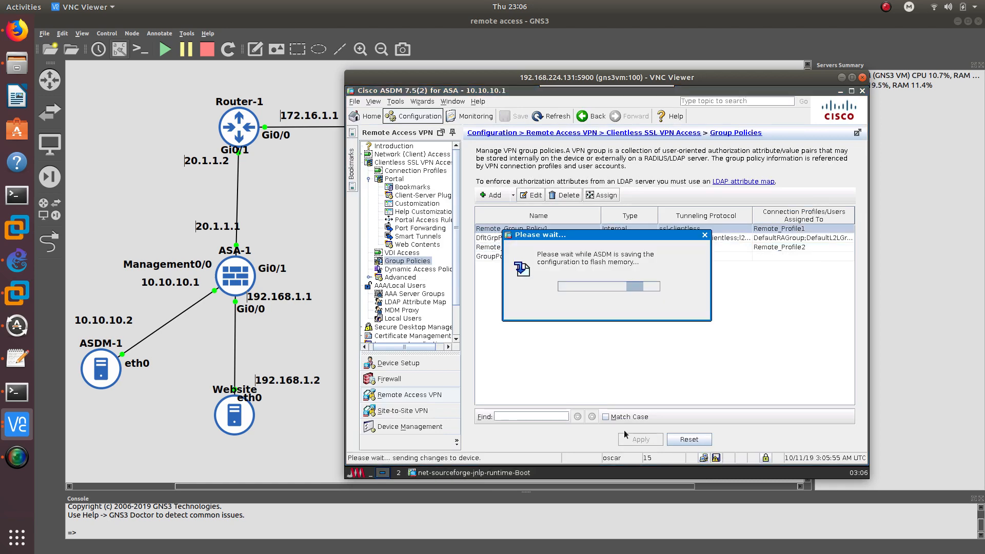
left_click(836, 79)
left_click(17, 423)
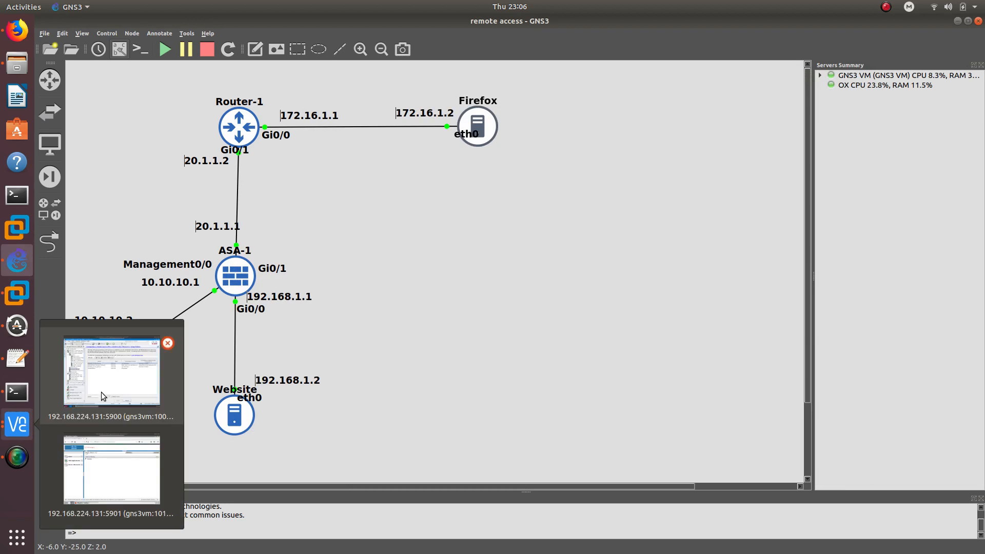
Log in under Group2 with its credentials and continue to the portal listing Website_Group2
left_click(112, 466)
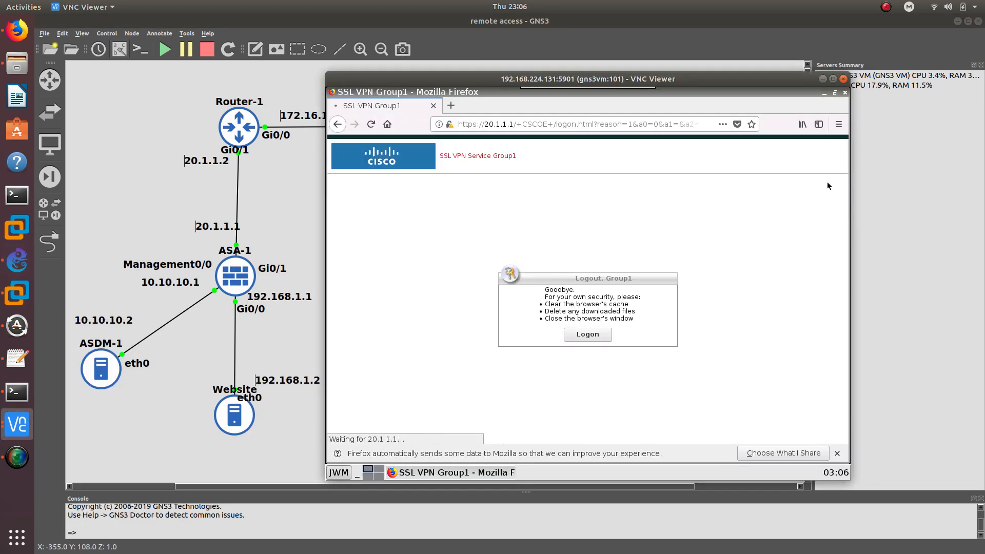
left_click(588, 335)
left_click(581, 328)
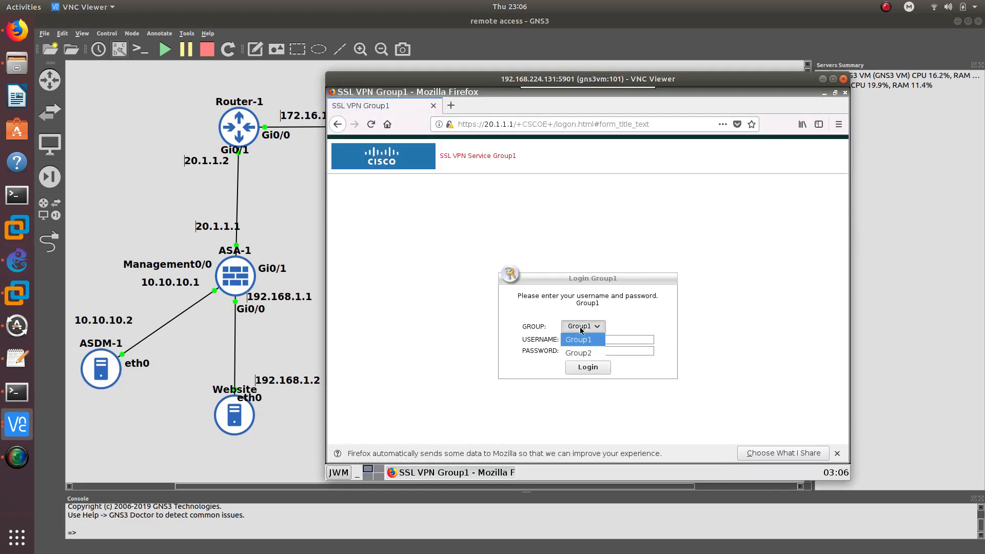
left_click(581, 353)
type("g")
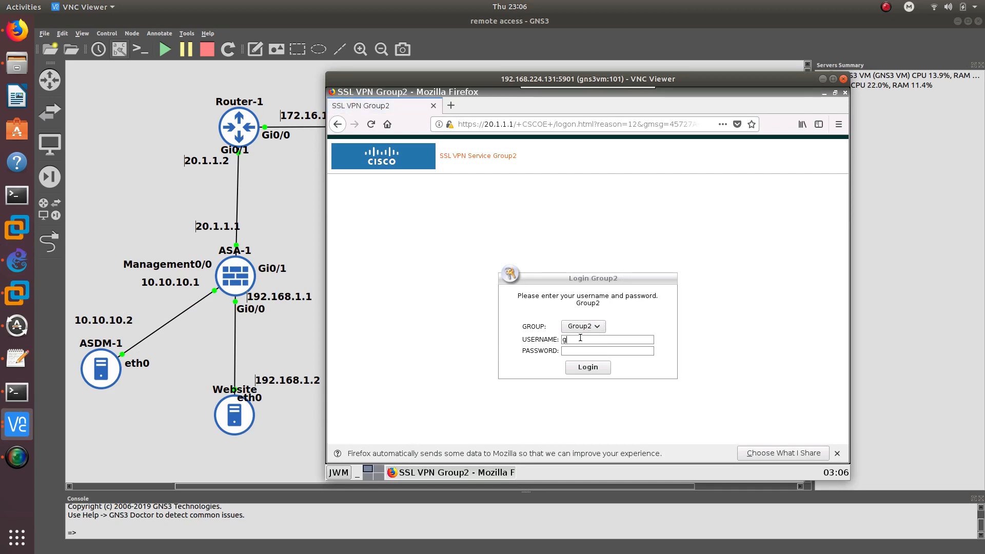
type("roupcisco")
key("Return")
left_click(462, 231)
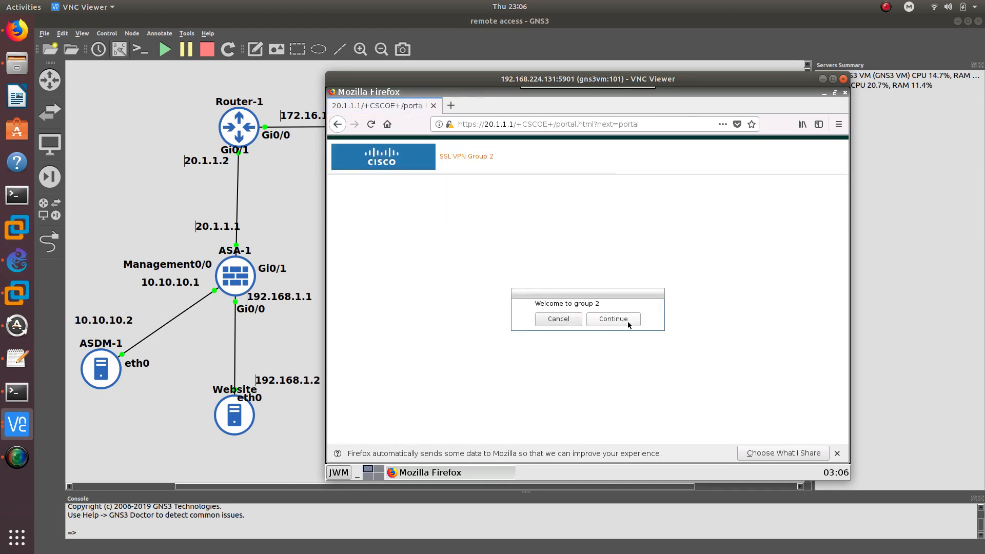
left_click(627, 321)
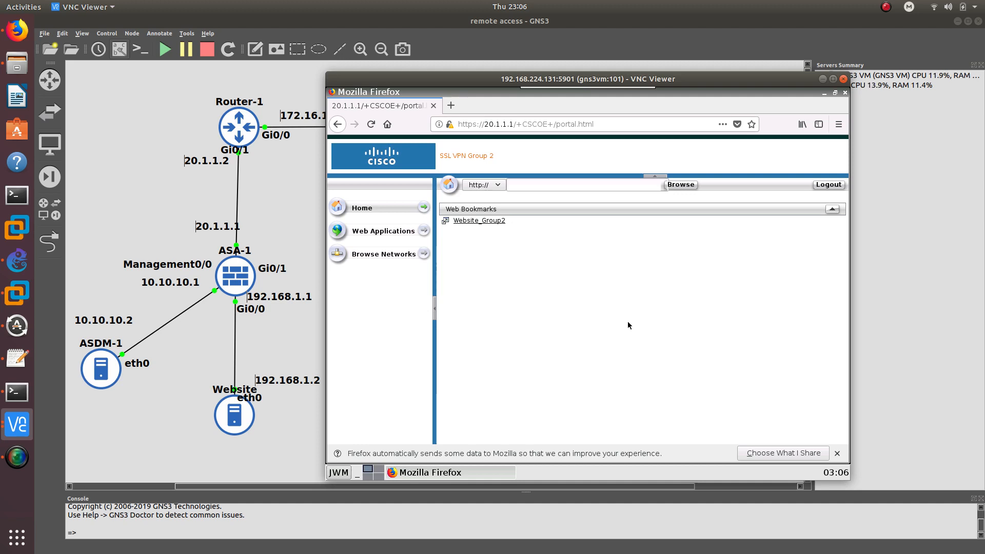
left_click(17, 424)
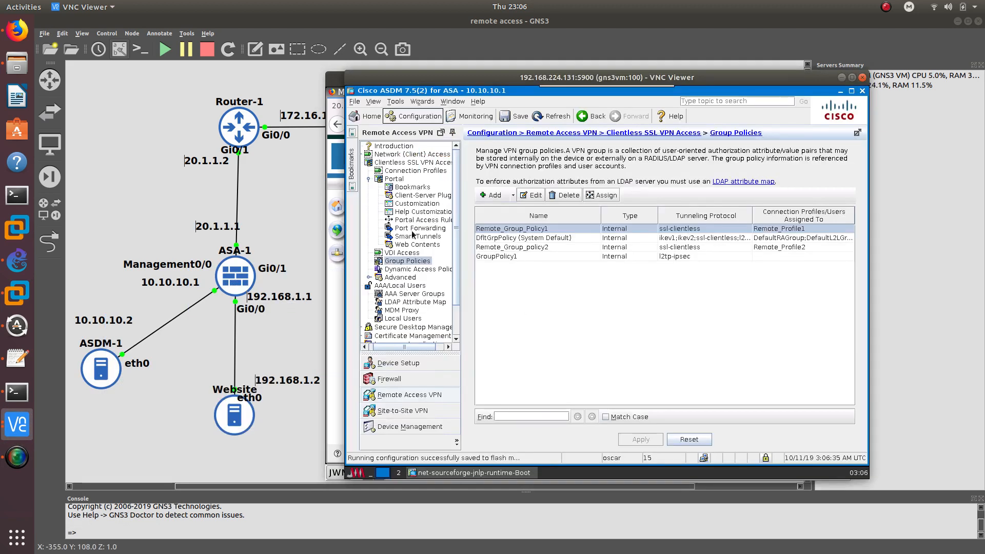
Open Clientless SSL VPN Connection Profiles and inspect Remote_Profile2 (Group2) and Remote_Profile1 (Group1)
left_click(404, 173)
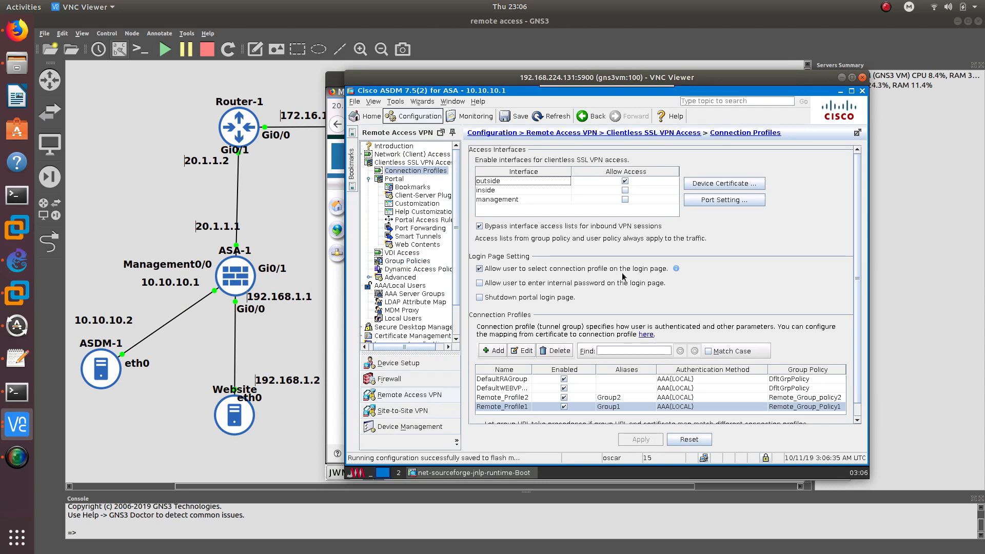
left_click(603, 399)
left_click(603, 407)
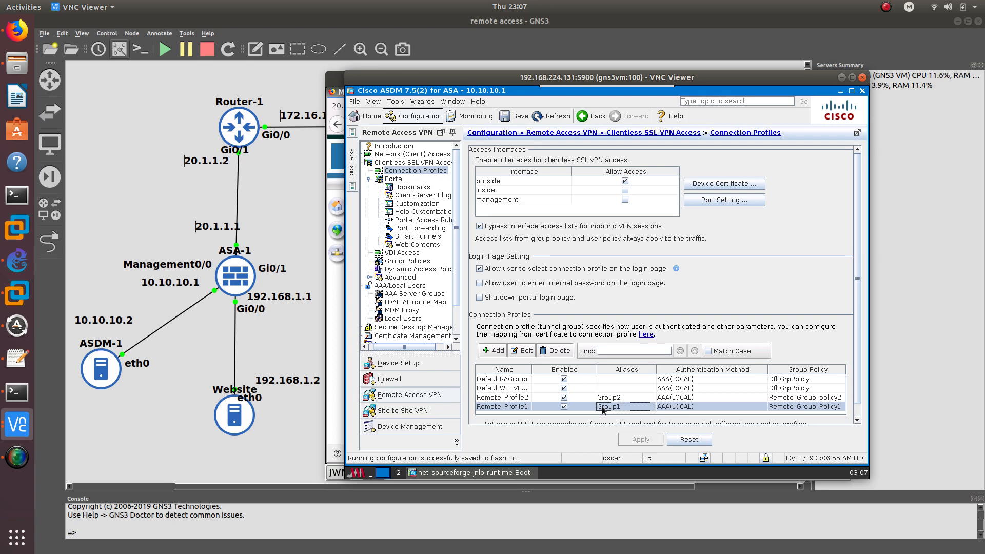
Bring Firefox forward on the CCDTT Twitter profile page showing 196 following and 1,000 followers
left_click(17, 32)
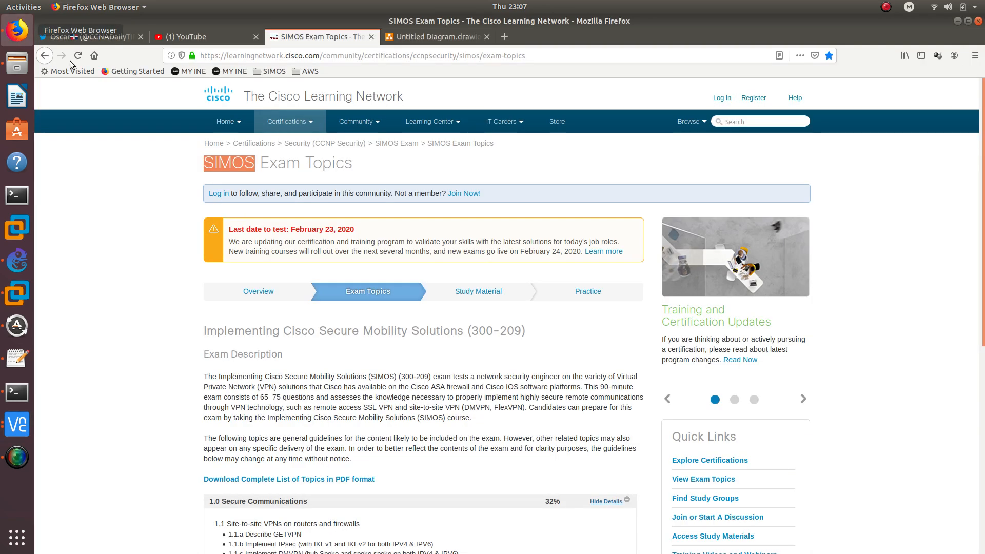
left_click(107, 38)
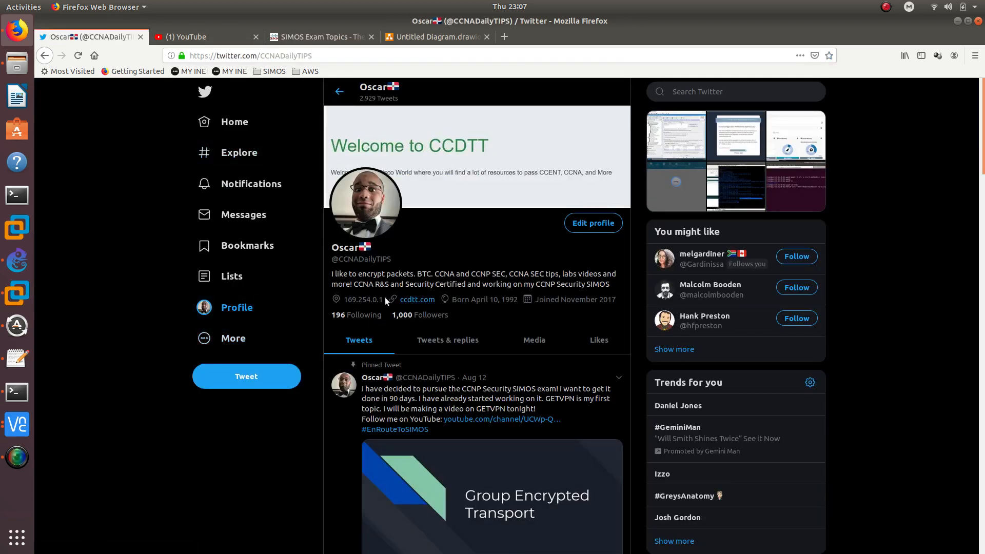
left_click_drag(393, 259, 326, 262)
left_click(457, 313)
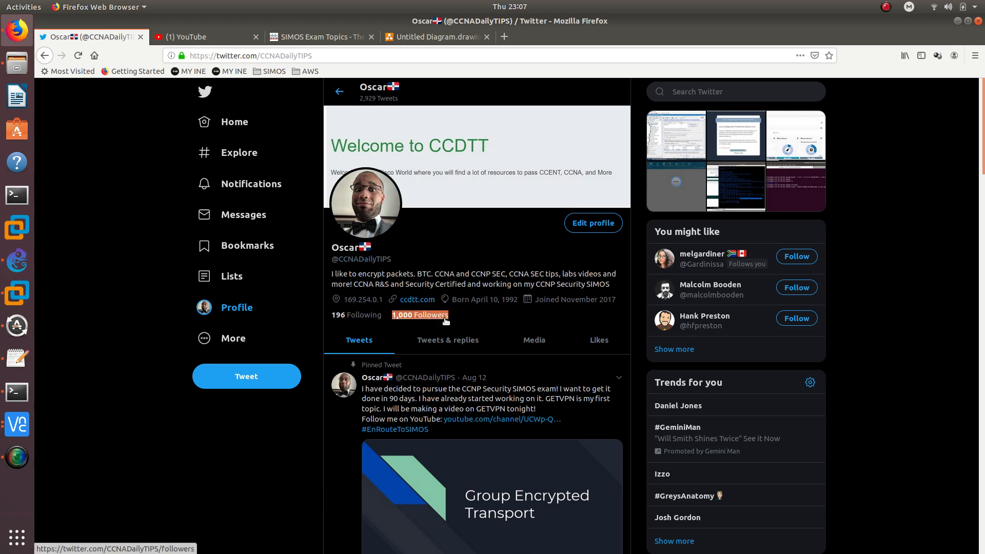